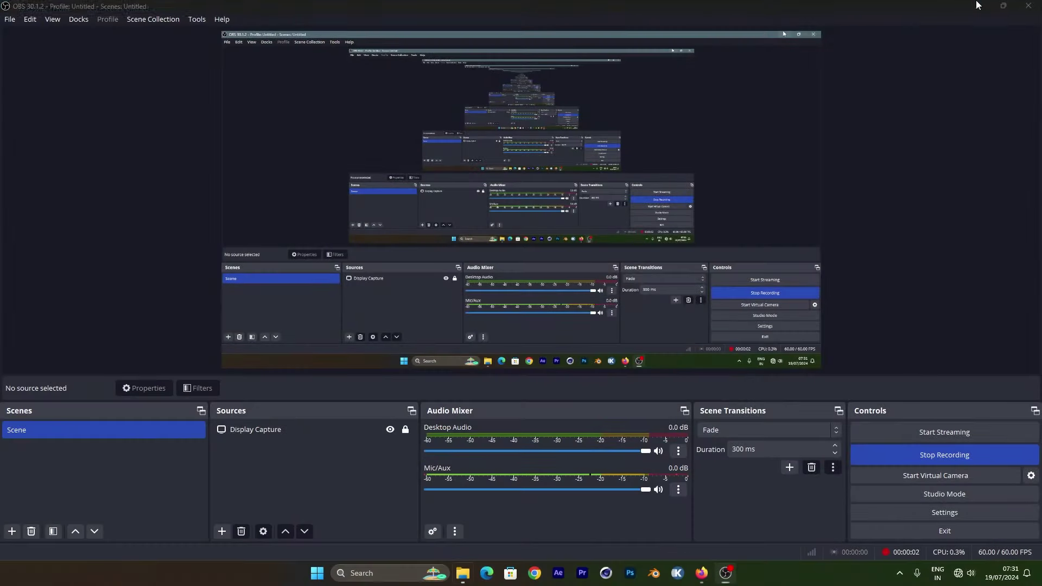
Step: Bring the NEW_v01 clips folder forward, minimize it, and dismiss the desktop context menu
left_click(978, 5)
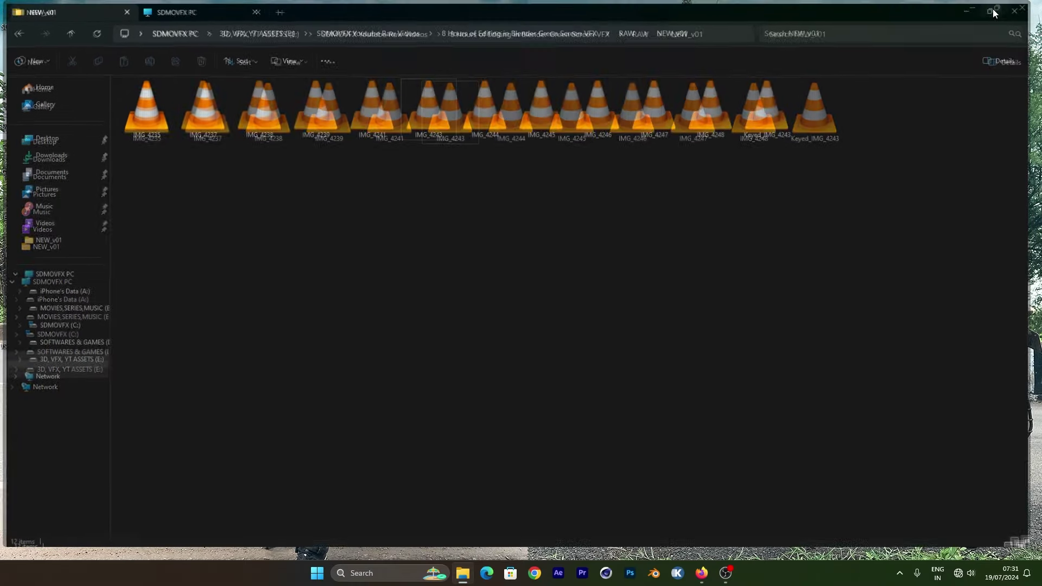
left_click(981, 8)
right_click(512, 226)
left_click(500, 262)
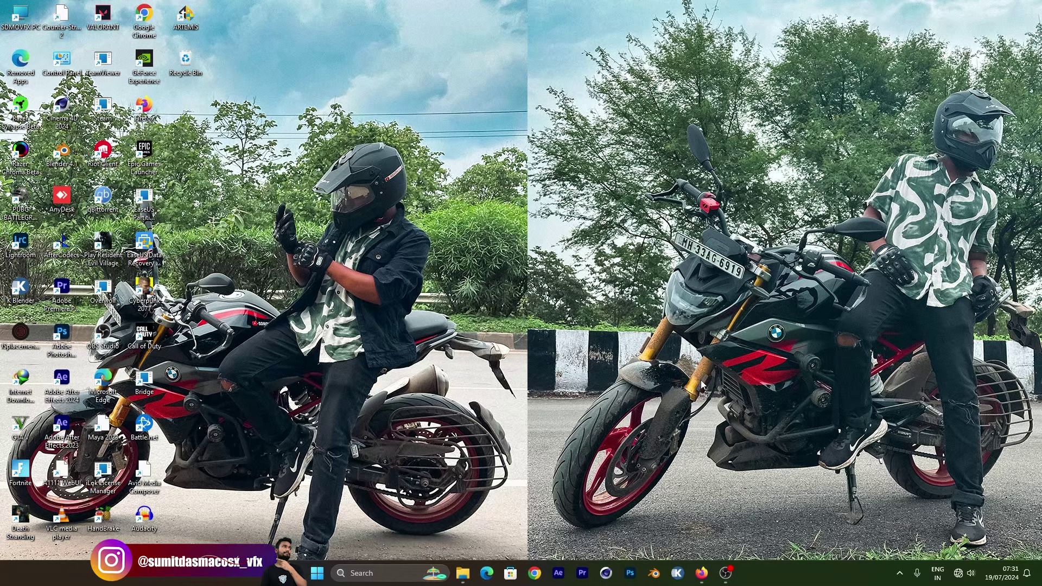
mouse_move(702, 573)
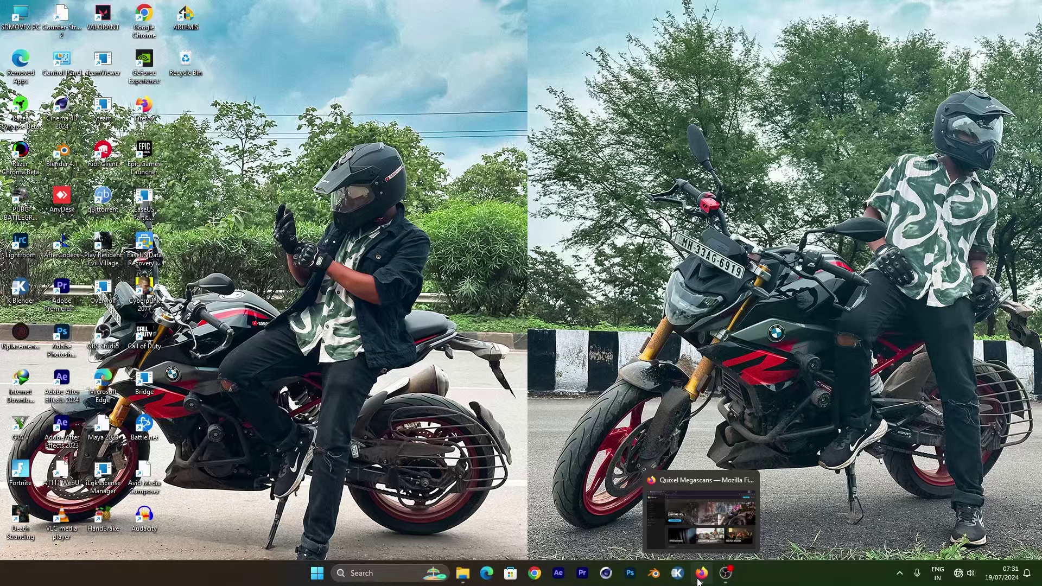
Step: Restore the Quixel Megascans page in Firefox and scroll down through its home page
left_click(699, 580)
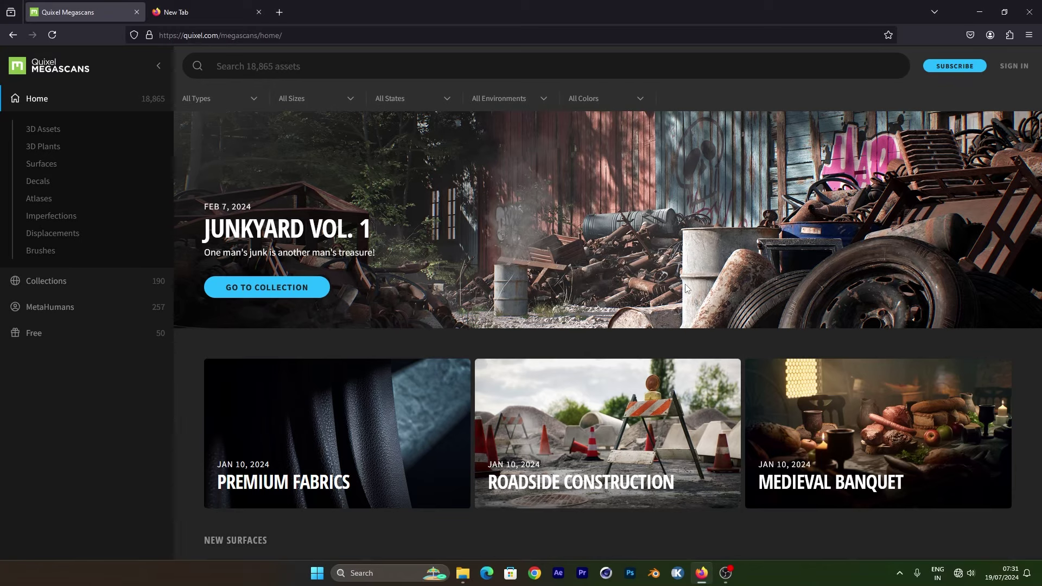
scroll(684, 303, "down", 6)
scroll(692, 295, "up", 6)
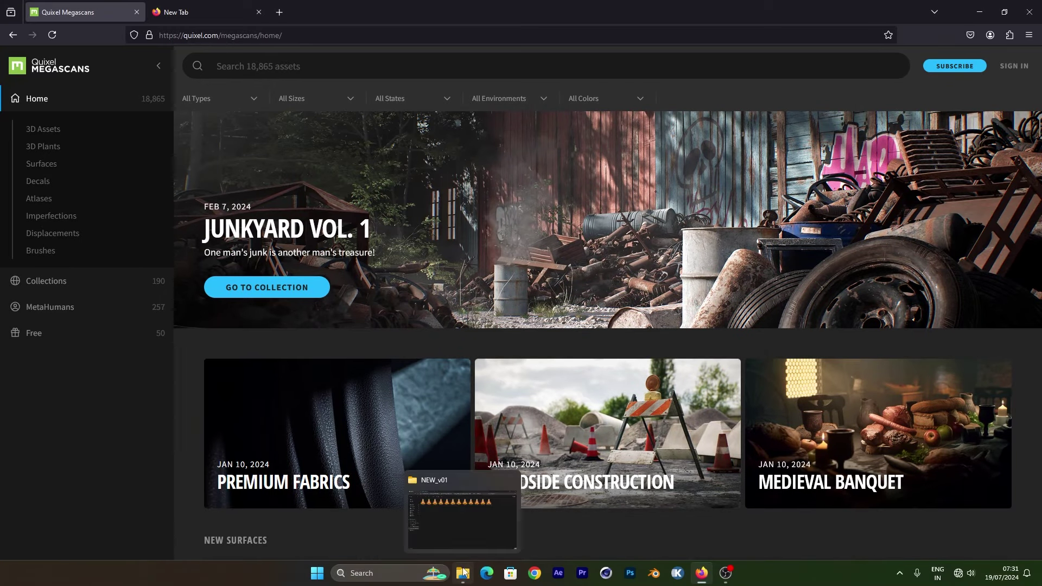
scroll(450, 163, "down", 5)
scroll(646, 410, "down", 6)
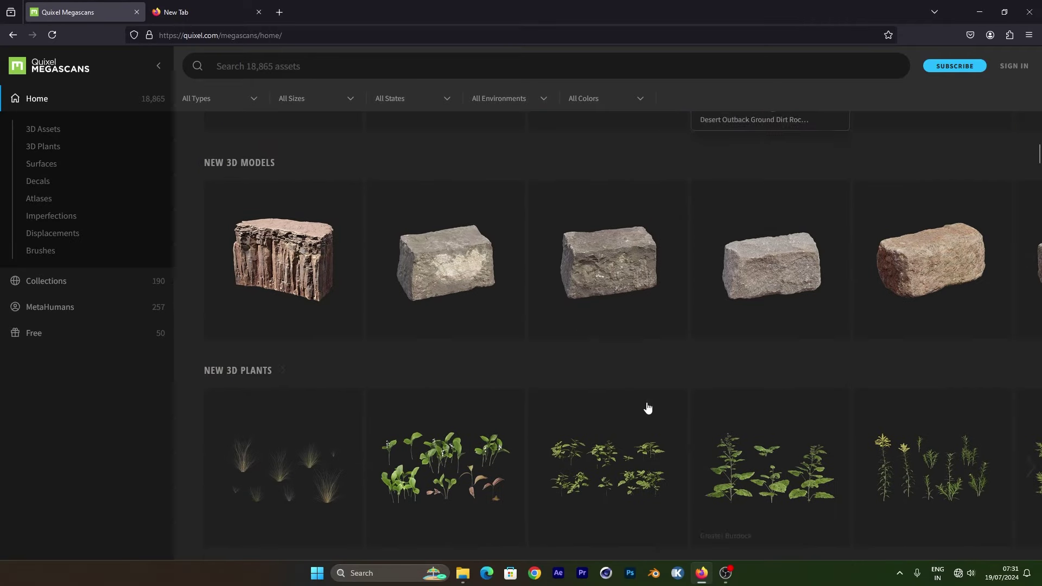
scroll(610, 302, "down", 5)
scroll(680, 263, "down", 4)
scroll(679, 262, "down", 5)
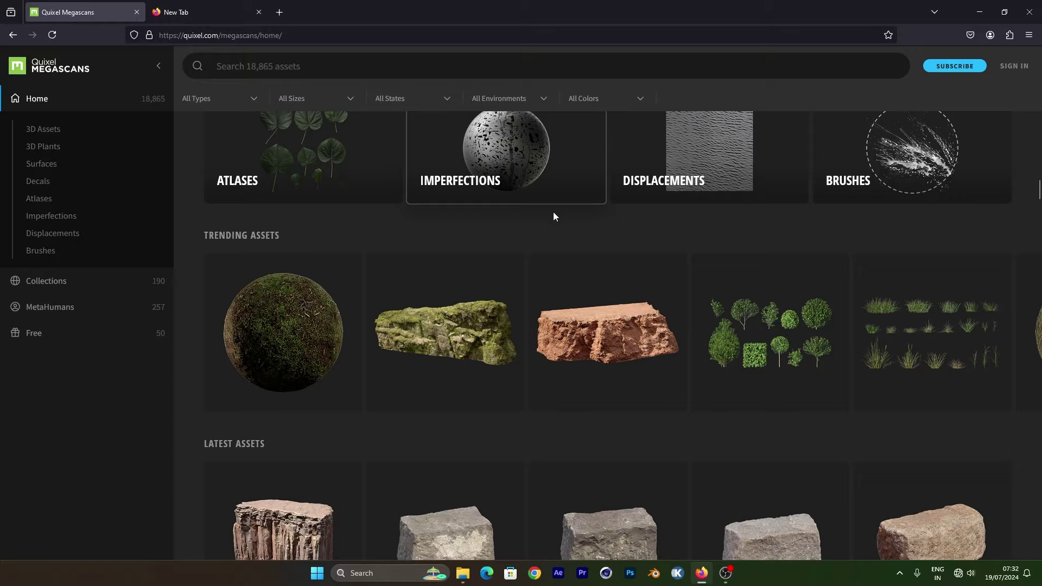
scroll(678, 271, "down", 5)
scroll(805, 325, "down", 5)
scroll(923, 348, "down", 5)
scroll(1028, 367, "down", 5)
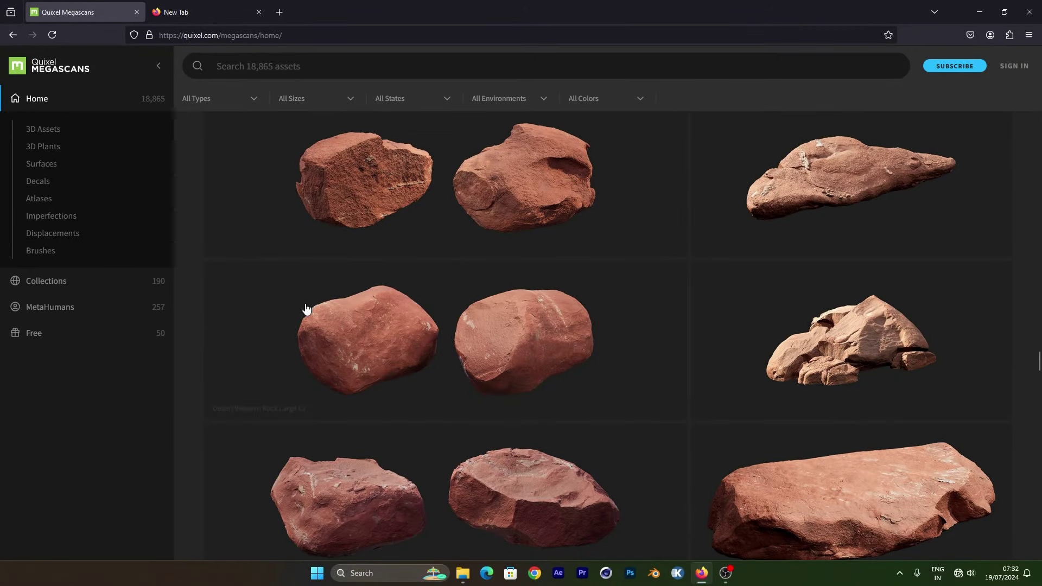
Step: Browse further down, open the Surfaces asset listing, then close Firefox
mouse_move(1039, 361)
left_mouse_down()
mouse_move(1038, 472)
mouse_move(1026, 201)
left_mouse_up()
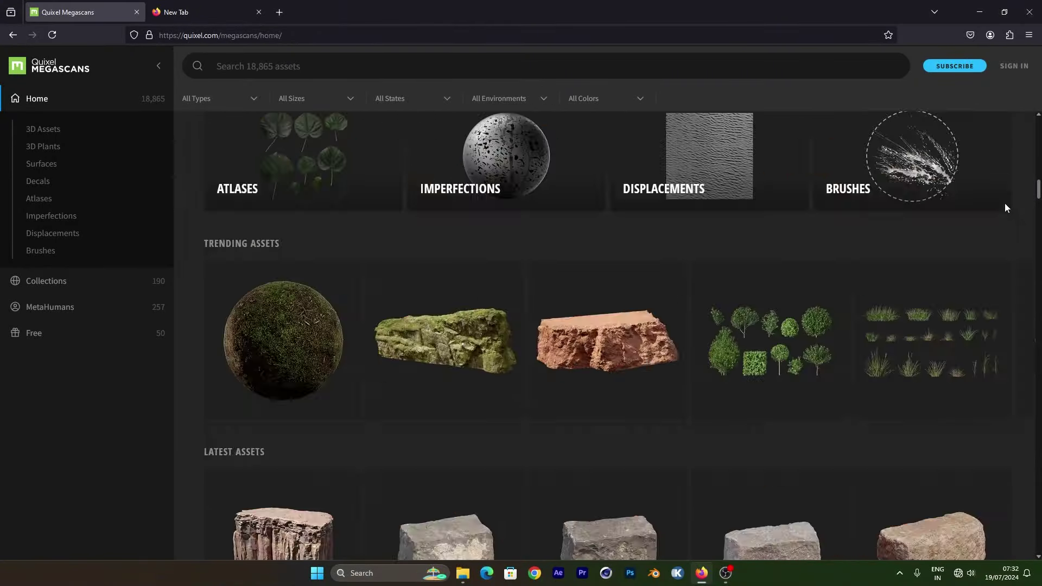
scroll(592, 276, "up", 15)
scroll(705, 337, "down", 5)
scroll(737, 321, "down", 5)
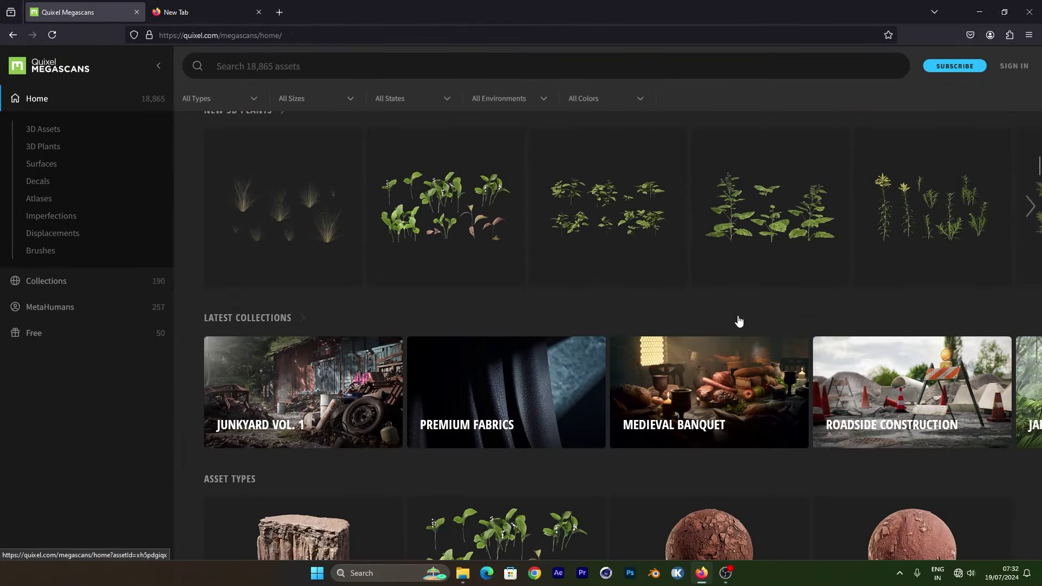
scroll(695, 322, "down", 3)
left_click(695, 322)
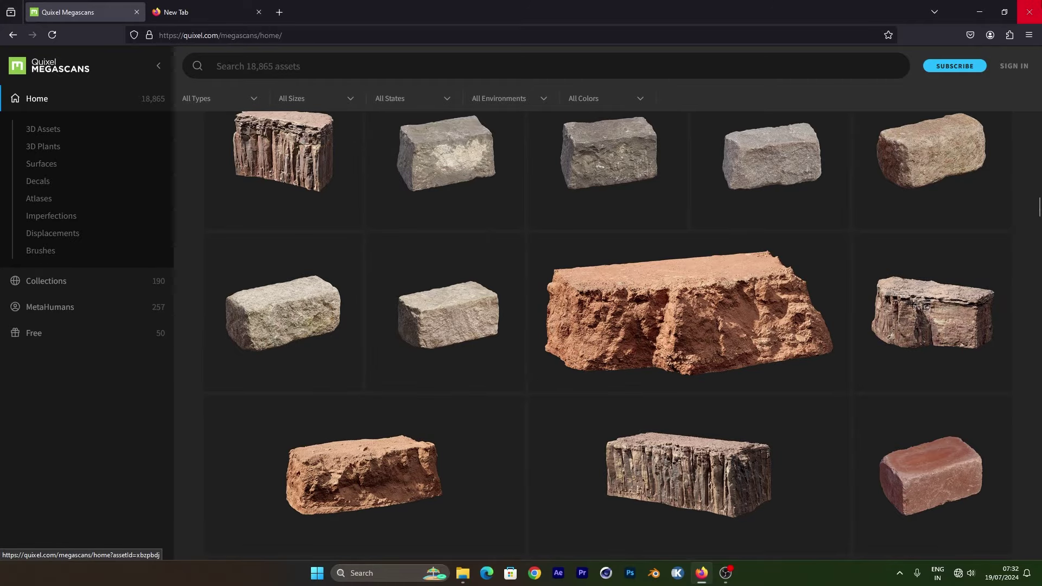
left_click(1030, 12)
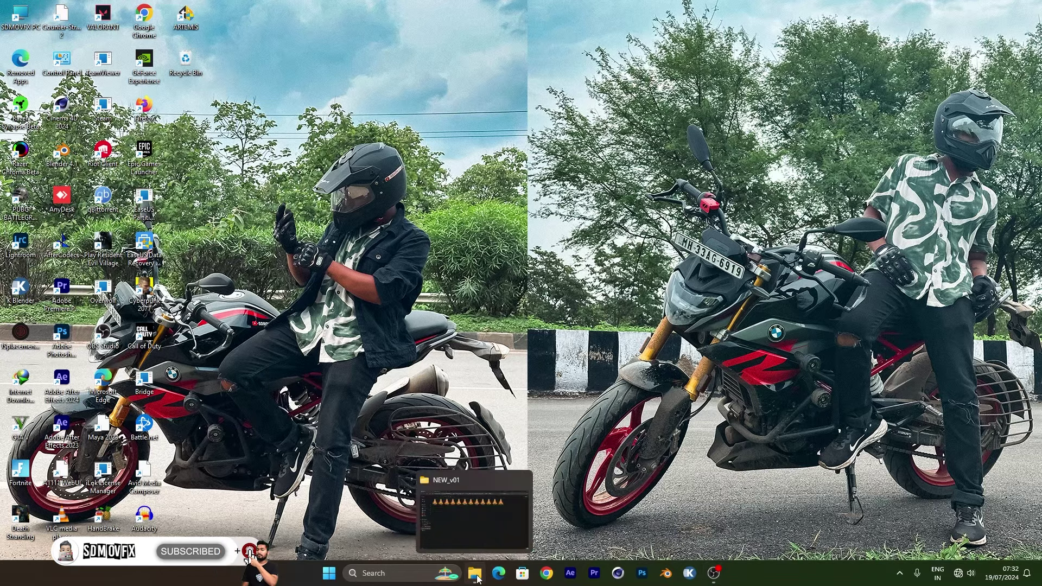
Step: Play IMG_4243.MOV from the NEW_v01 folder in VLC and pause it near 00:04
left_click(476, 574)
double_click(429, 106)
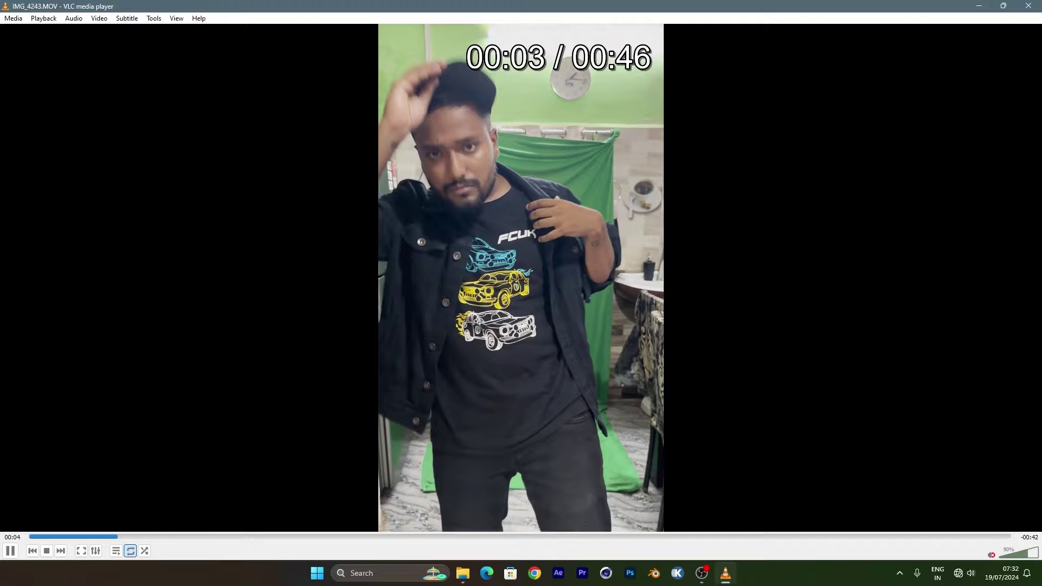
key("Left")
key("Left")
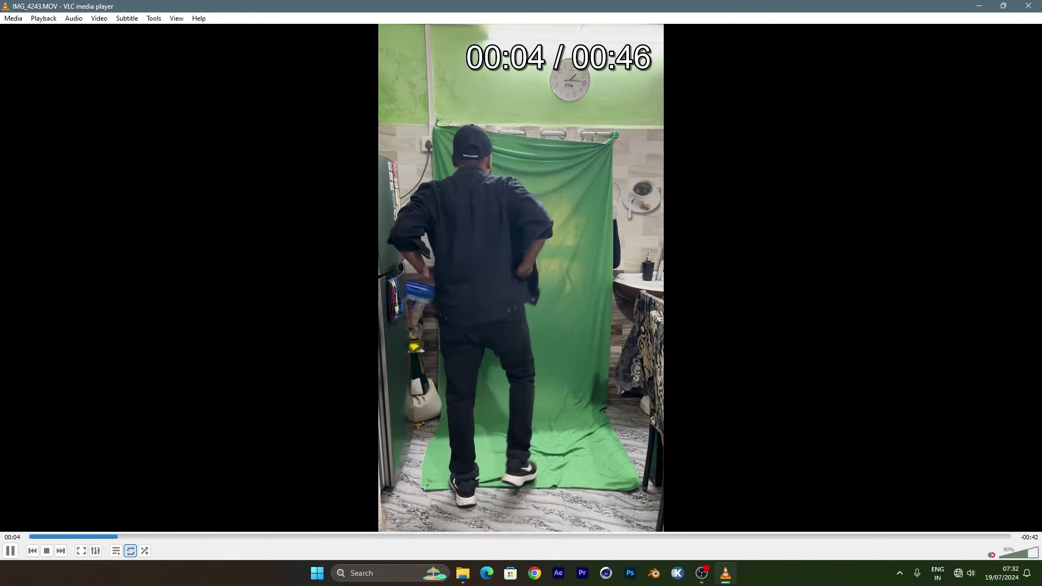
key("space")
key("space")
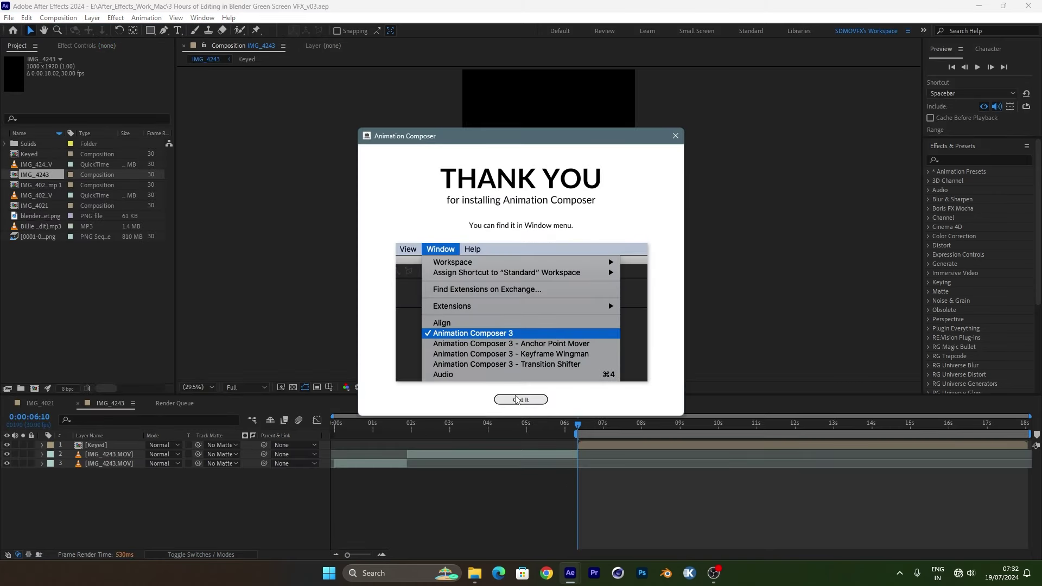
Step: Dismiss the Animation Composer popup and scrub the timeline to about 0:00:12:08
left_click(521, 400)
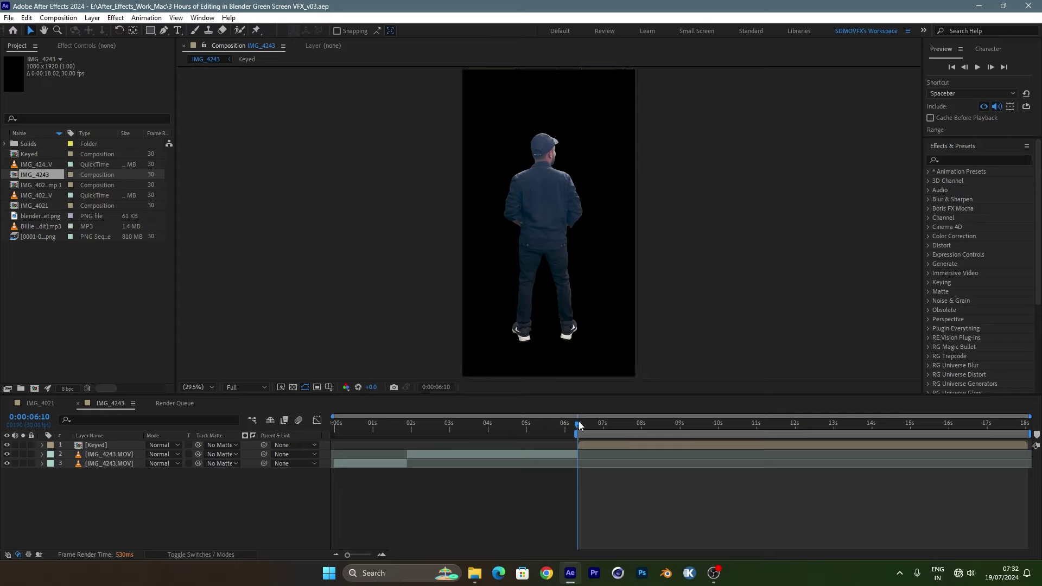
left_click_drag(579, 425, 635, 425)
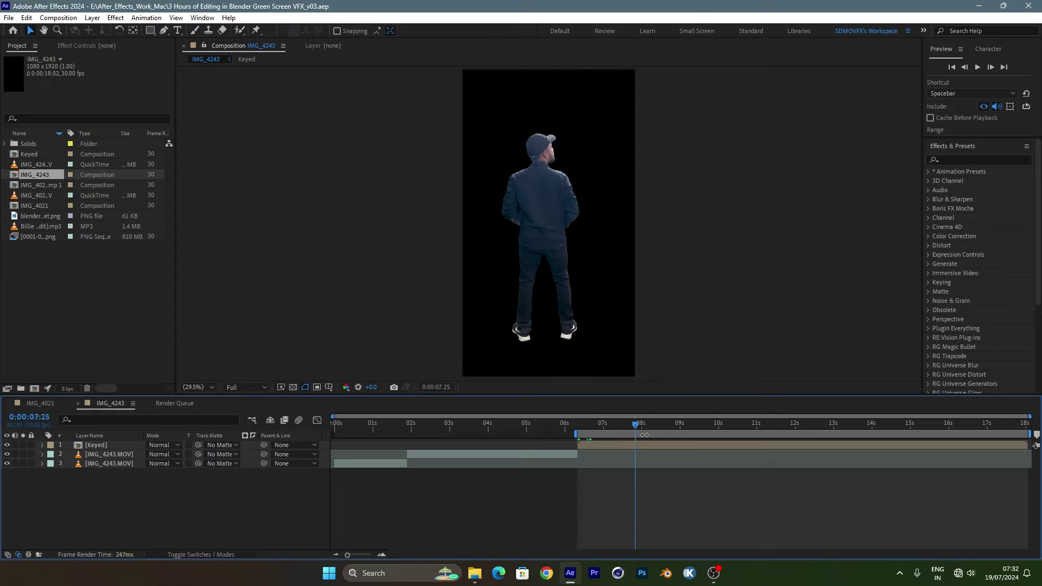
left_click_drag(635, 427, 805, 427)
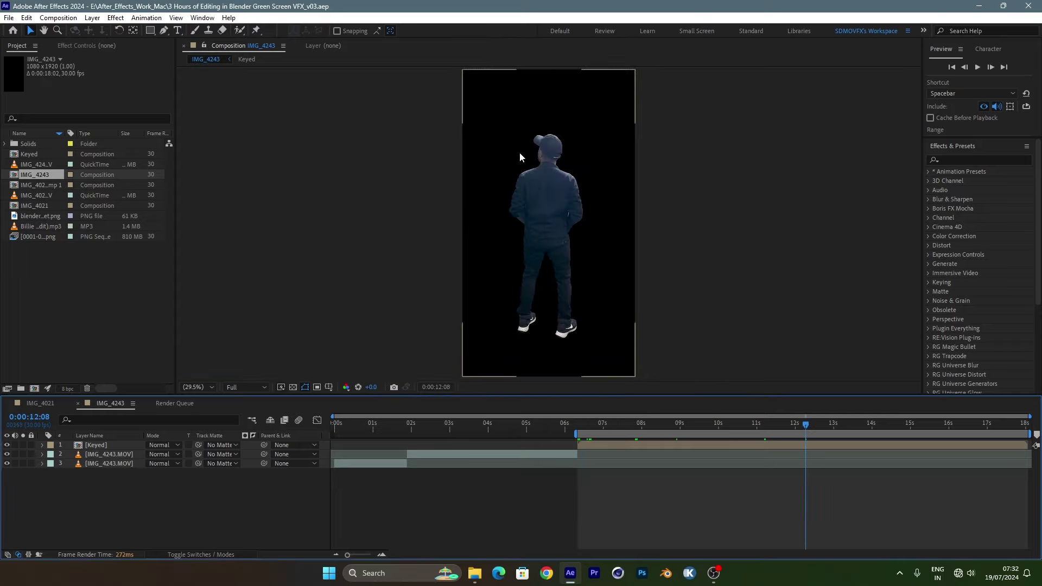
scroll(588, 166, "up", 4)
scroll(652, 197, "down", 2)
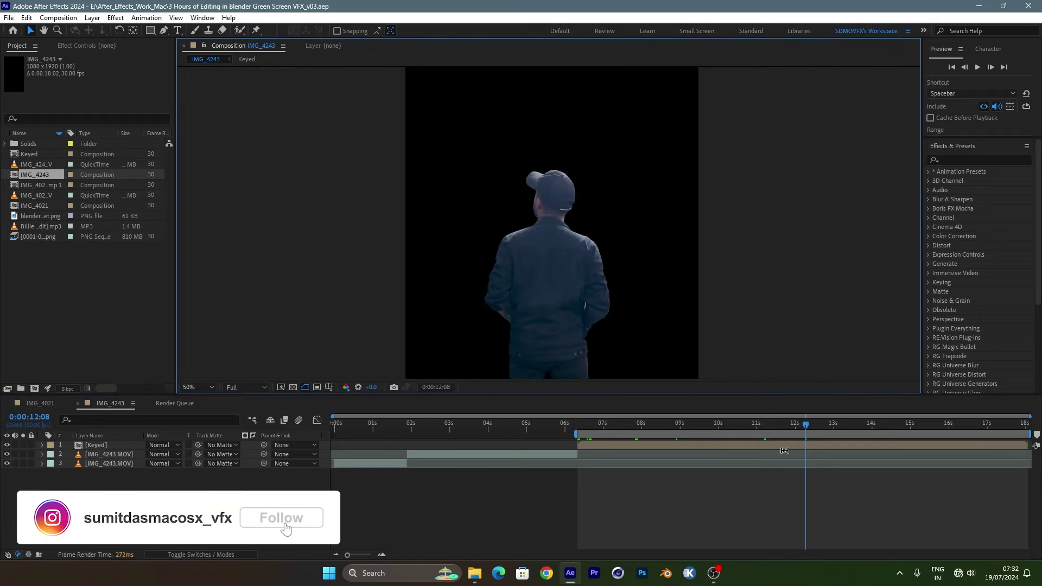
Step: Scrub further through the keyed footage, then jump back to 0:00:04:14
left_click_drag(805, 426, 1028, 425)
left_click(621, 427)
left_click_drag(584, 286, 596, 286)
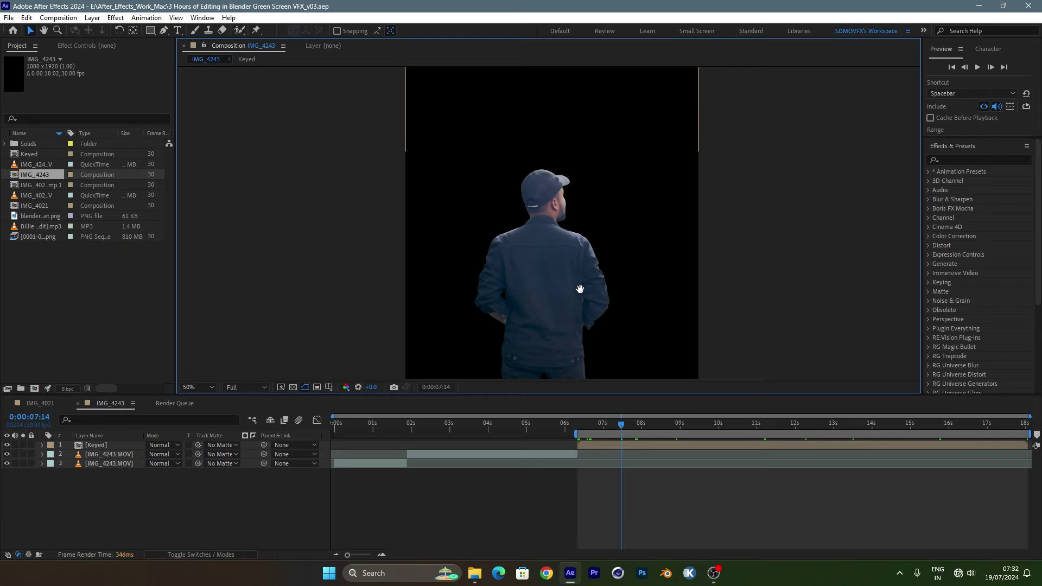
left_click(507, 429)
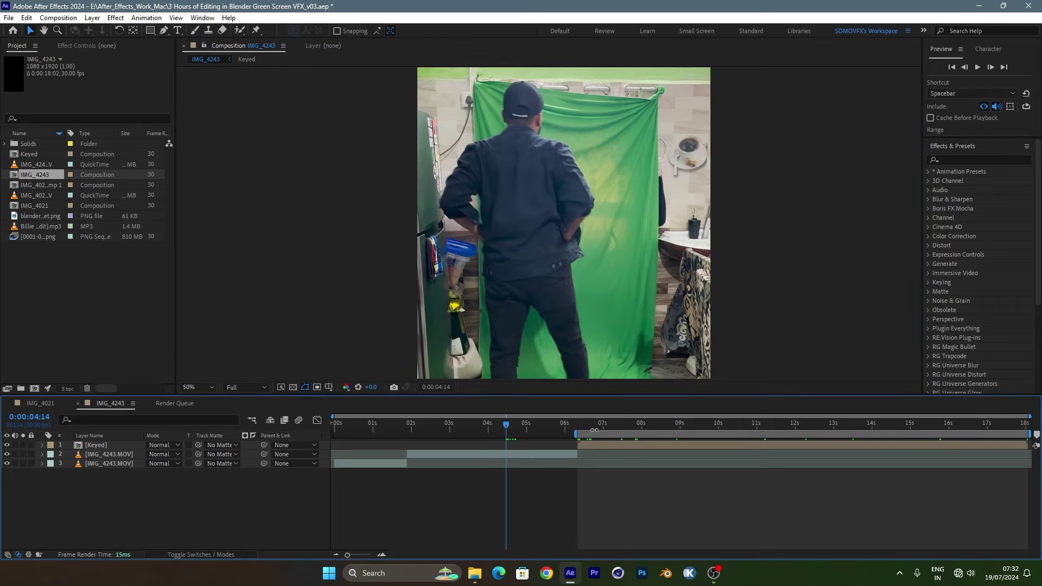
Step: In the Keyed precomp, hide cap_roto 2 and disable roto's Keylight effect
double_click(84, 445)
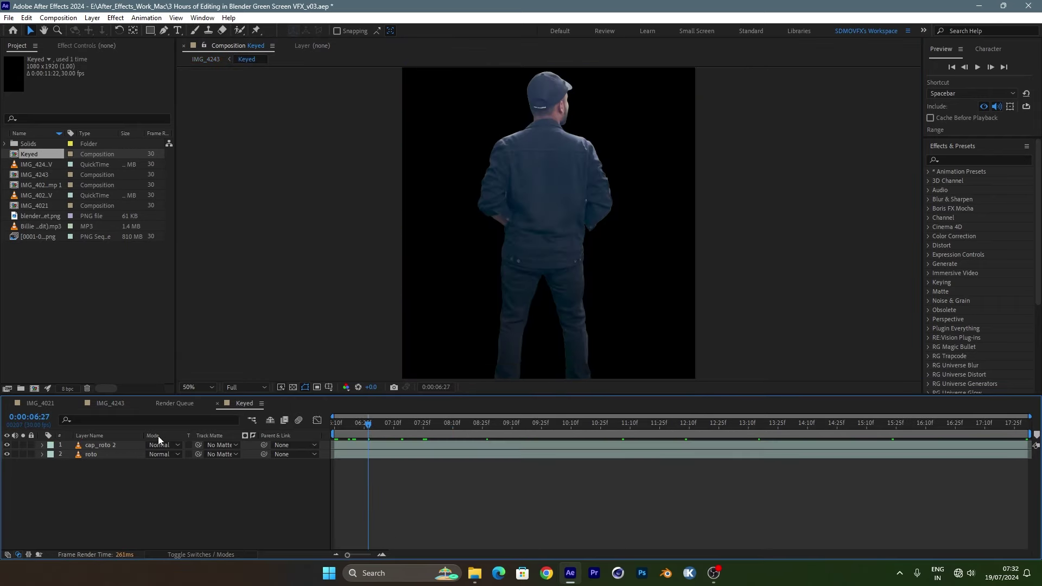
left_click(103, 445)
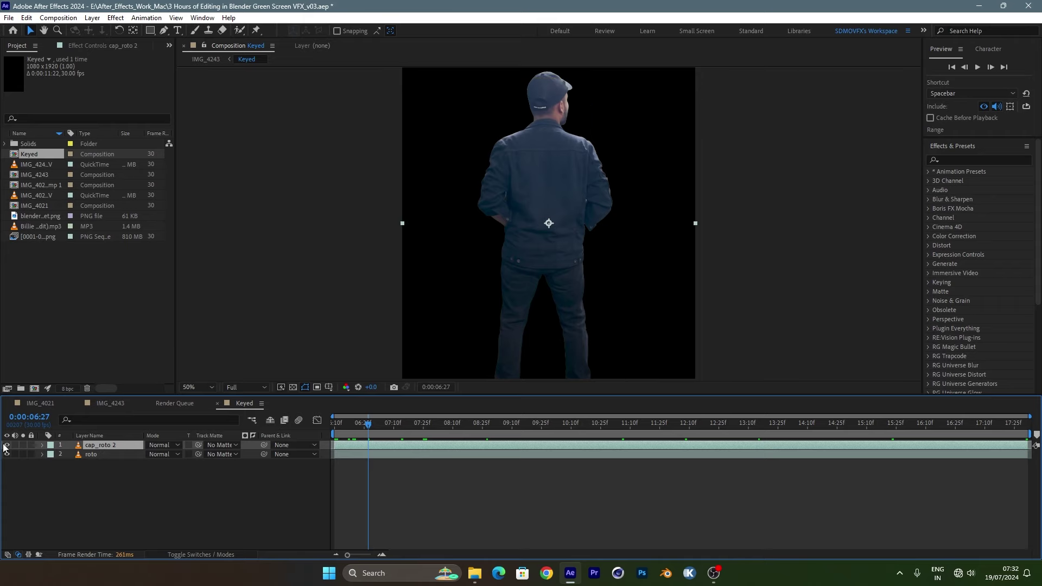
left_click(6, 445)
left_click(90, 454)
left_click(103, 49)
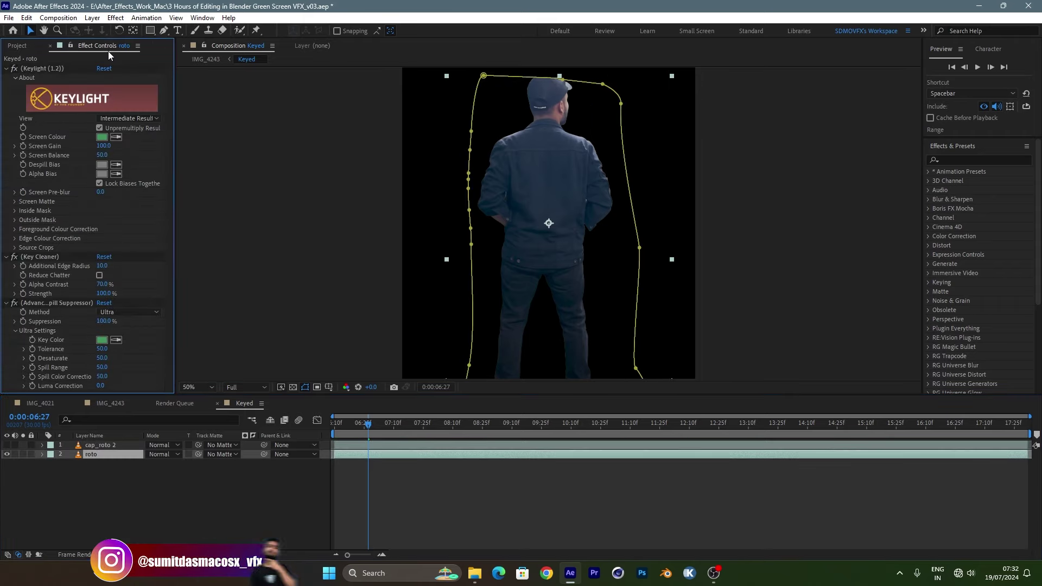
left_click(15, 68)
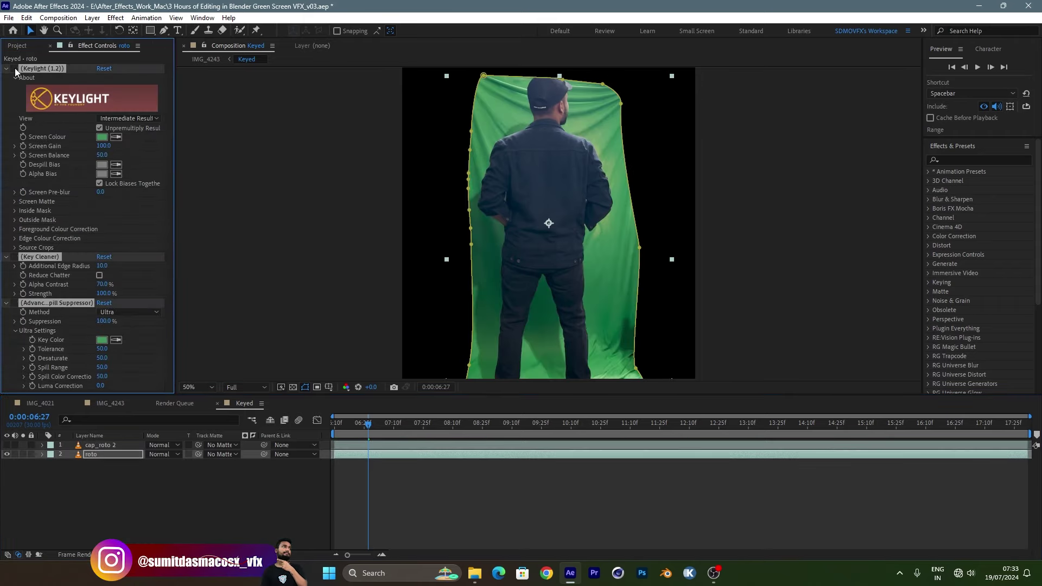
key("comma")
key("comma")
key("comma")
key("period")
key("period")
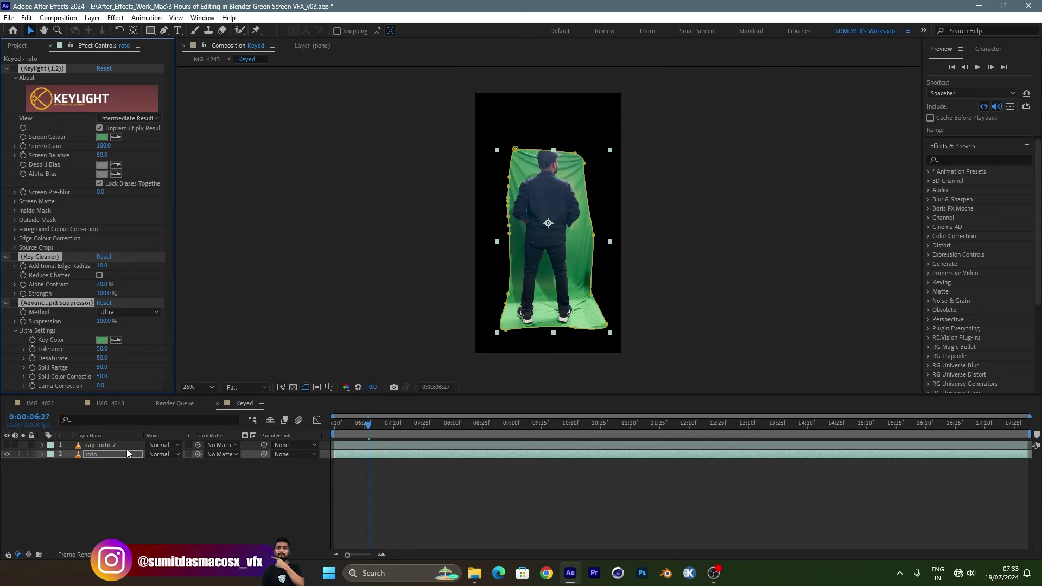
Step: Set roto's Mask 1 mode to None and select all its effects
left_click(122, 453)
key("m")
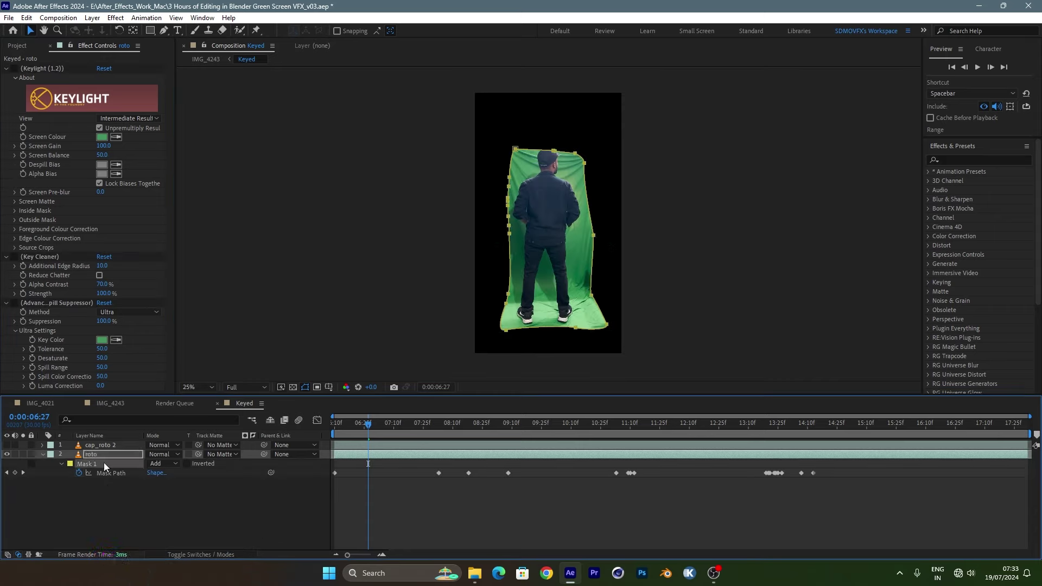
left_click(170, 464)
left_click(174, 476)
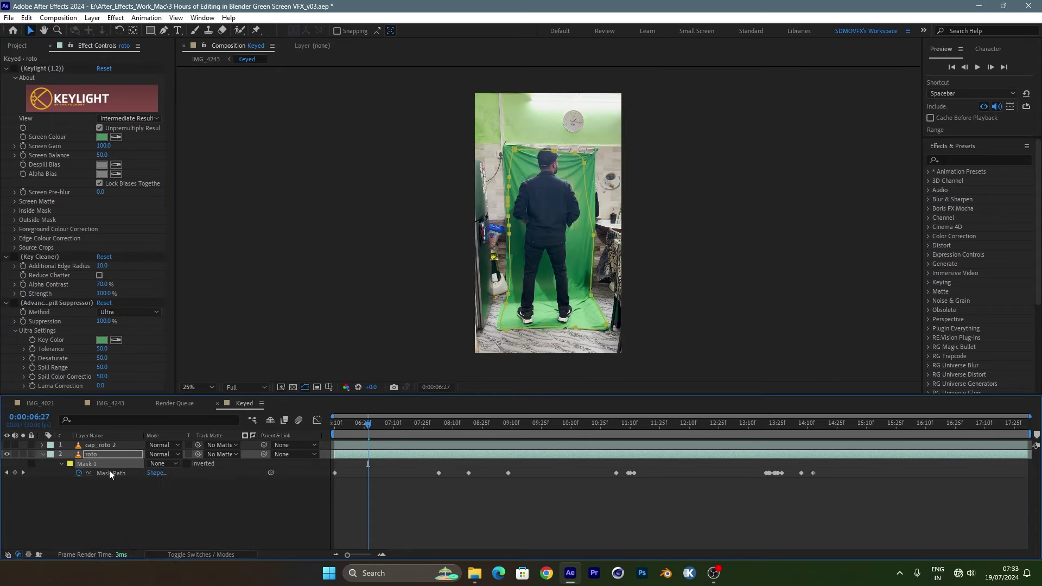
key("period")
key("period")
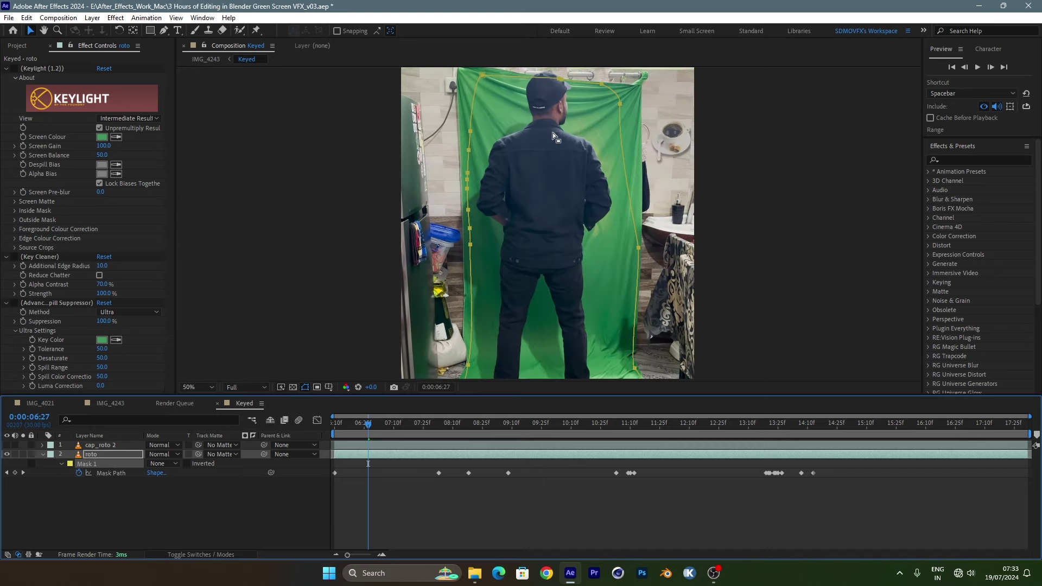
key("comma")
key("comma")
left_click(129, 217)
key("ctrl+a")
Step: Replace roto's old effects with the Keylight + Key Cleaner + Advanced Spill Suppressor preset
key("Delete")
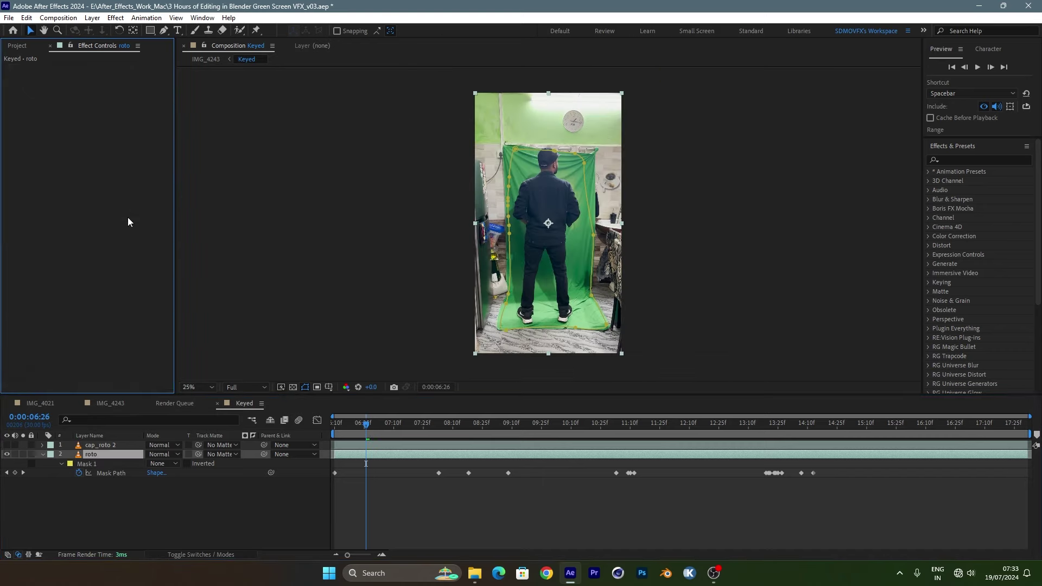
left_click(114, 487)
left_click(101, 452)
key("m")
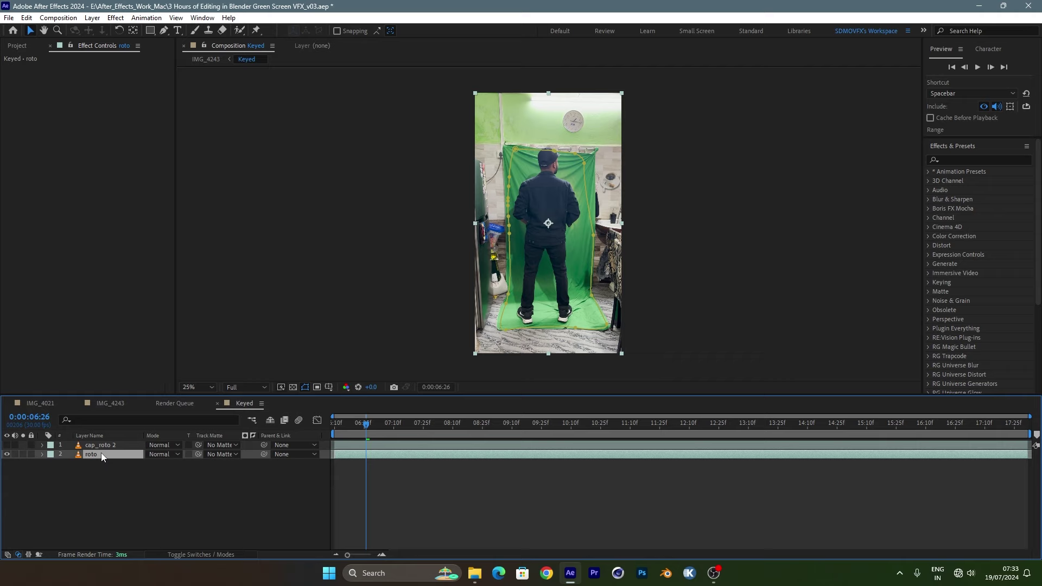
key("ctrl+space")
type("keyl")
key("Down")
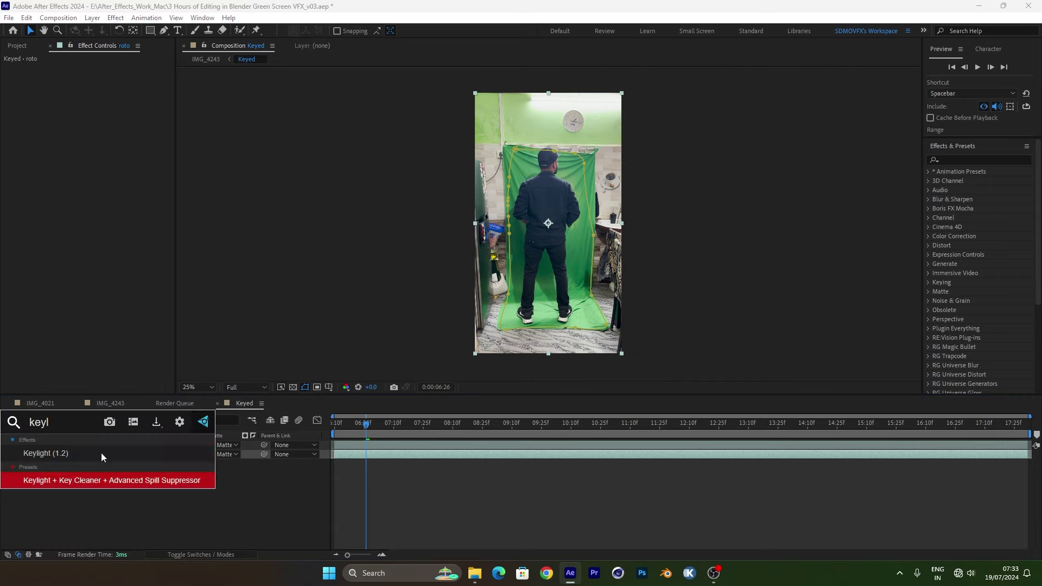
key("Return")
key("ctrl+shift+a")
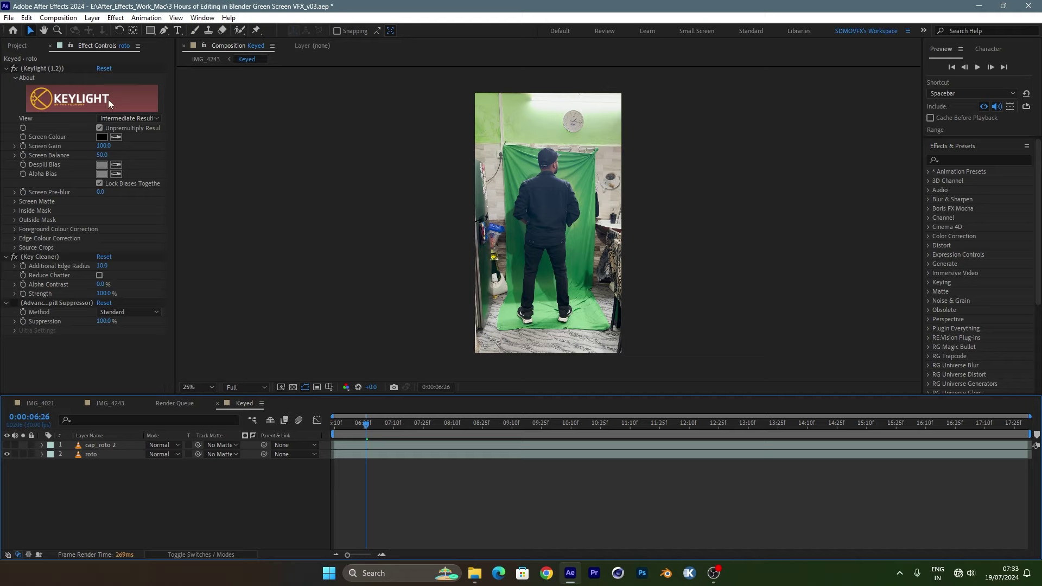
Step: Set the roto layer's Mask 1 mode back to Add and view it at full size
left_click(116, 138)
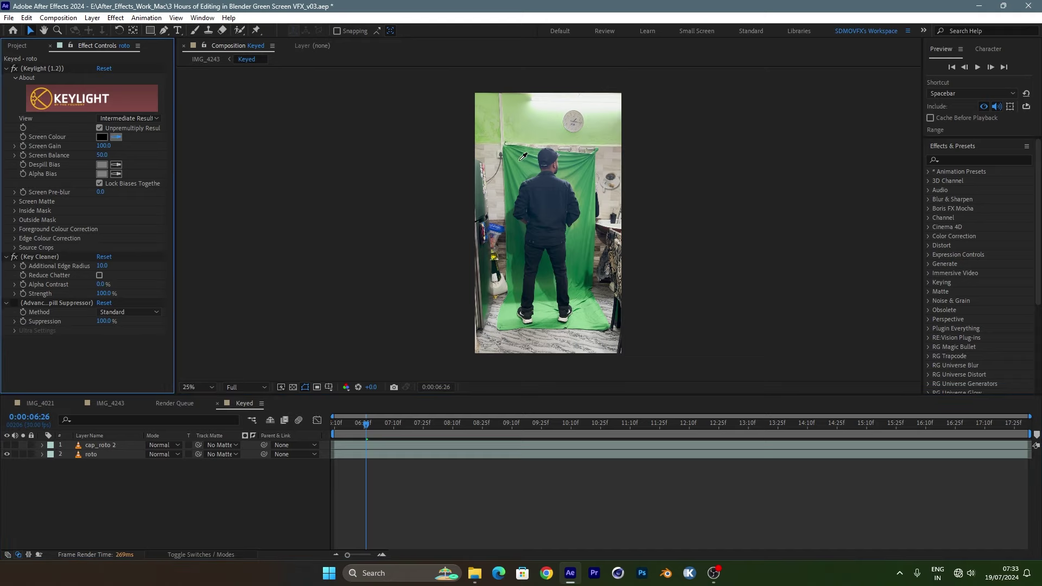
left_click(132, 468)
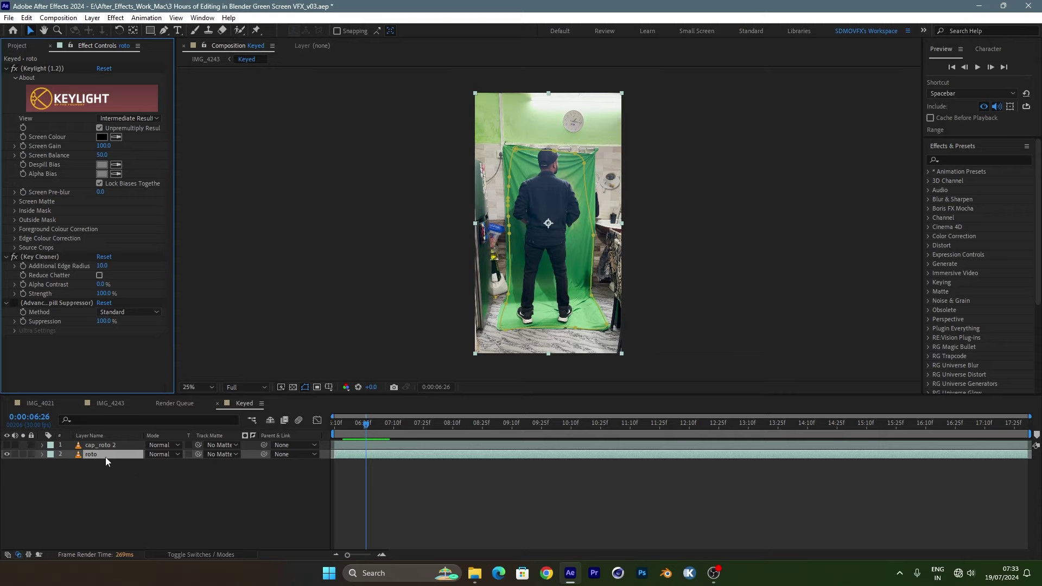
left_click(128, 457)
key("m")
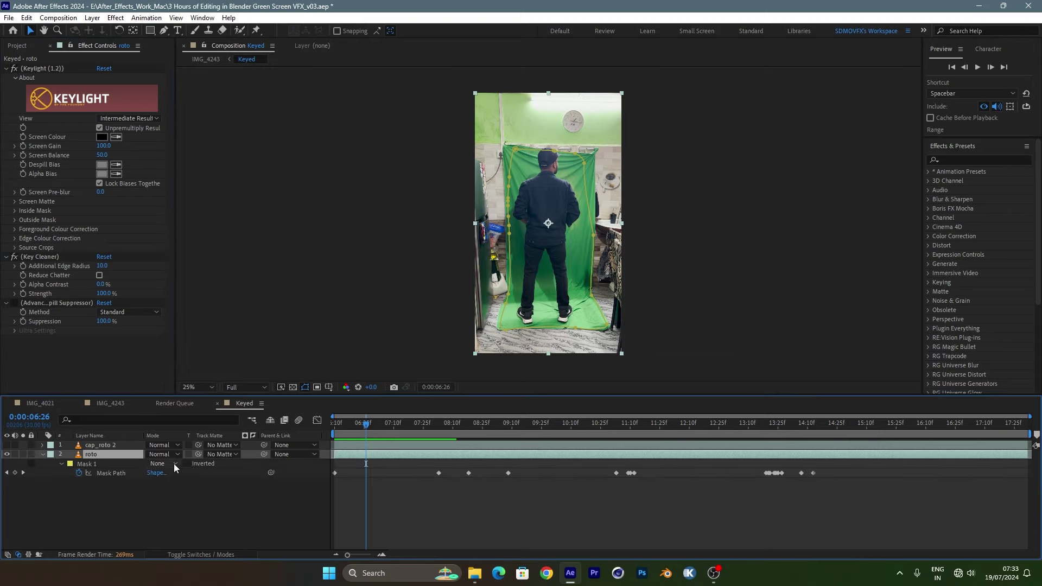
left_click(175, 465)
left_click(174, 486)
key("m")
key("slash")
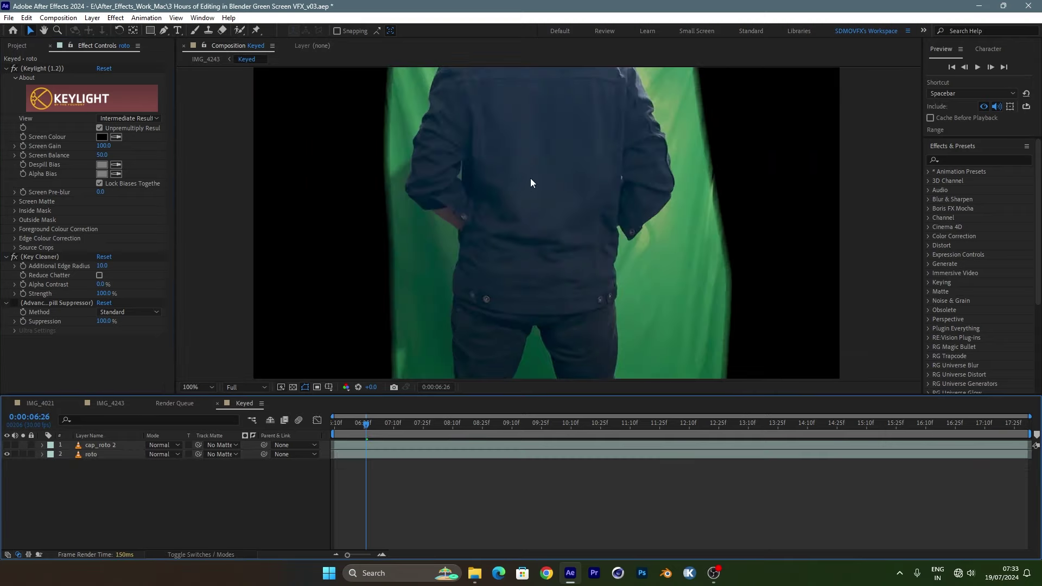
scroll(531, 183, "up", 3)
Step: Sample the green screen as Keylight's screen colour and check the subject's edges
left_click(121, 454)
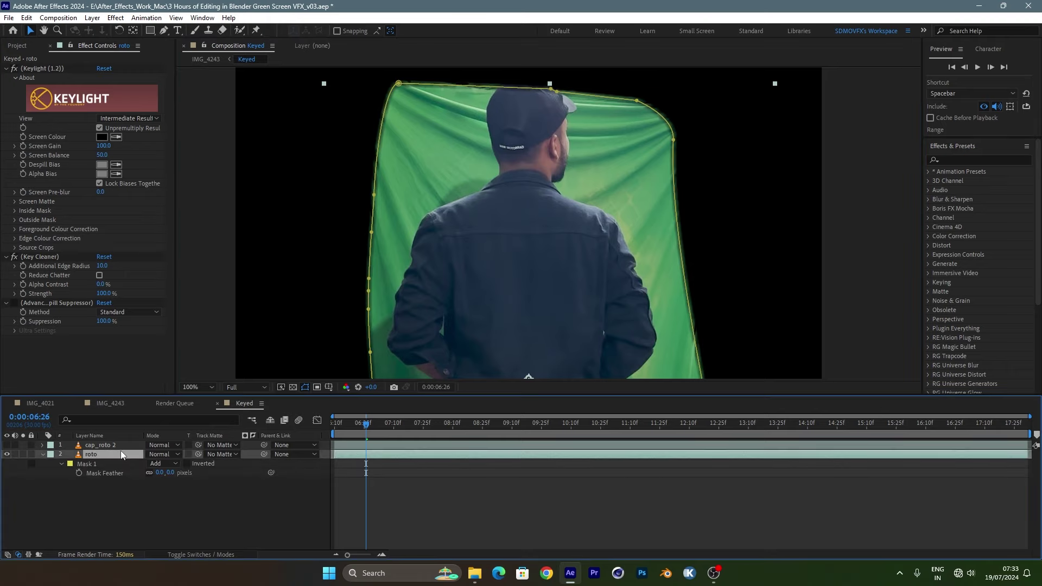
left_click(116, 138)
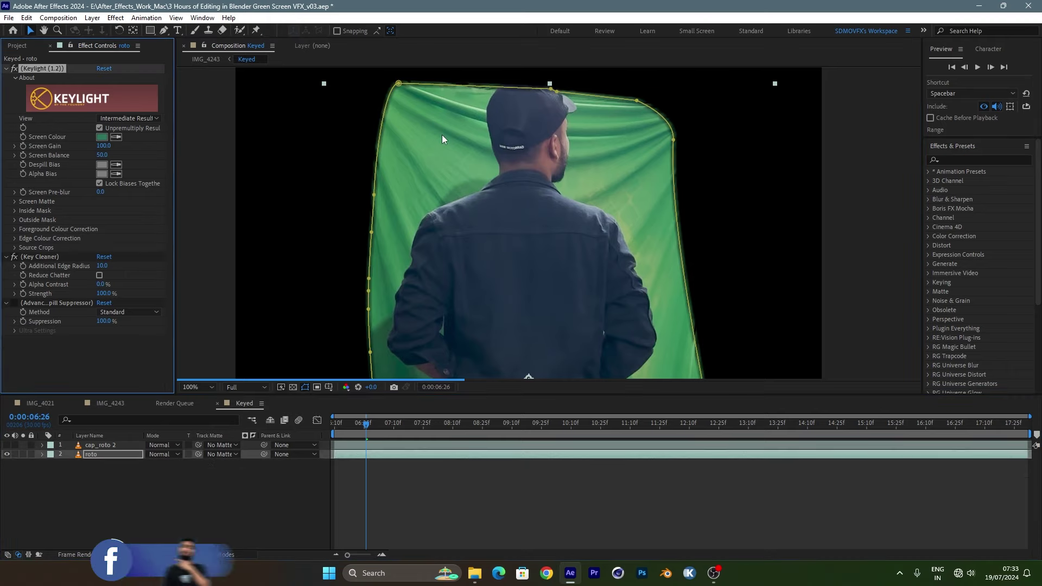
left_click(442, 134)
scroll(442, 135, "down", 2)
left_click_drag(560, 187, 567, 67)
scroll(560, 116, "down", 2)
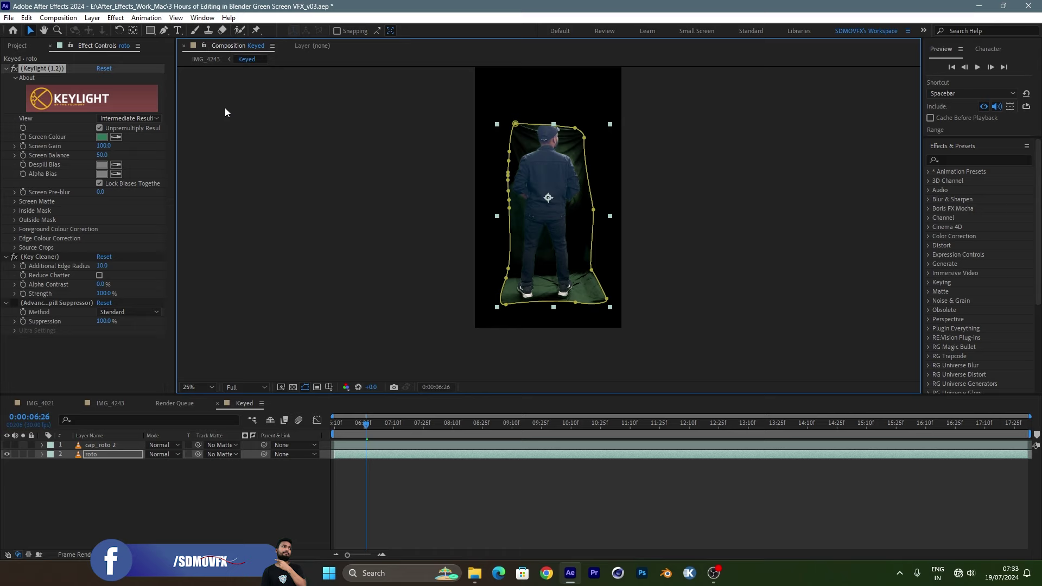
left_click(129, 119)
Step: In Keylight's Screen Matte view, set Clip Black to 51.0 and Clip White to 74.0
left_click(117, 179)
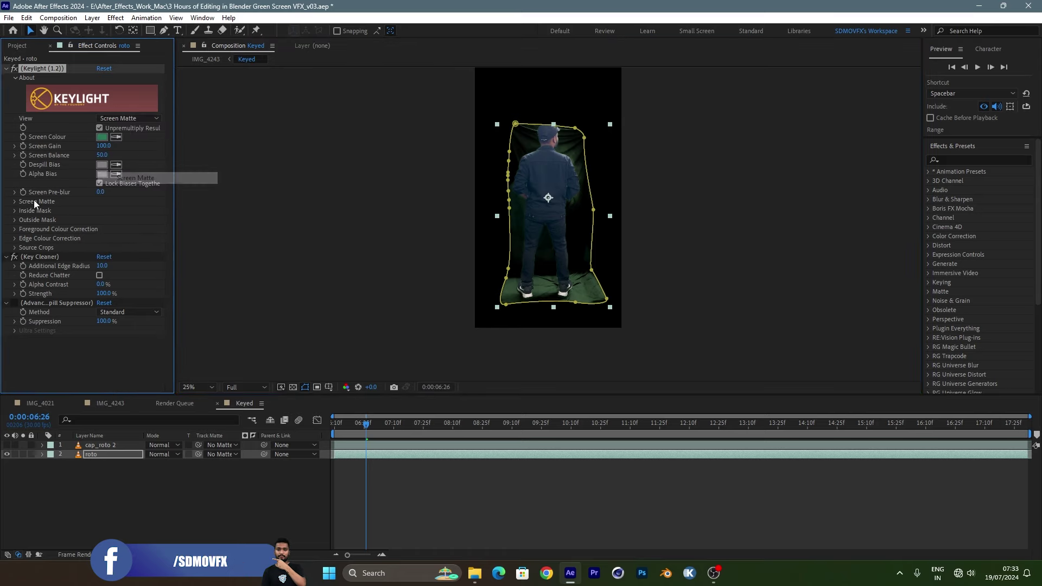
left_click(14, 202)
left_click_drag(102, 210, 125, 209)
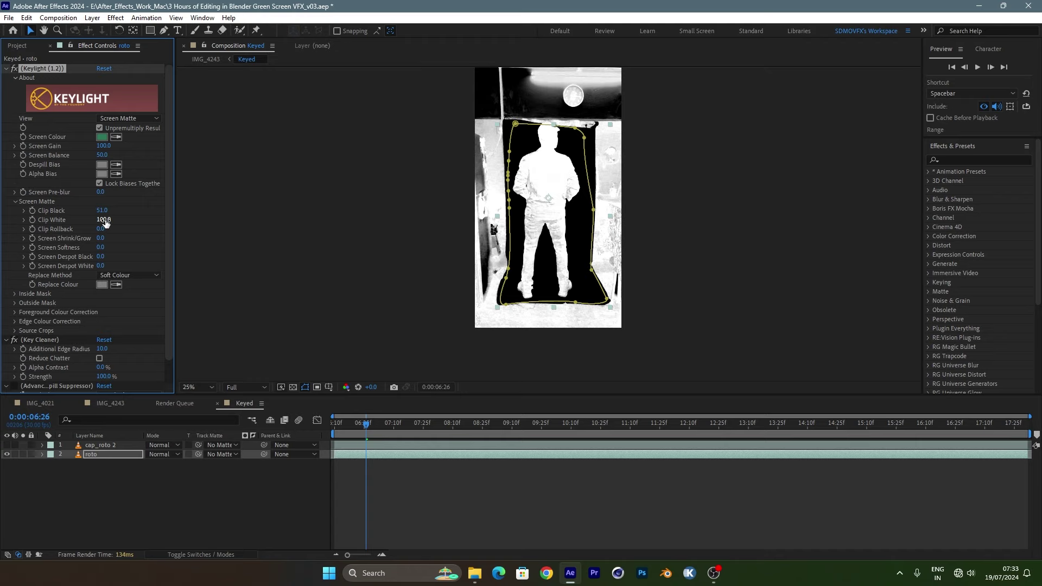
left_click_drag(102, 220, 88, 220)
scroll(557, 196, "up", 2)
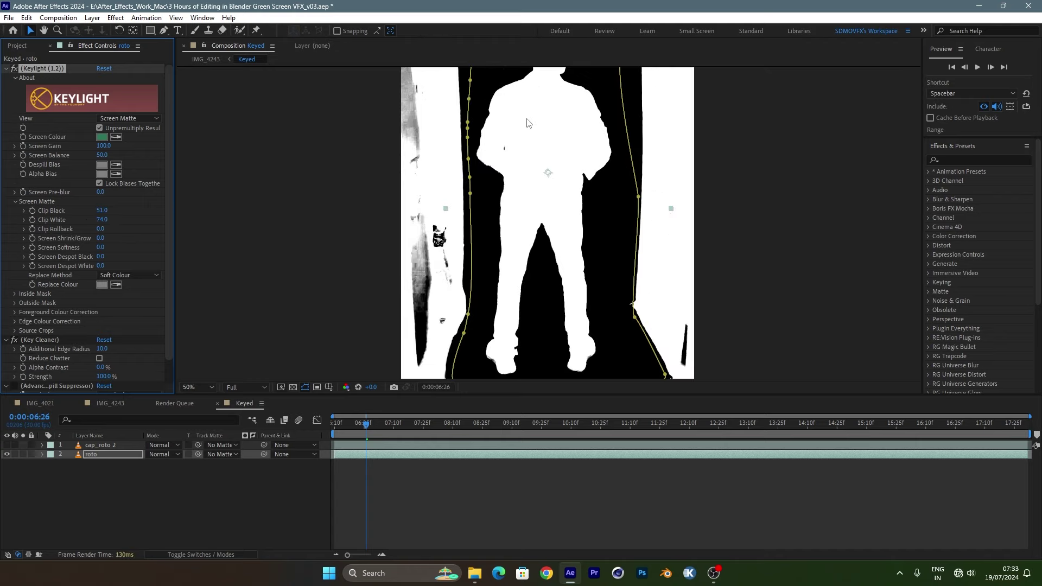
scroll(556, 197, "up", 2)
scroll(526, 266, "down", 2)
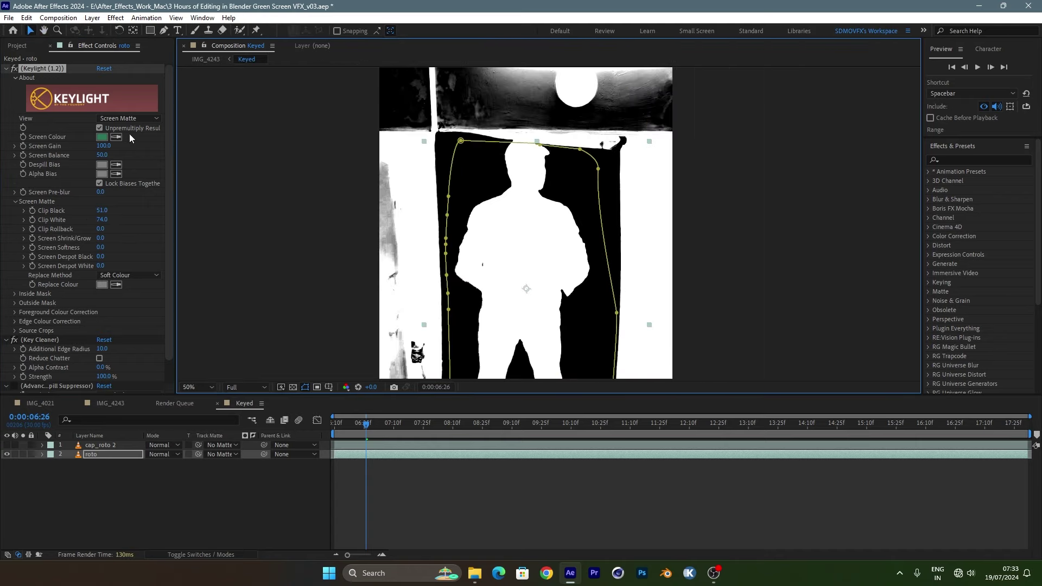
Step: Switch Keylight's View back to Intermediate Result and inspect the keyed figure
left_click(128, 118)
left_click(144, 237)
middle_click_drag(552, 284, 553, 172)
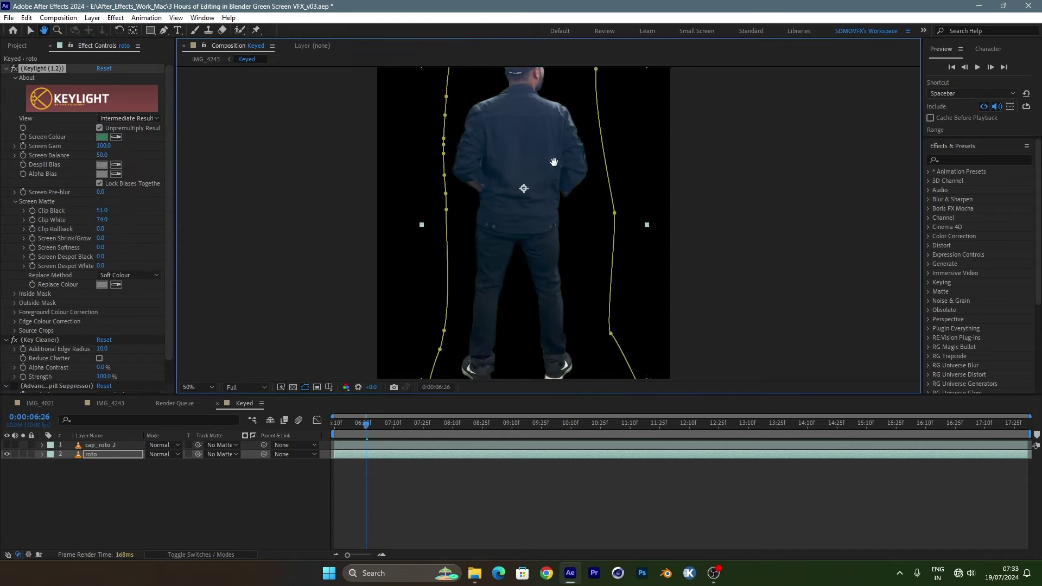
scroll(555, 266, "up", 2)
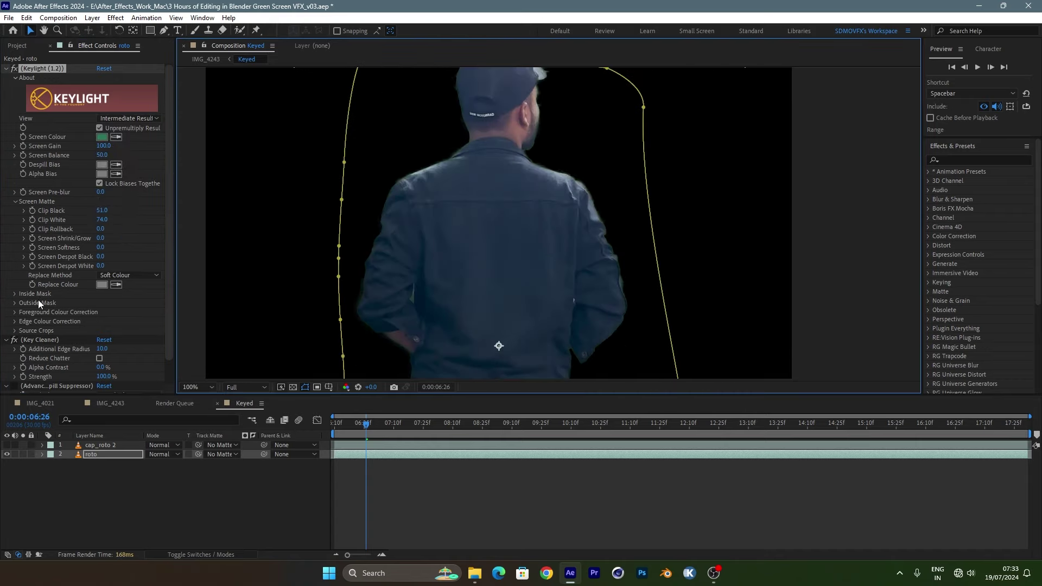
scroll(39, 304, "down", 1)
left_click(20, 322)
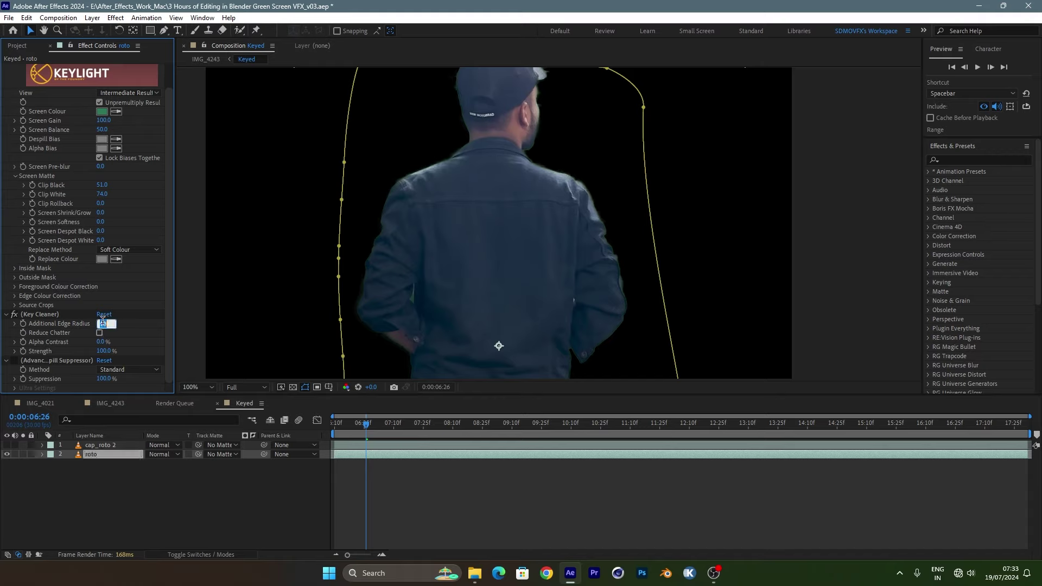
left_click(107, 324)
type("5")
Step: Set Key Cleaner's Additional Edge Radius to 2.0 and the spill suppressor Method to Ultra
key("Return")
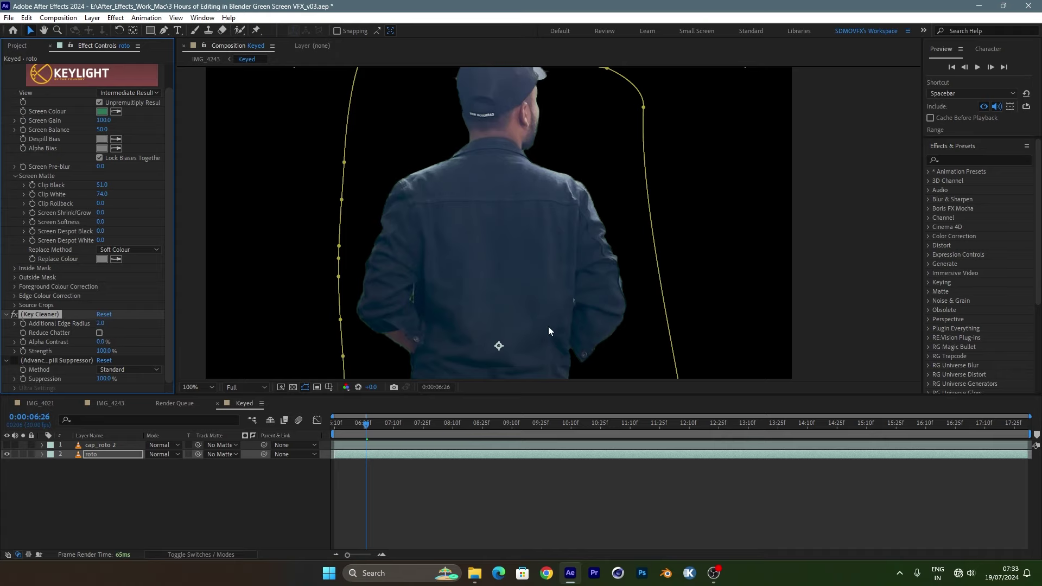
left_click_drag(548, 331, 587, 215)
left_click(17, 361)
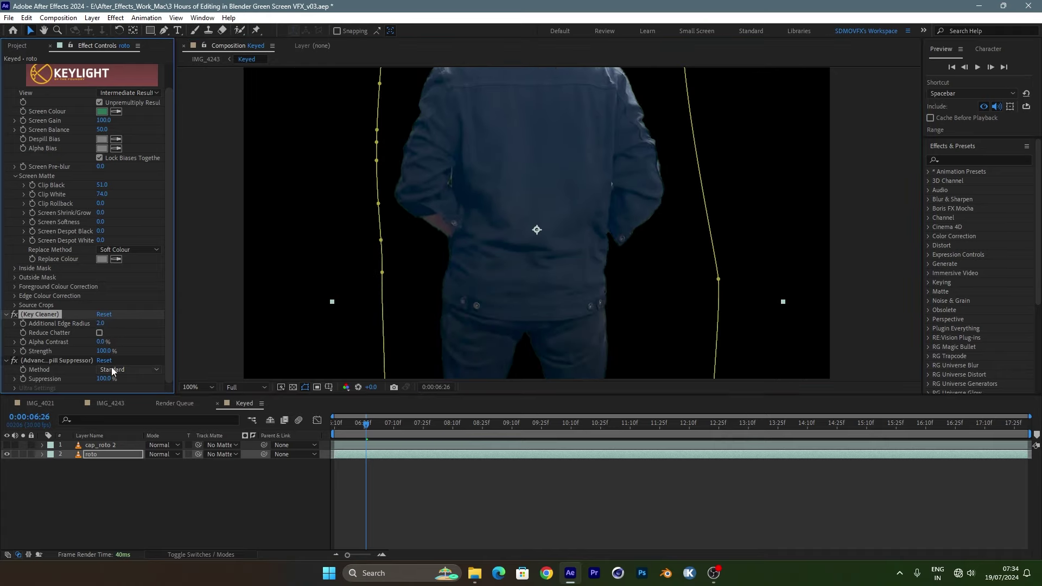
left_click(114, 369)
left_click(129, 398)
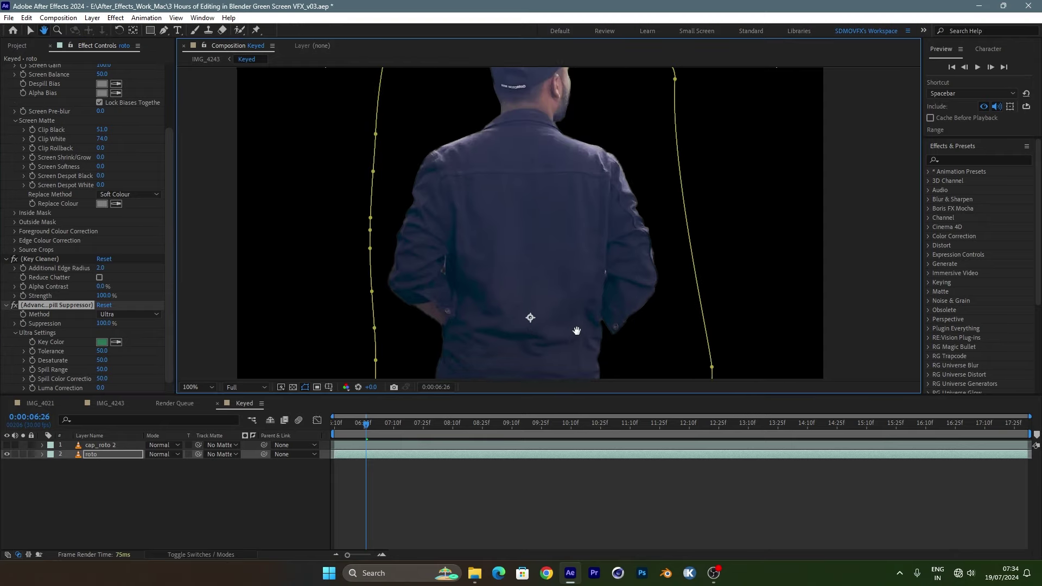
scroll(571, 284, "down", 2)
mouse_move(571, 285)
left_mouse_down()
mouse_move(589, 141)
mouse_move(558, 317)
left_mouse_up()
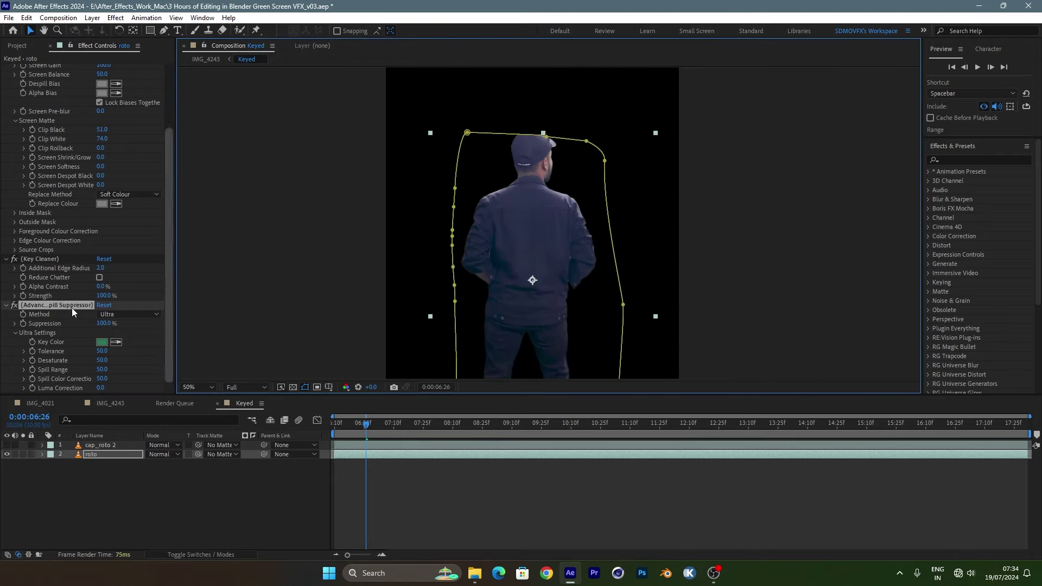
Step: Try a yellower green in the spill suppressor's Key Color picker, then cancel it
left_click(13, 306)
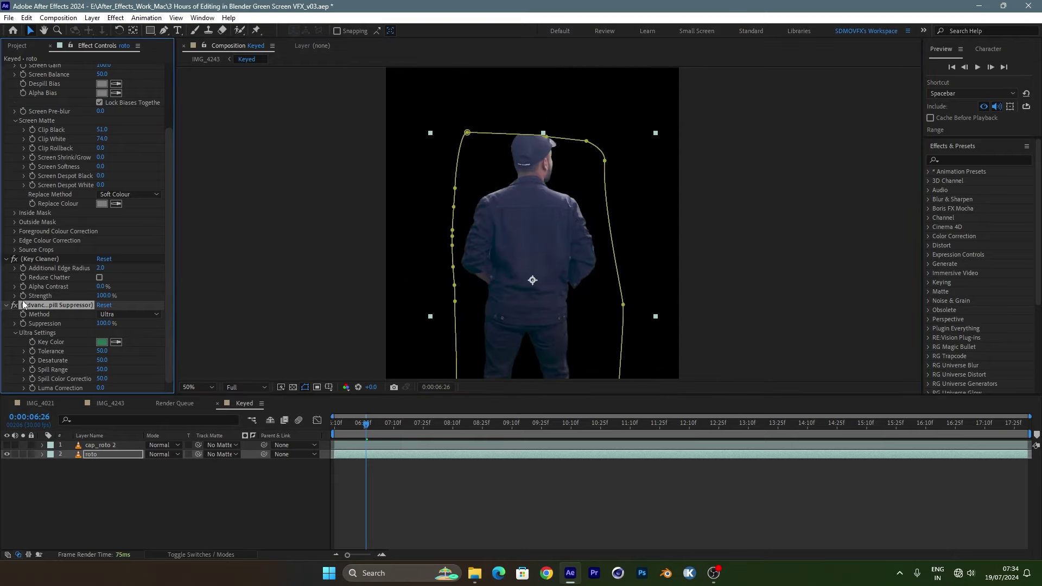
left_click(101, 341)
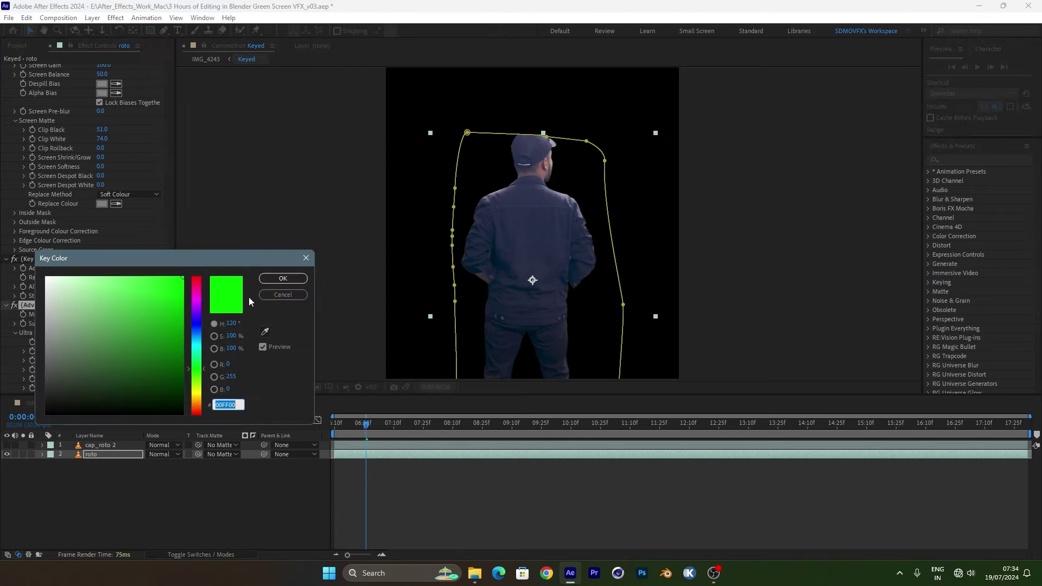
left_click_drag(198, 367, 200, 386)
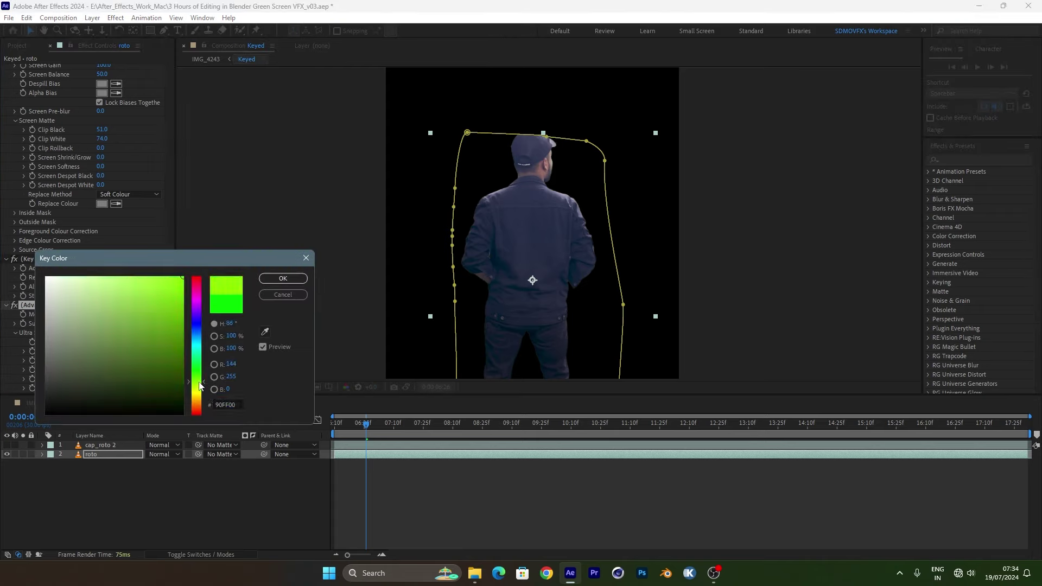
left_click(283, 295)
left_click_drag(514, 249, 534, 157)
Step: Duplicate the roto layer as roto 2 and strip all its keying effects
scroll(543, 154, "down", 2)
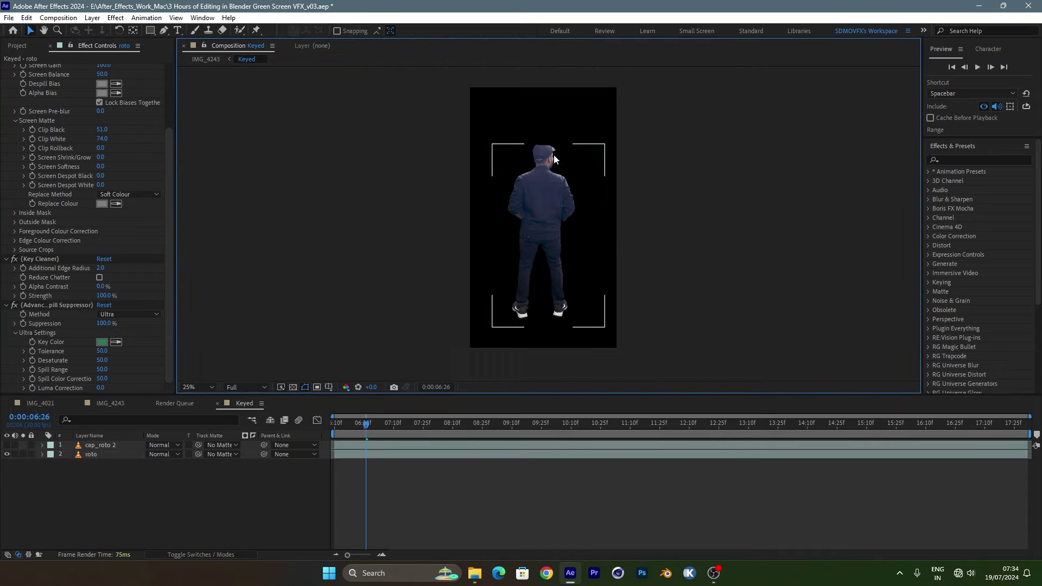
scroll(554, 242, "up", 4)
left_click(526, 175)
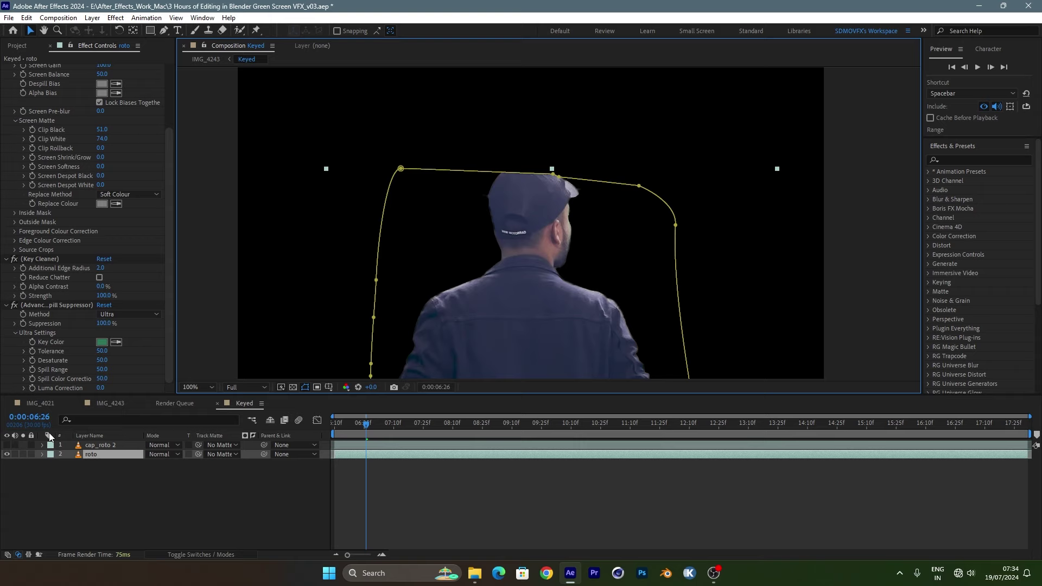
left_click(94, 447)
key("ctrl+d")
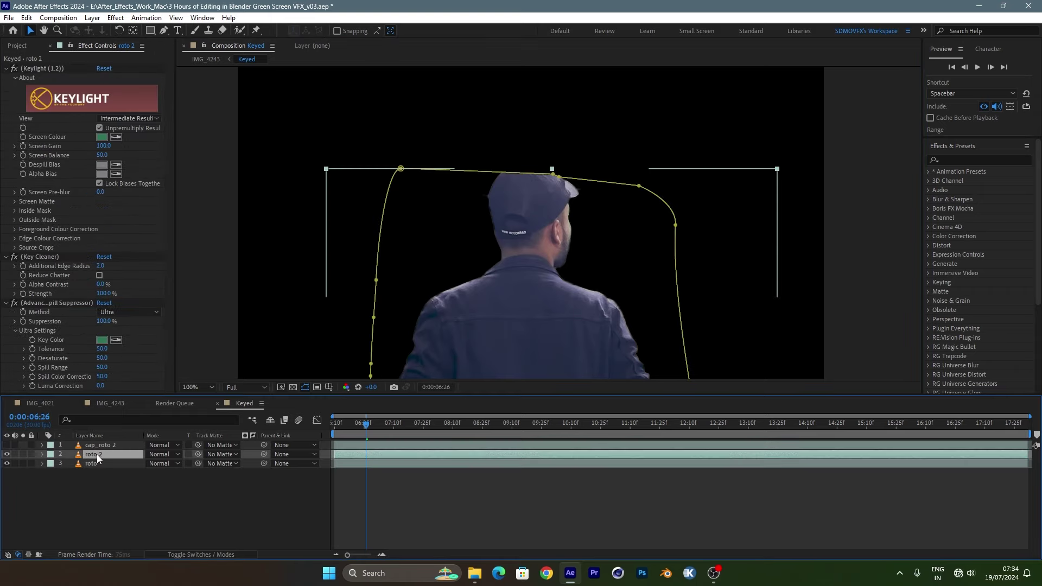
left_click(87, 200)
key("ctrl+a")
key("Delete")
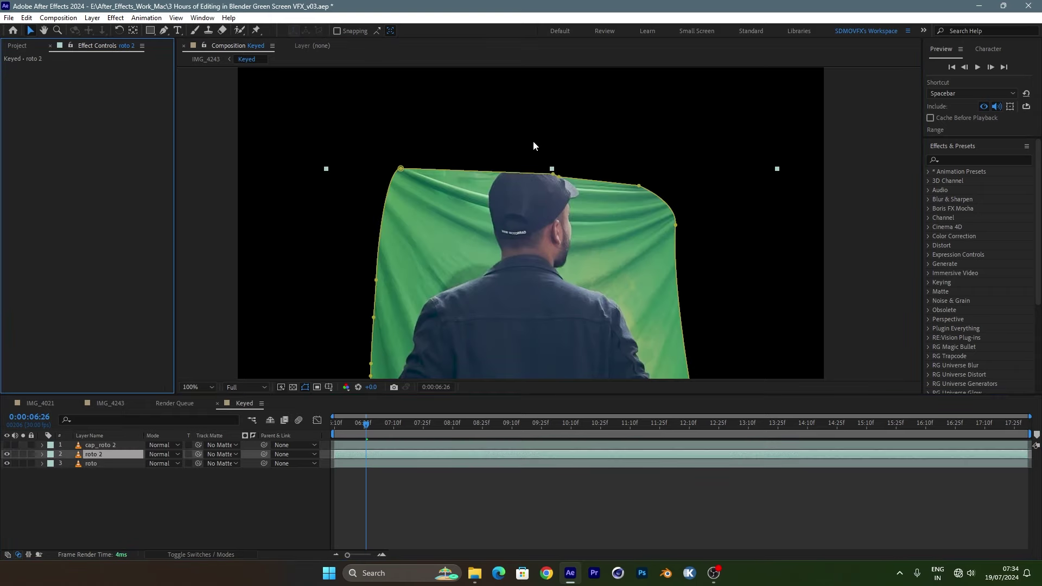
Step: Inspect roto 2 in the layer viewer and reveal its mask path keyframes
double_click(435, 316)
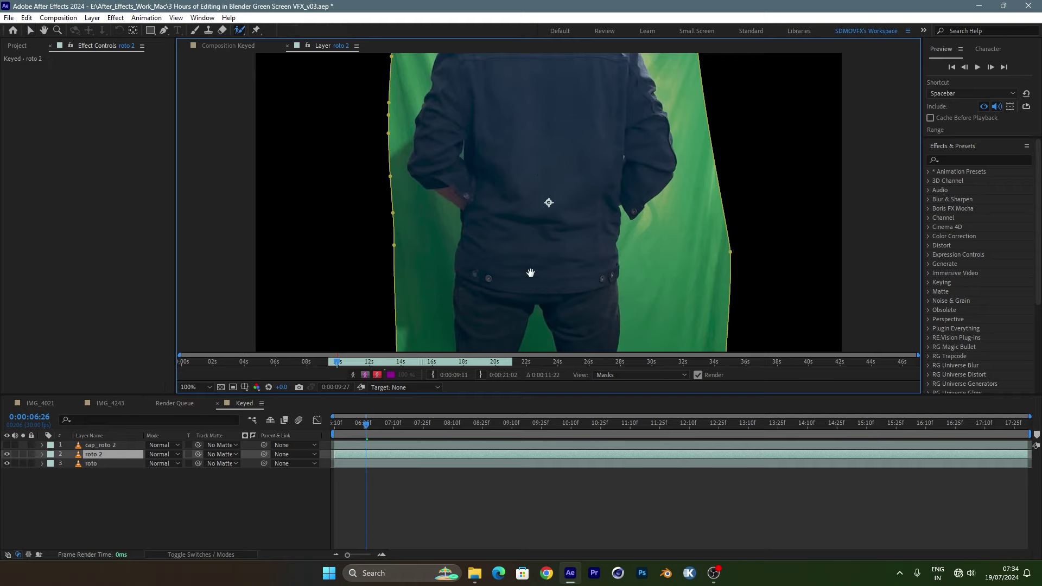
left_click_drag(531, 272, 524, 456)
left_click(224, 47)
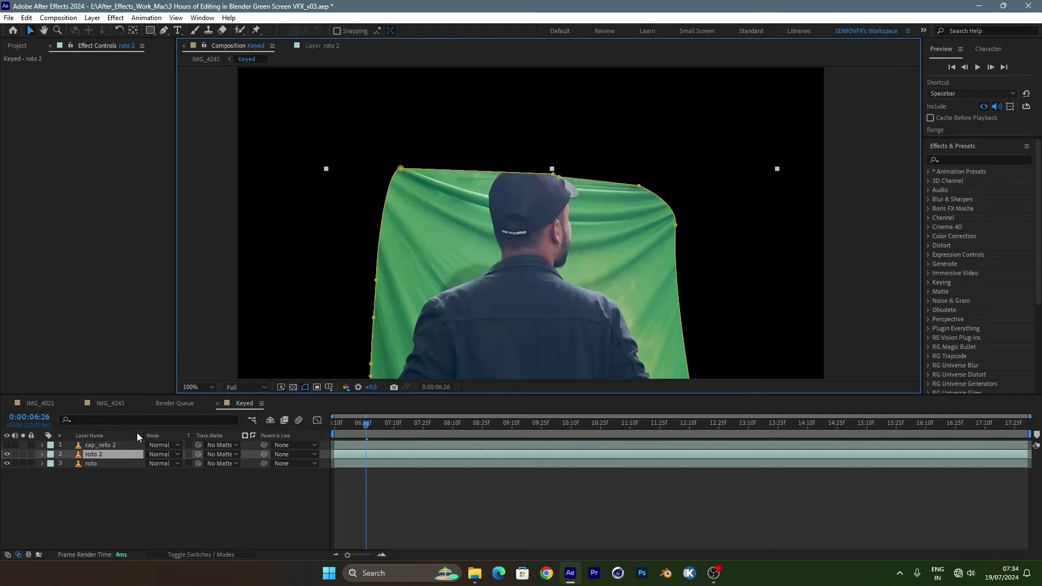
left_click(104, 457)
key("m")
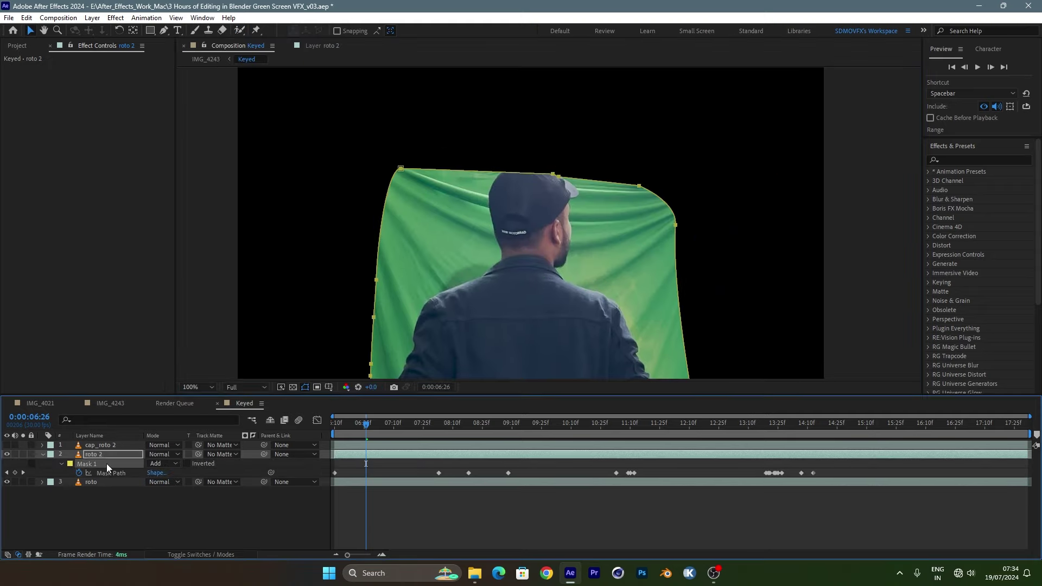
Step: Paint a Roto Brush stroke over the man's cap, propagate it, then delete roto 2
double_click(107, 463)
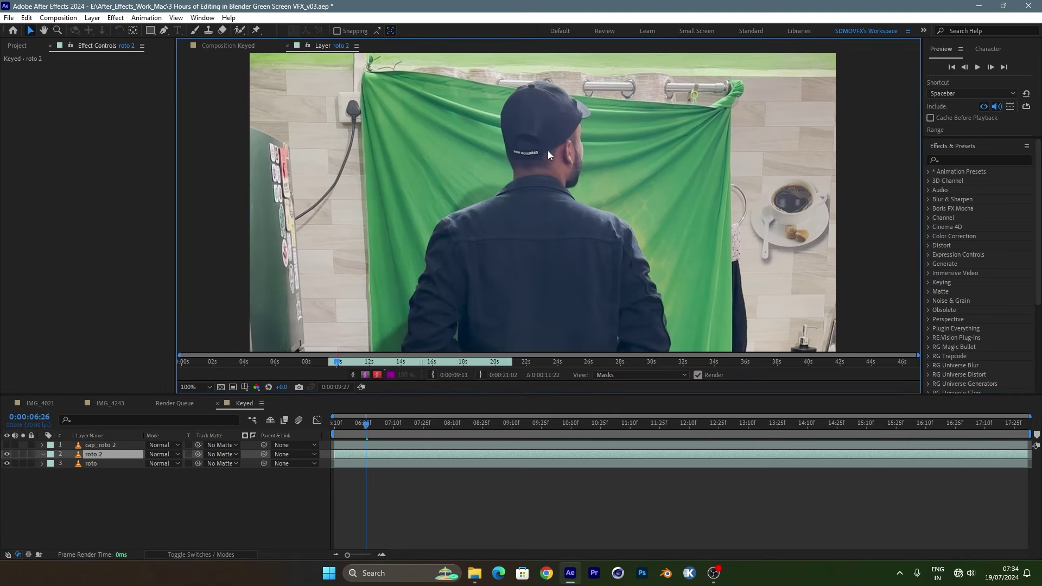
left_click_drag(489, 217, 489, 304)
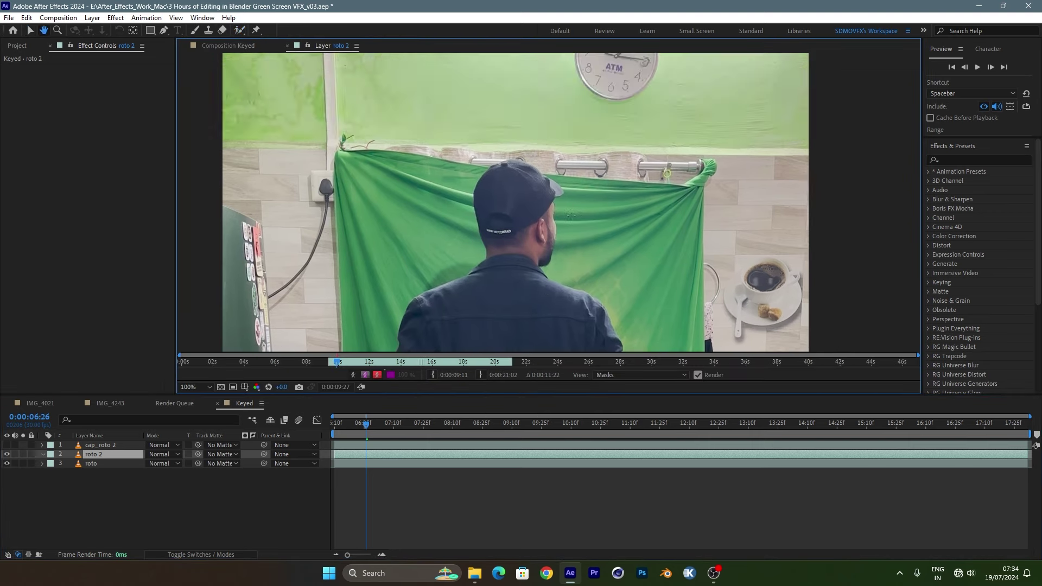
scroll(489, 207, "up", 2)
left_click_drag(405, 169, 453, 130)
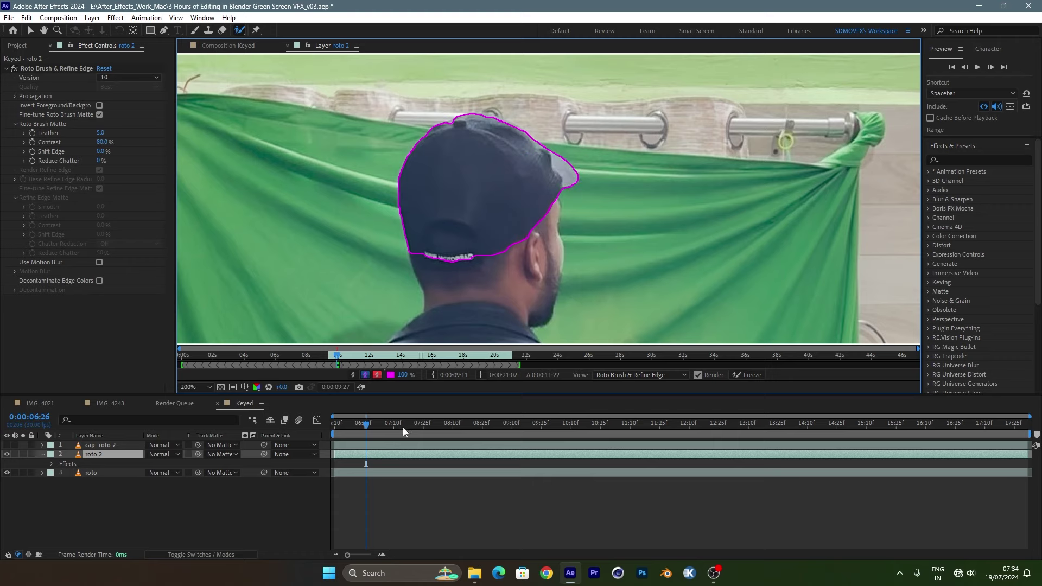
left_click_drag(373, 429, 399, 429)
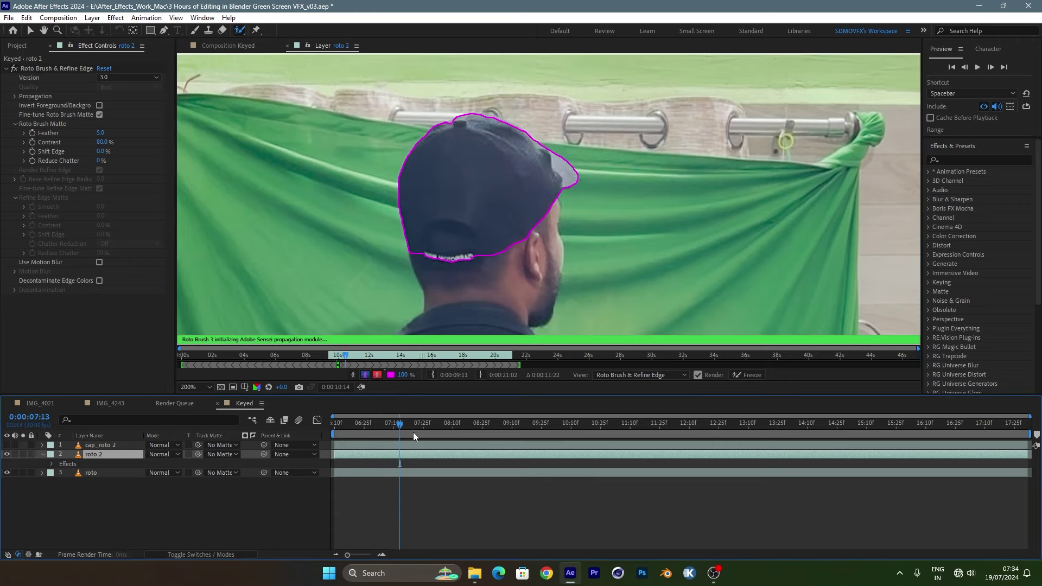
left_click(228, 45)
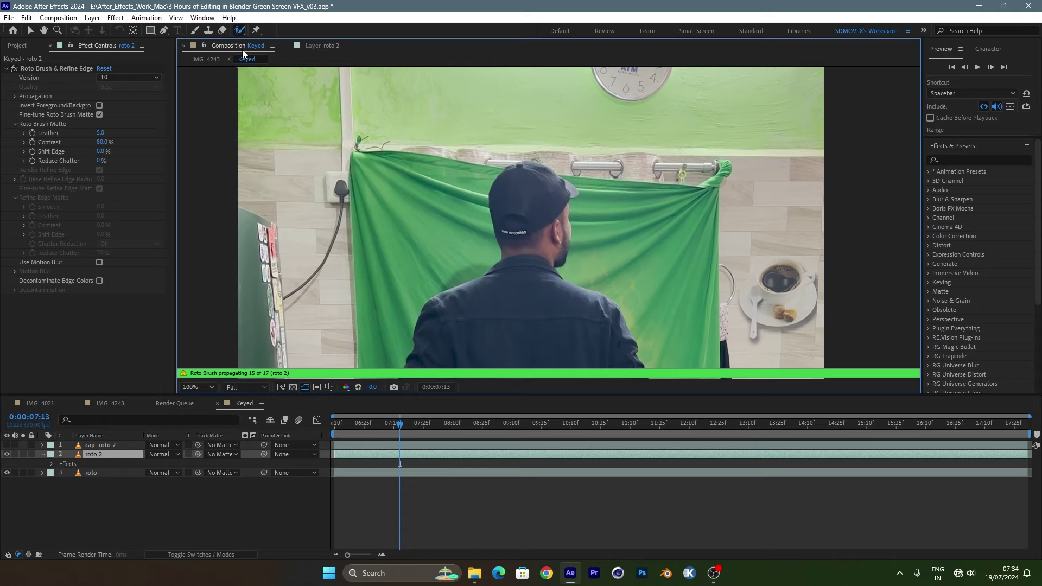
key("Delete")
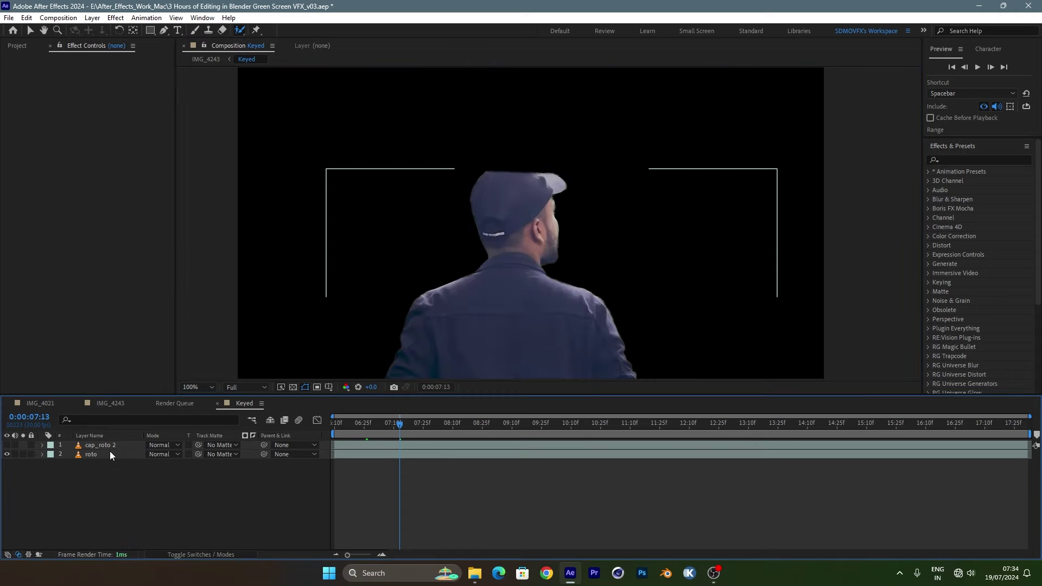
left_click(121, 445)
left_click(2, 449)
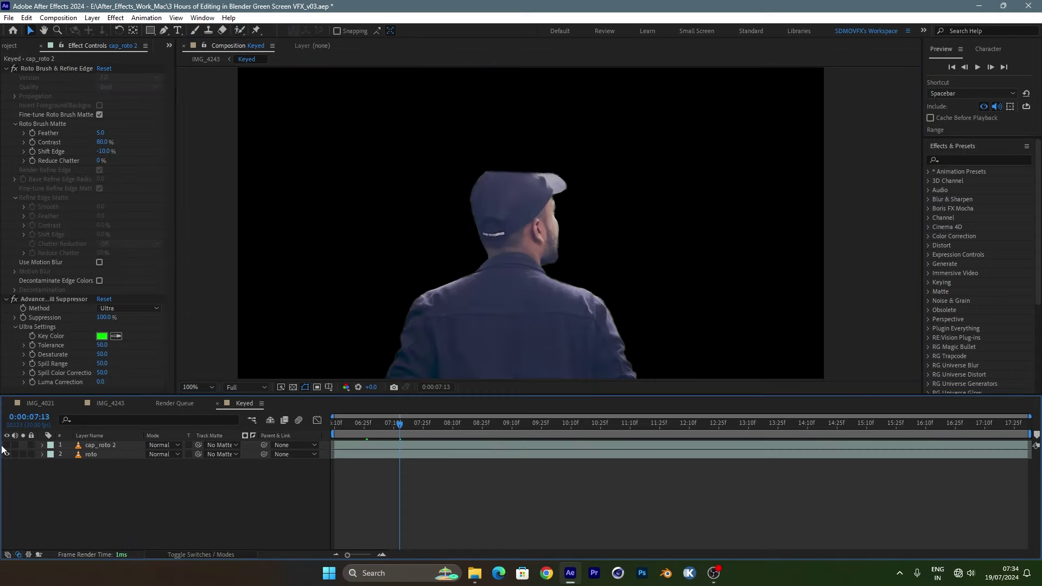
left_click_drag(5, 445, 6, 455)
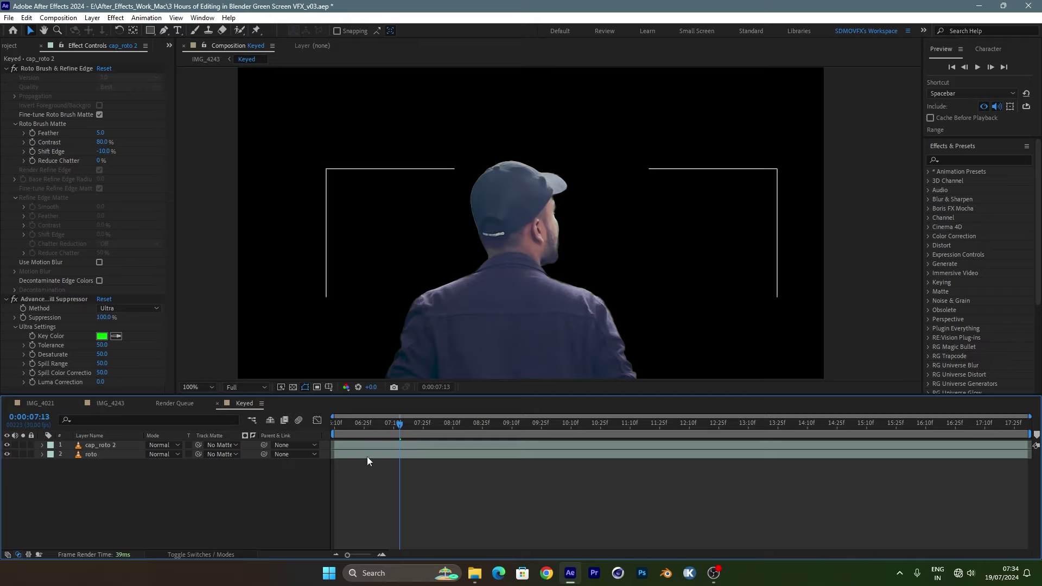
left_click(22, 445)
mouse_move(417, 426)
left_mouse_down()
mouse_move(882, 409)
mouse_move(1026, 418)
mouse_move(19, 455)
left_mouse_up()
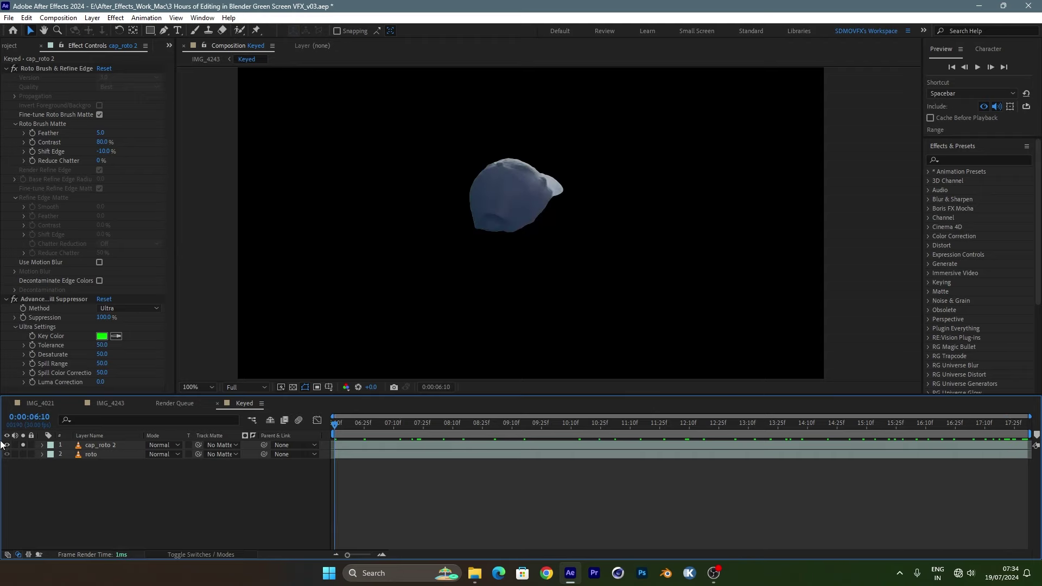
left_click(23, 445)
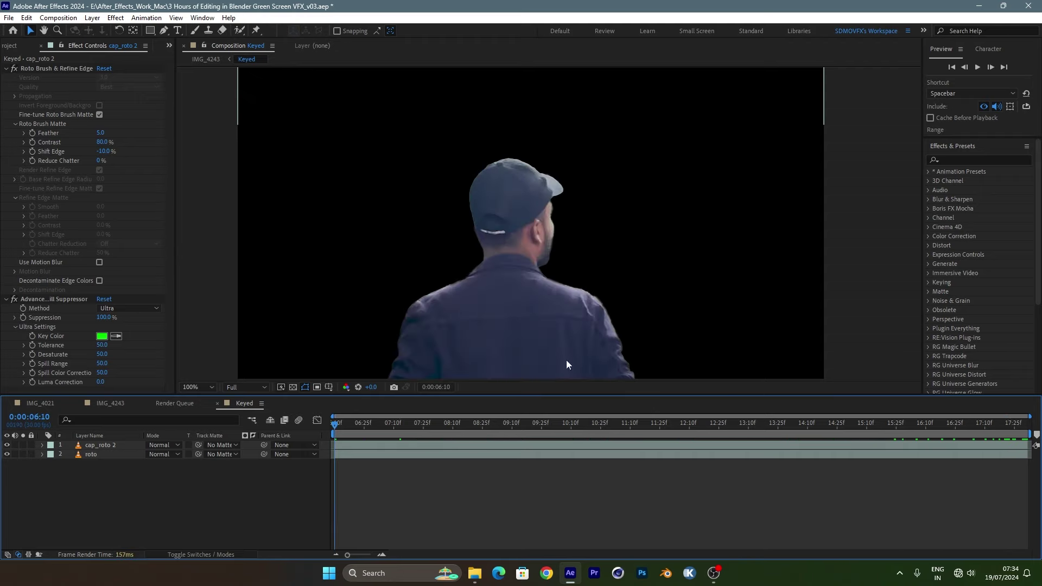
left_click_drag(395, 278, 431, 299)
left_click_drag(570, 206, 550, 101)
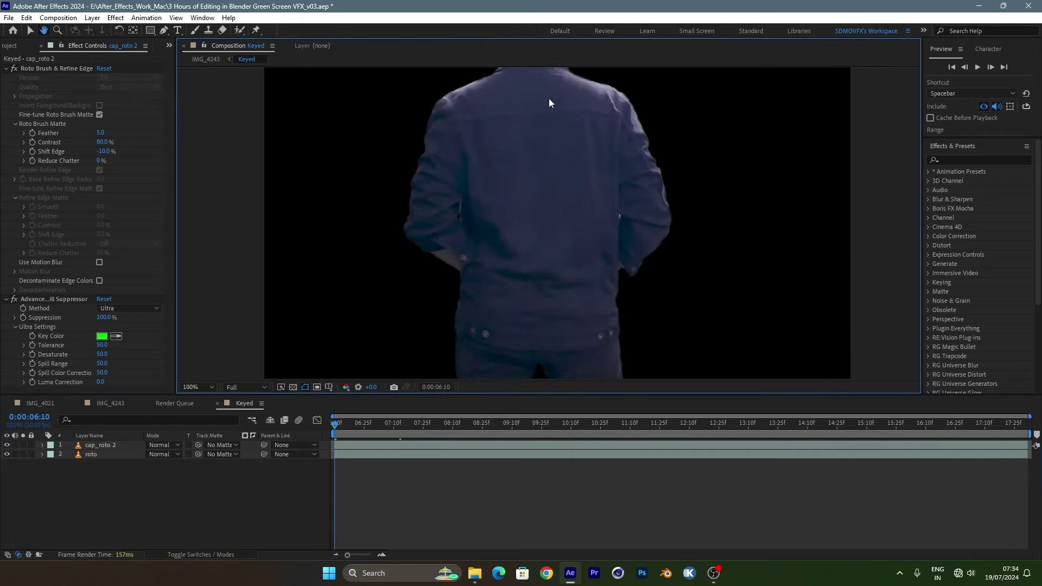
scroll(536, 196, "down", 1)
left_click_drag(536, 197, 481, 226)
scroll(516, 275, "up", 1)
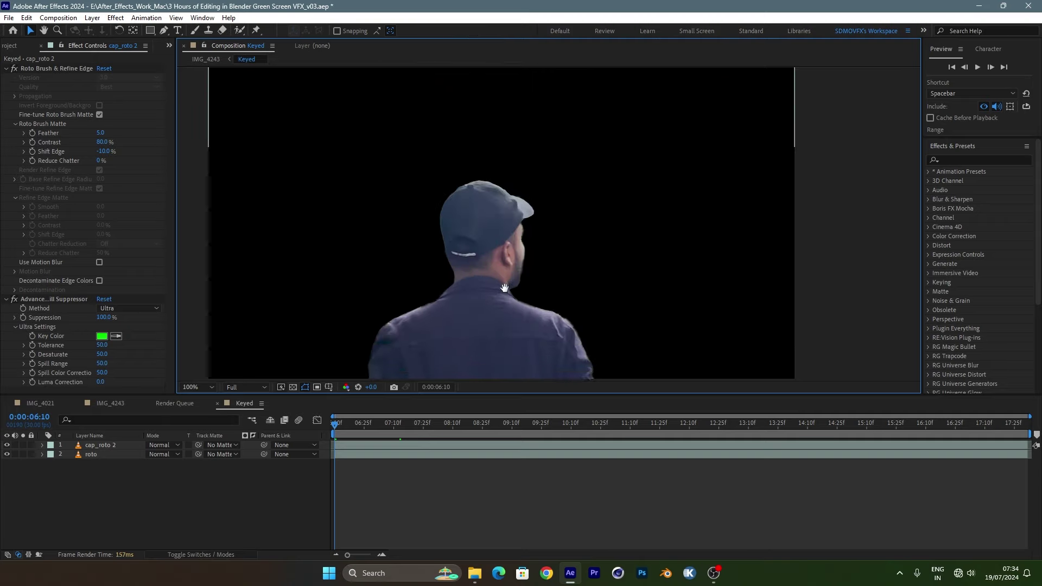
scroll(506, 223, "down", 2)
scroll(506, 224, "down", 1)
scroll(384, 335, "up", 2)
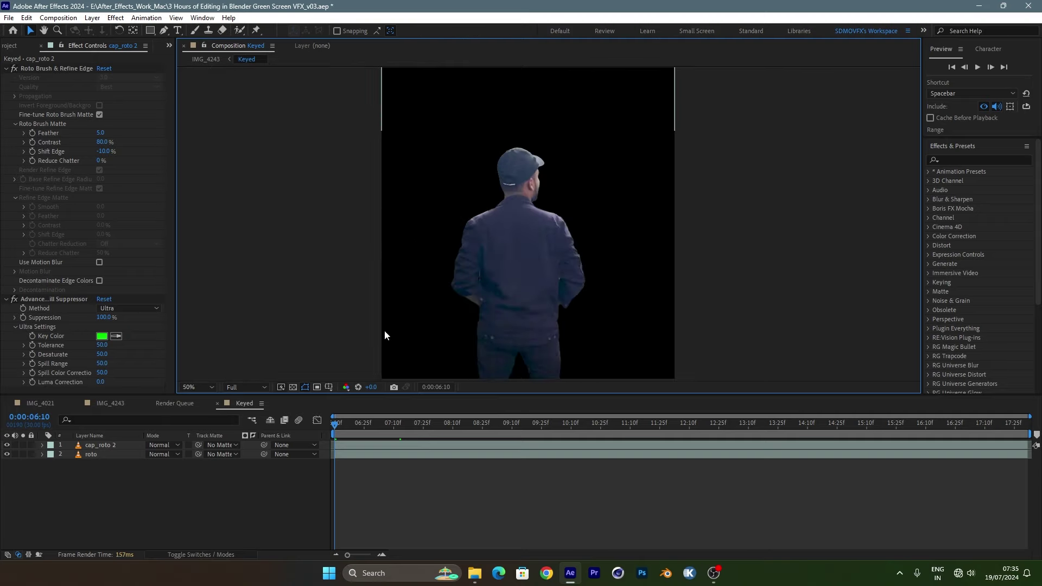
left_click(380, 454)
left_click_drag(492, 423, 1026, 429)
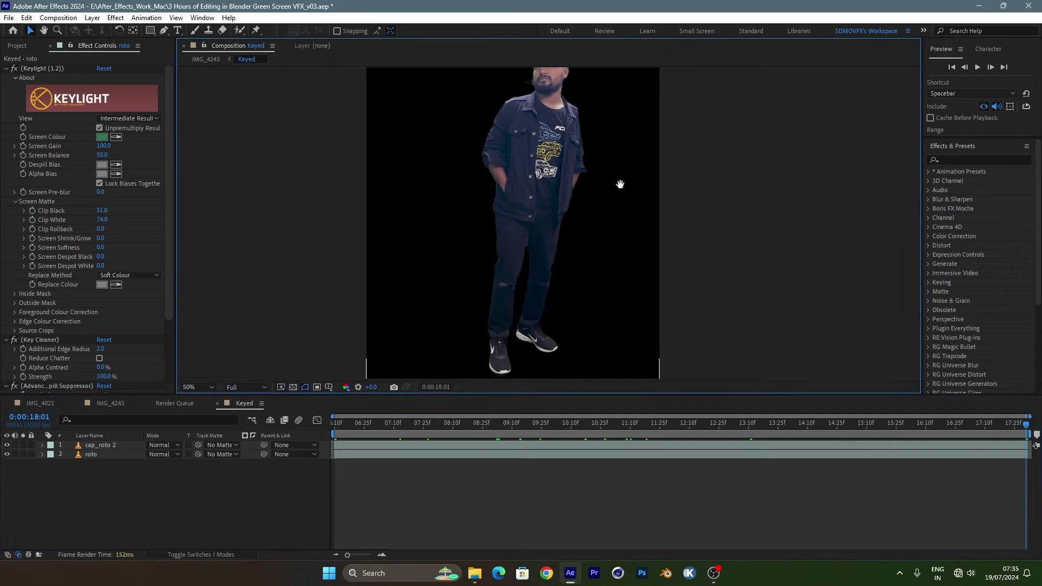
left_click(881, 424)
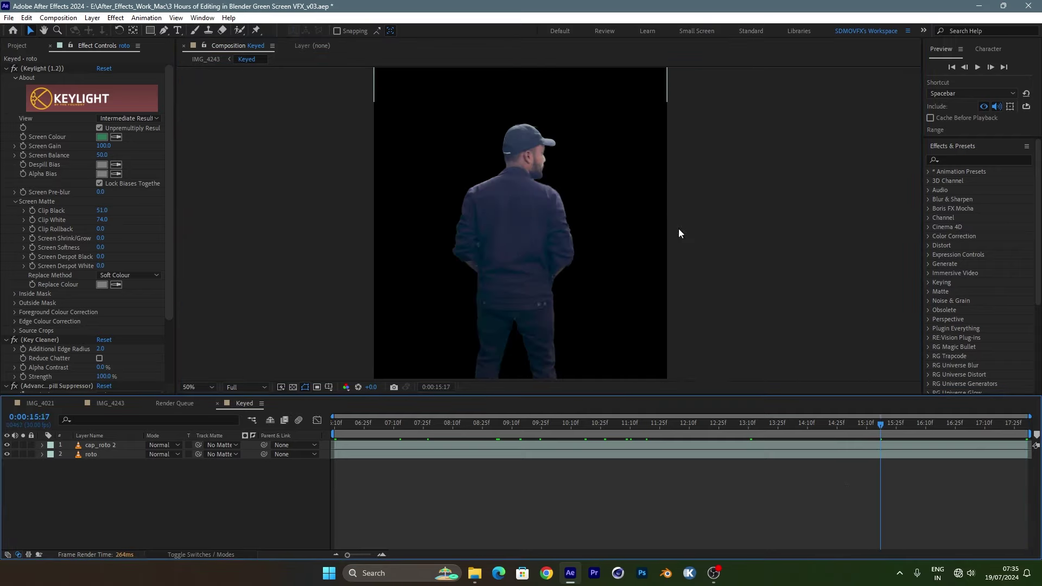
scroll(581, 295, "up", 2)
scroll(579, 301, "down", 2)
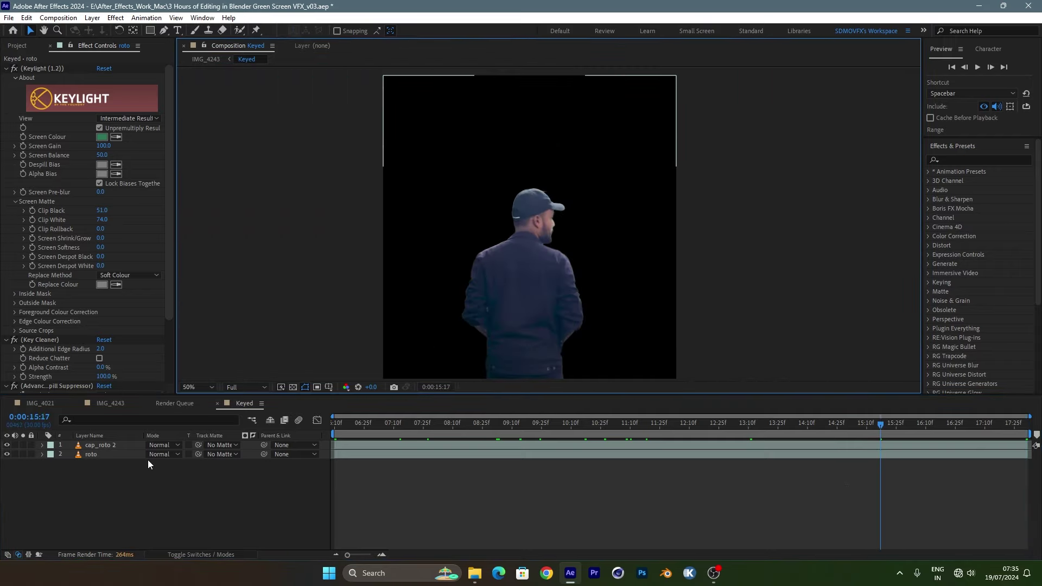
Step: Queue the Keyed comp for rendering with QuickTime Apple ProRes 4444 output
key("ctrl+m")
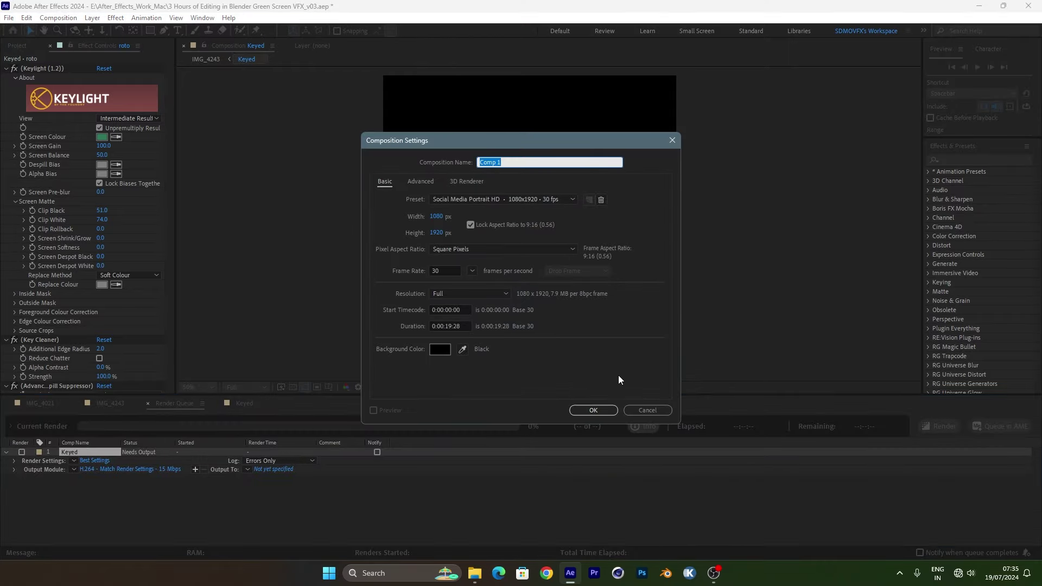
left_click(595, 409)
left_click(177, 469)
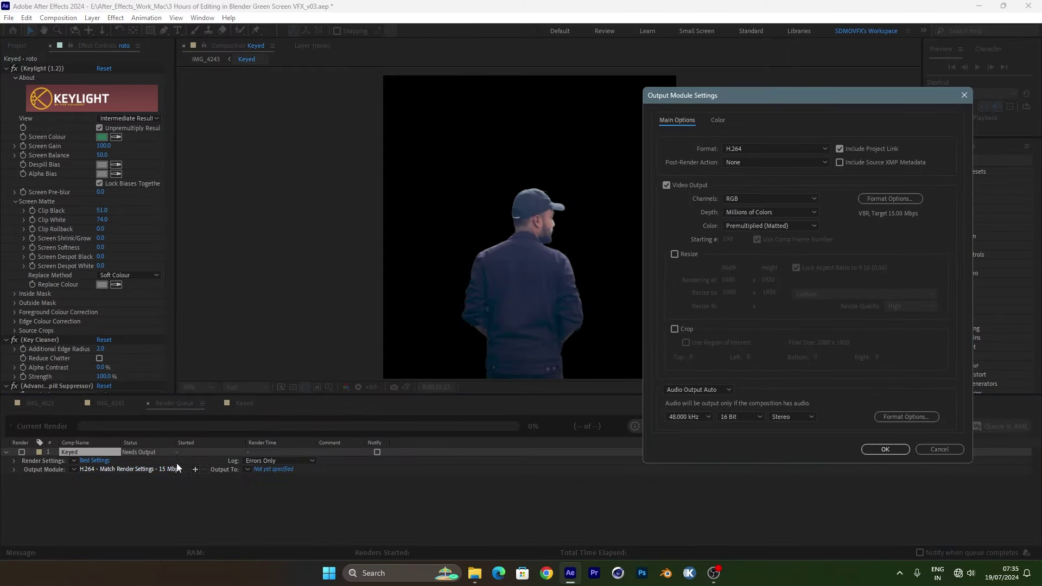
left_click(752, 149)
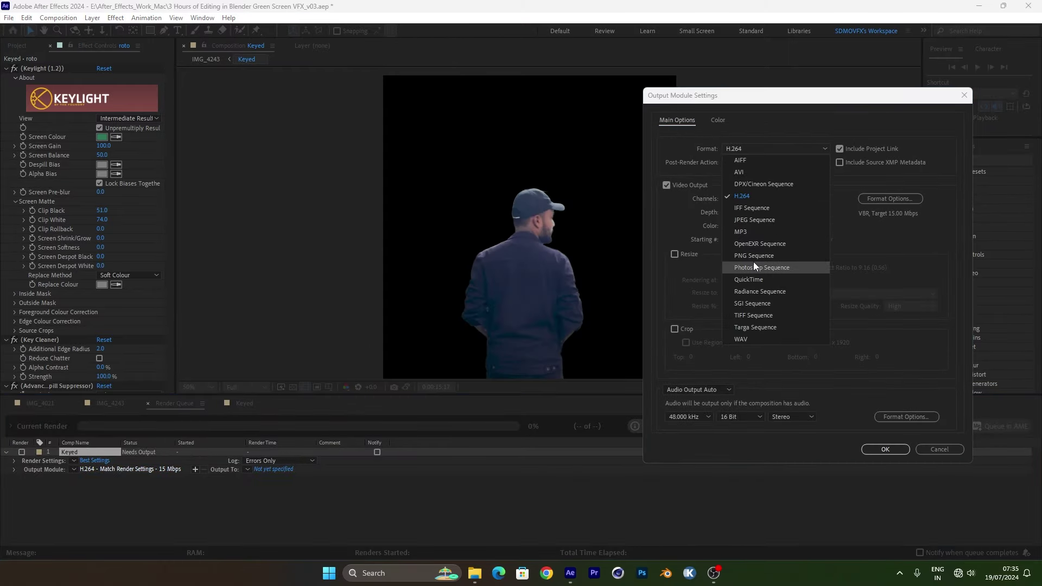
left_click(752, 279)
left_click(878, 199)
left_click(813, 196)
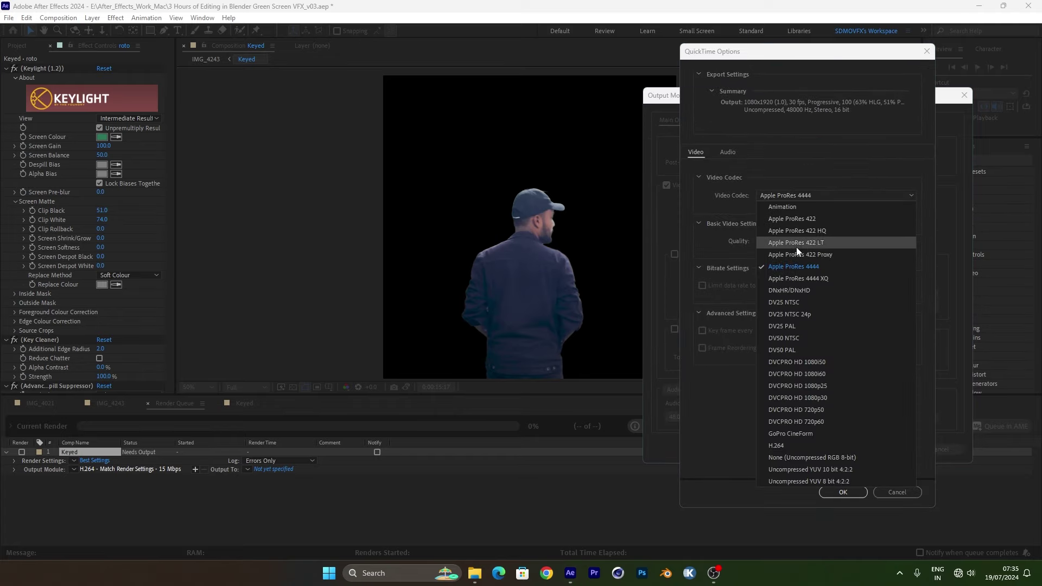
left_click(823, 265)
left_click(901, 491)
Step: Set the output module channels to RGB + Alpha, adjust audio output, and confirm
left_click(760, 198)
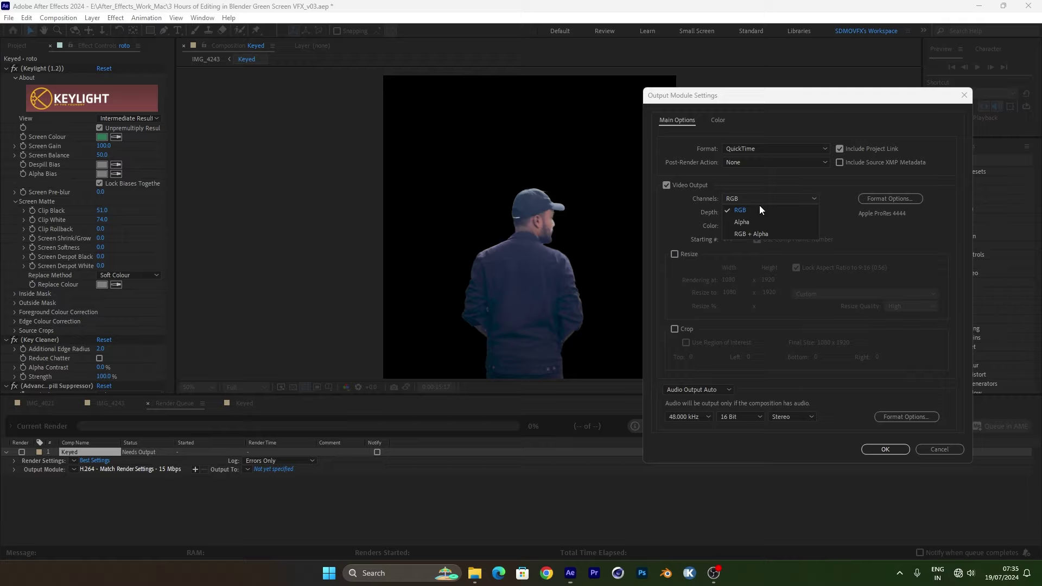
left_click(768, 233)
left_click(706, 390)
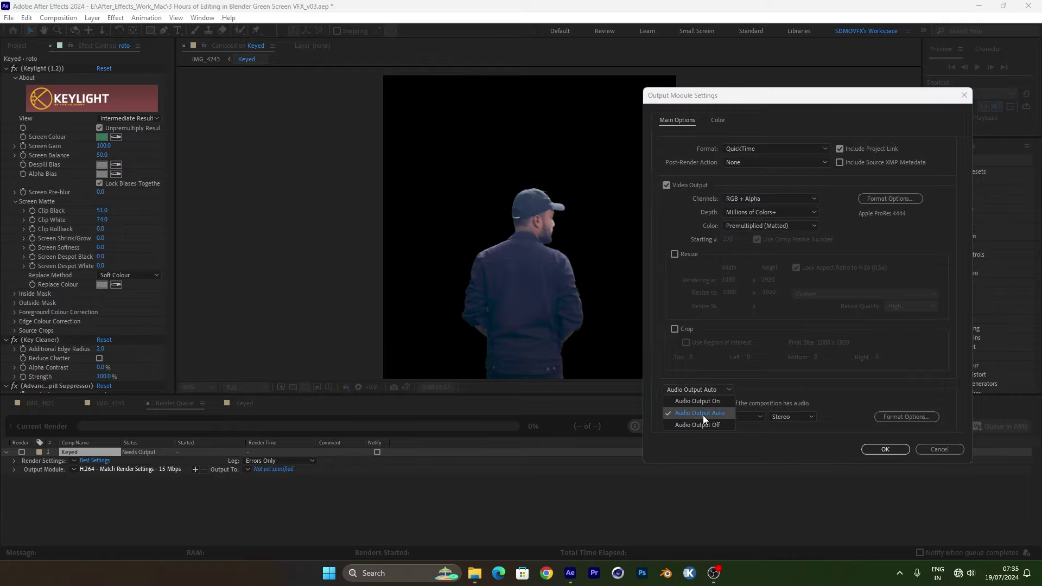
left_click(703, 415)
left_click(936, 449)
Step: Quit After Effects, answering the save prompt, and launch Blender 4.1
left_click(1029, 6)
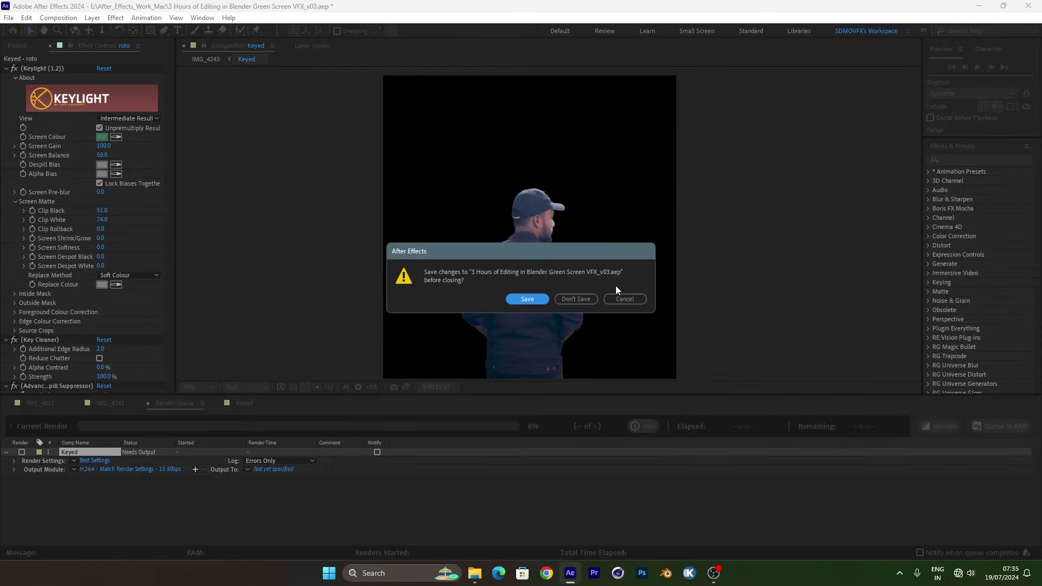
left_click(607, 297)
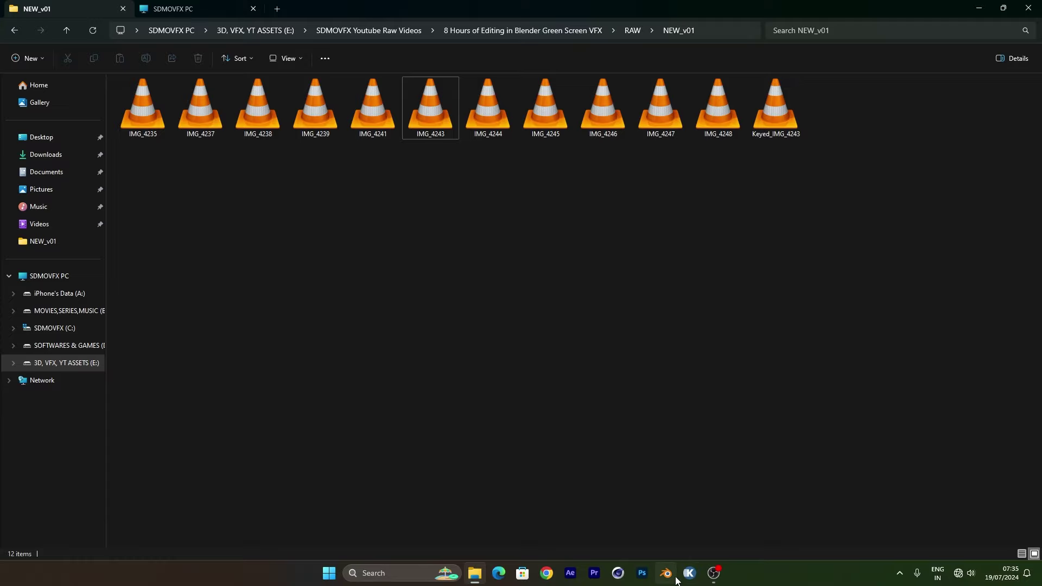
left_click(674, 577)
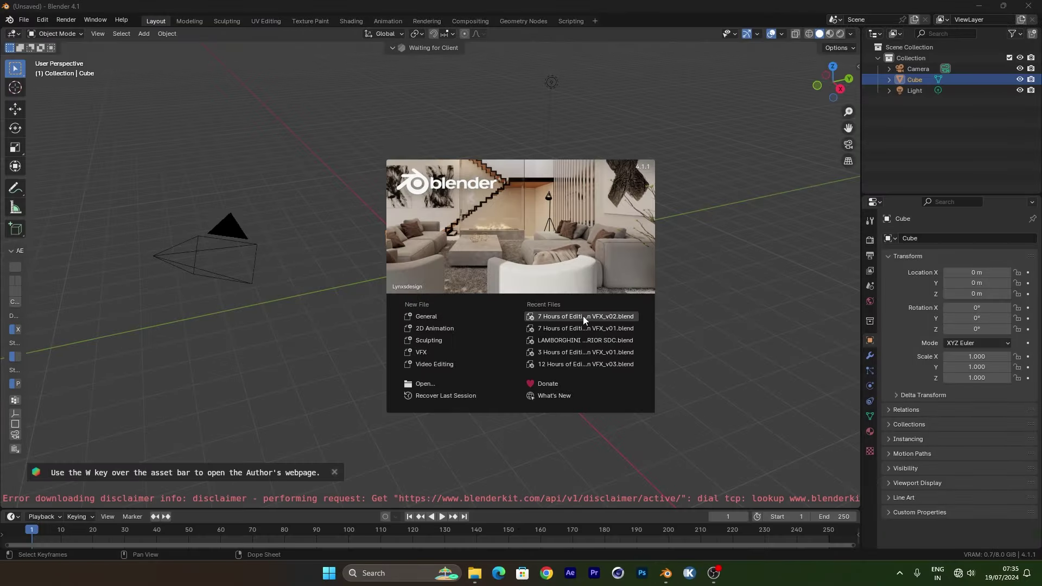
Step: Open the recent 7 Hours of Editing VFX_v02 project and select the photo background plane
left_click(583, 316)
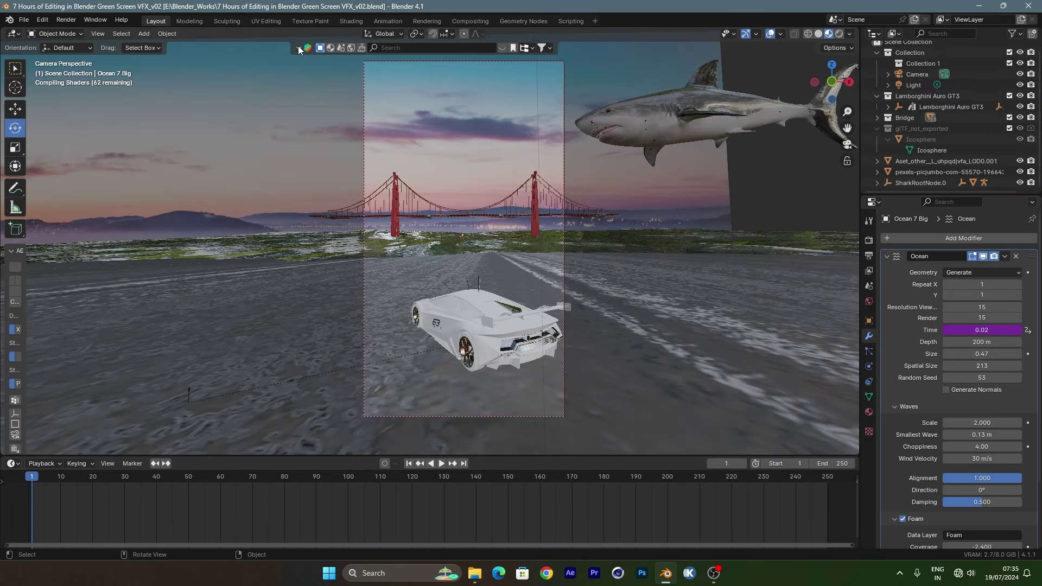
left_click(759, 295)
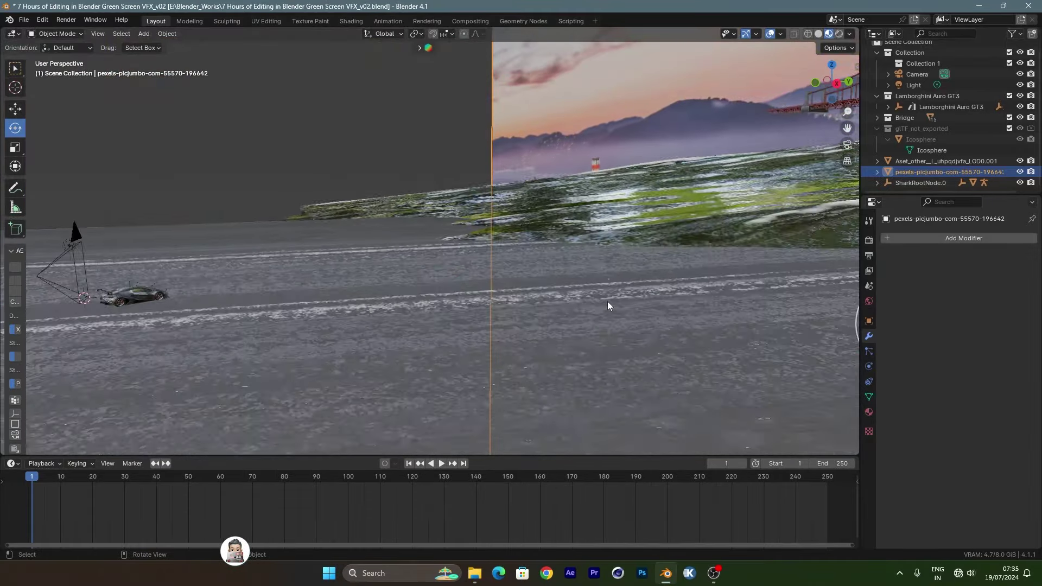
mouse_move(632, 305)
middle_mouse_down()
mouse_move(346, 302)
mouse_move(422, 332)
middle_mouse_up()
key("g")
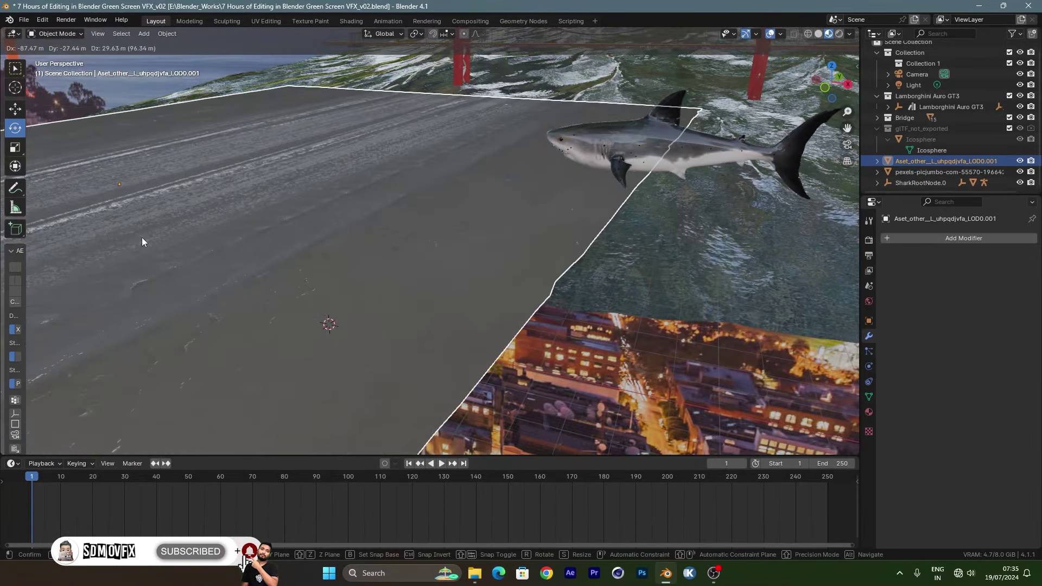
right_click(142, 241)
Step: Orbit and zoom around the shark, looking over the road toward the bridge and city
mouse_move(489, 339)
middle_mouse_down()
mouse_move(402, 324)
mouse_move(438, 288)
mouse_move(476, 292)
mouse_move(504, 347)
middle_mouse_up()
middle_click_drag(391, 301, 575, 226)
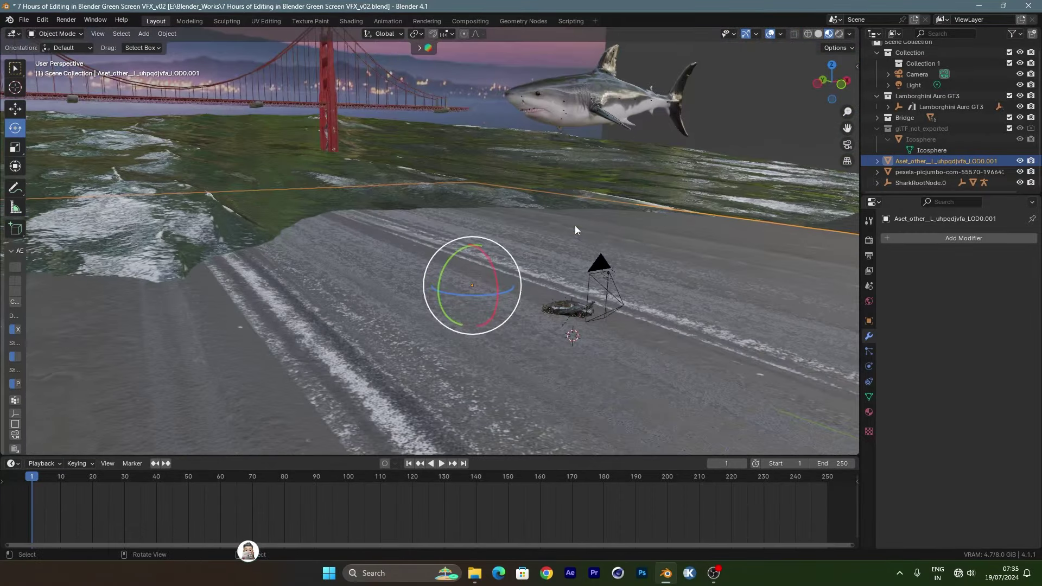
mouse_move(588, 119)
middle_mouse_down()
mouse_move(508, 237)
mouse_move(513, 154)
mouse_move(576, 182)
middle_mouse_up()
left_click(514, 154)
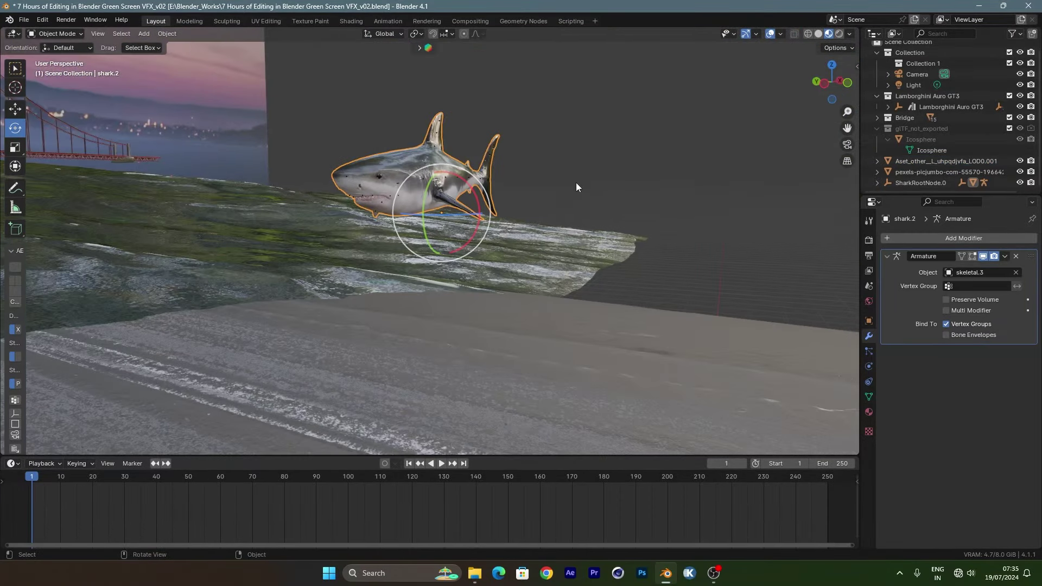
mouse_move(437, 166)
middle_mouse_down()
mouse_move(459, 158)
mouse_move(467, 358)
mouse_move(530, 287)
mouse_move(310, 284)
middle_mouse_up()
left_click(490, 159)
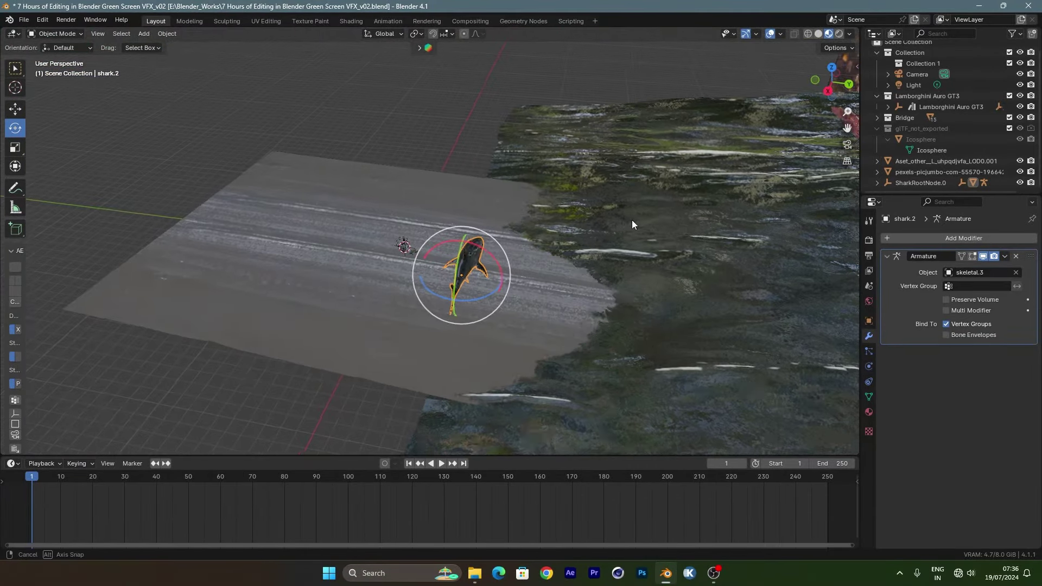
middle_click_drag(632, 220, 389, 298)
mouse_move(477, 326)
middle_mouse_down()
mouse_move(564, 240)
mouse_move(461, 311)
mouse_move(480, 348)
middle_mouse_up()
scroll(505, 304, "down", 5)
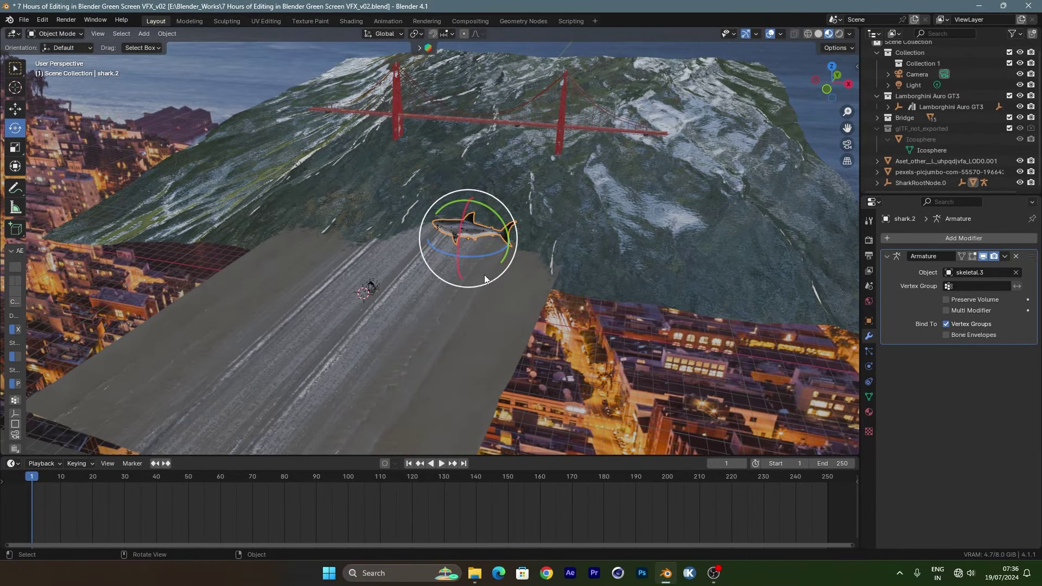
Step: Select Ocean 7 Big and append it with the Water Pond material from the Ocean add-on panel
left_click(626, 224)
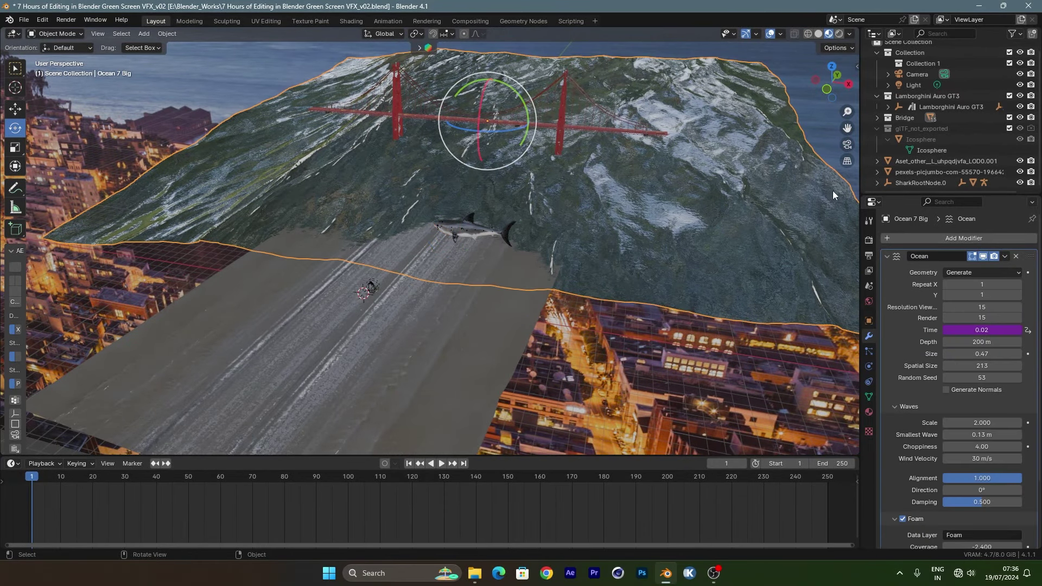
left_click(858, 66)
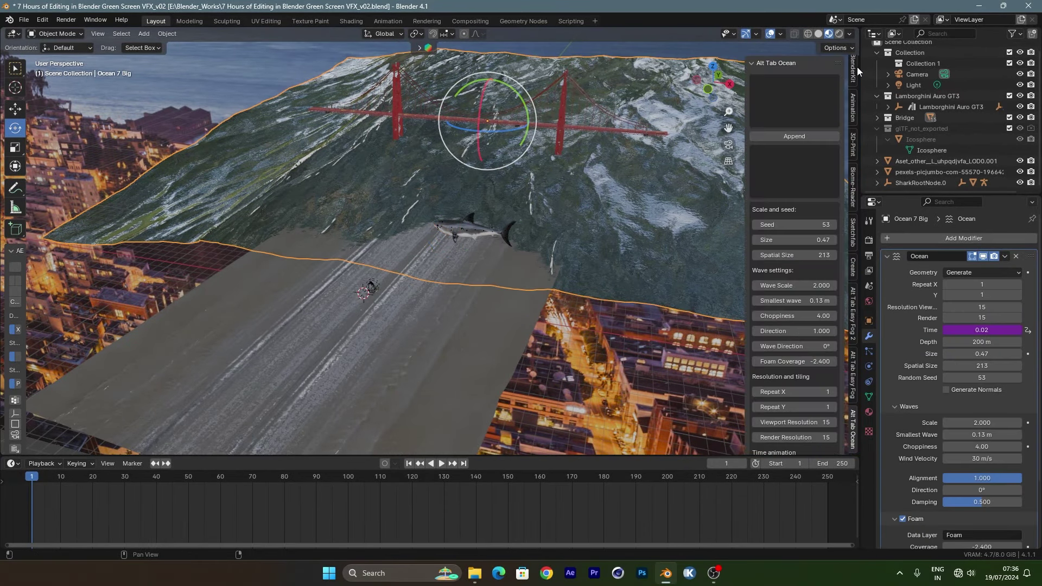
left_click(853, 386)
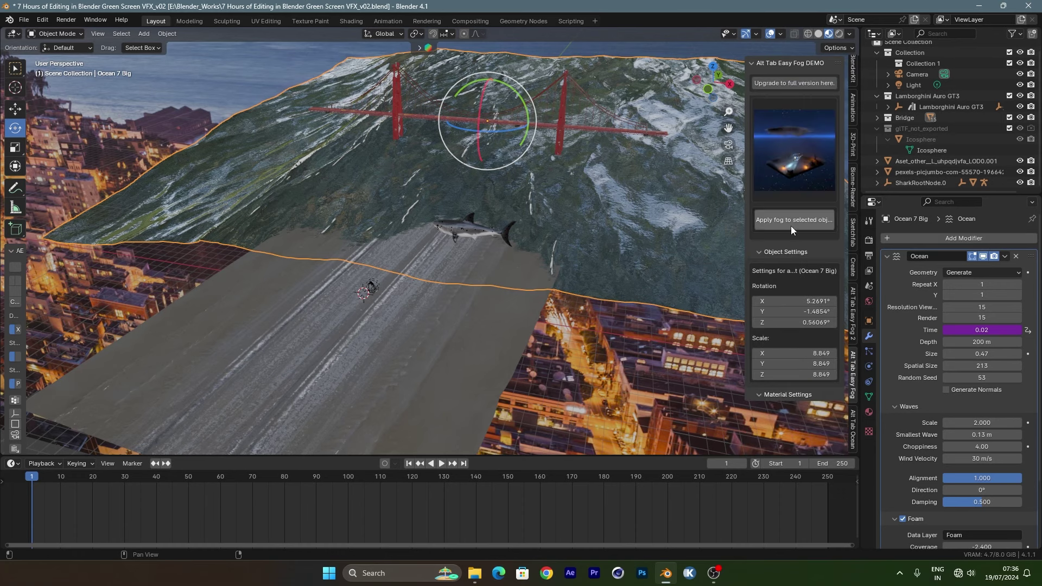
left_click(857, 329)
left_click(854, 439)
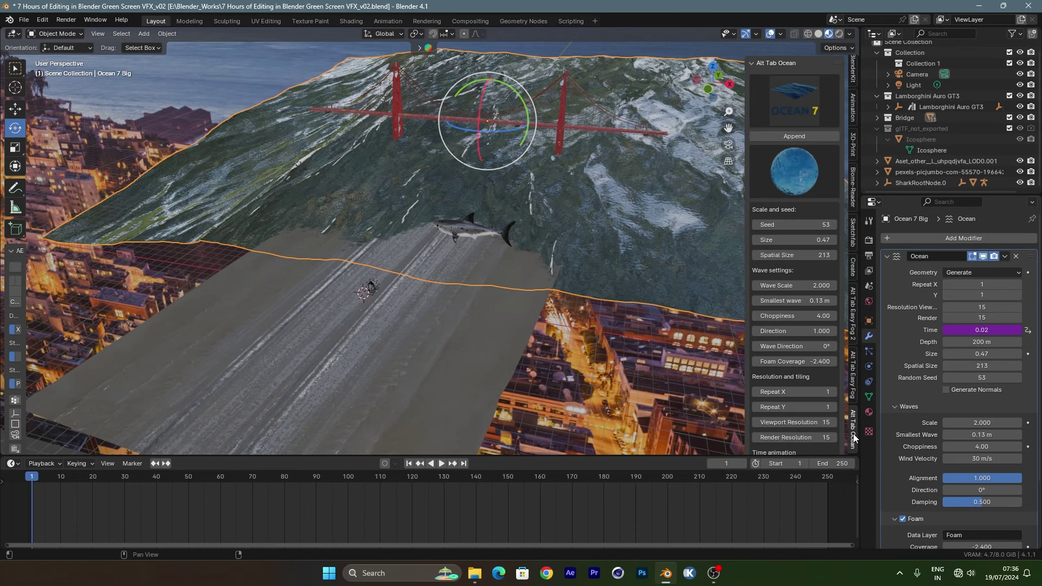
left_click(796, 158)
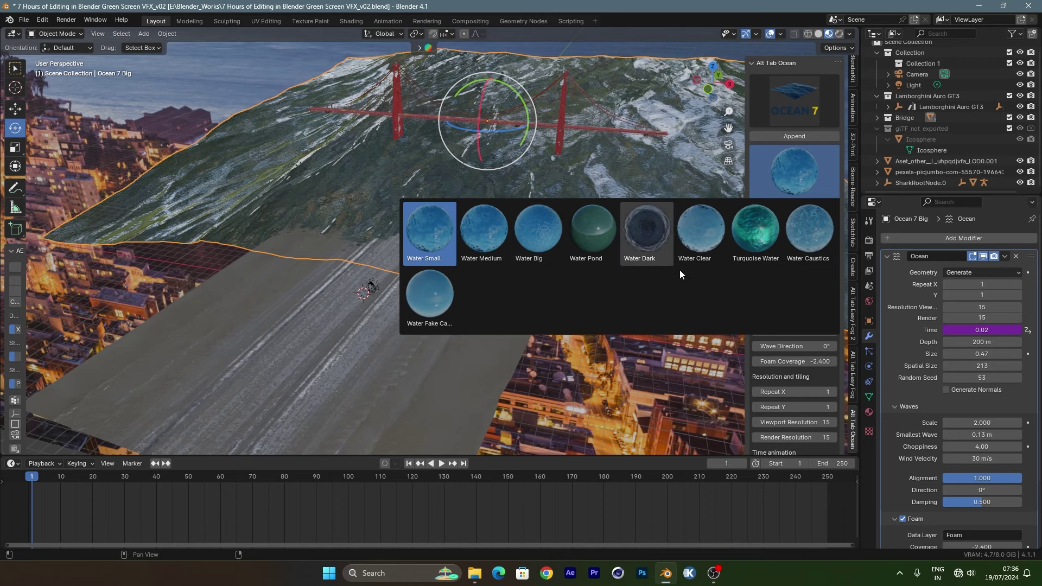
left_click(589, 222)
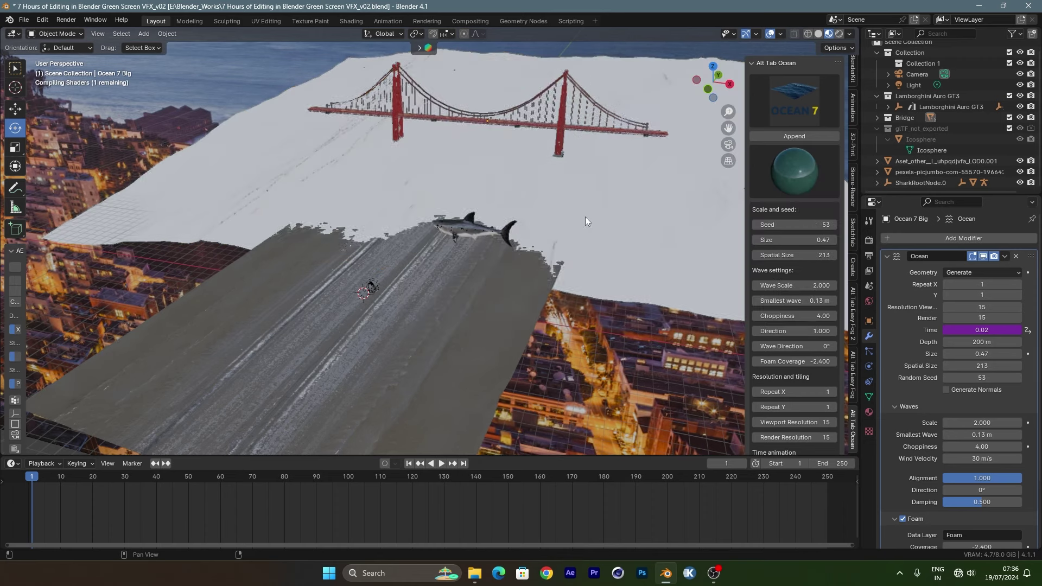
scroll(569, 194, "down", 3)
scroll(569, 194, "up", 2)
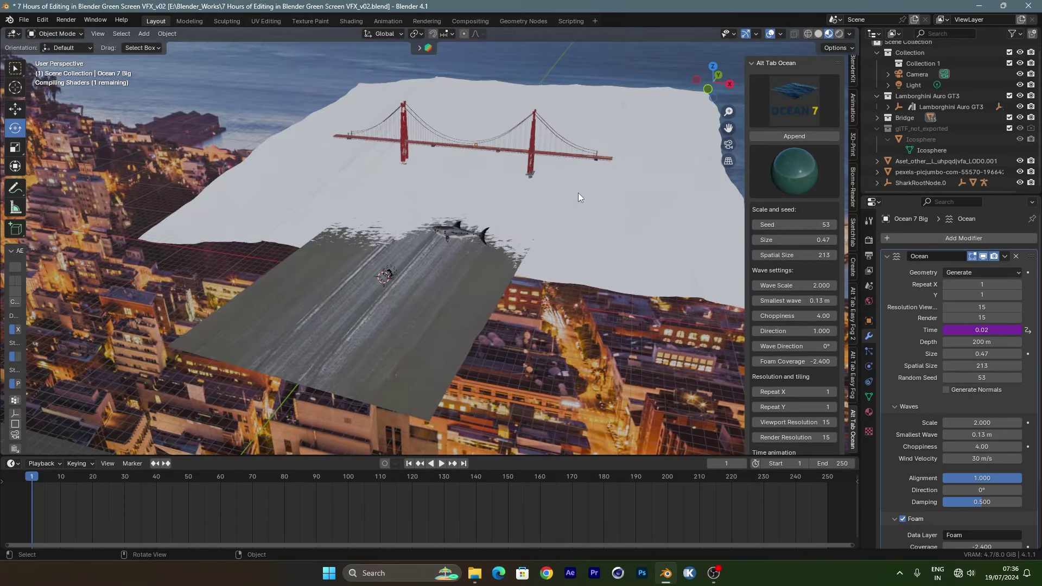
left_click(793, 137)
scroll(548, 164, "up", 2)
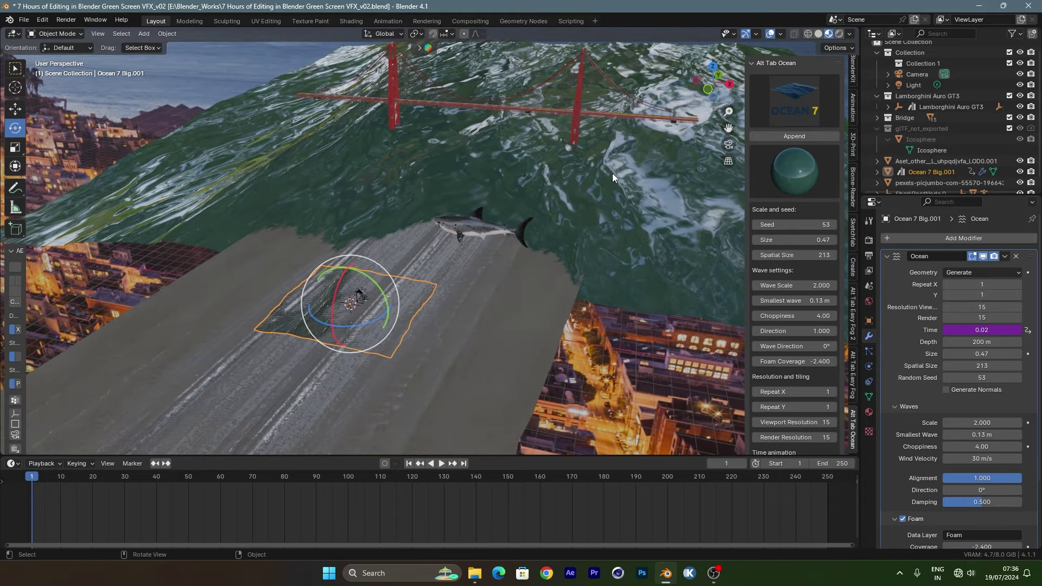
Step: Play and stop the animation so it rests at frame 4, ocean time 0.08
mouse_move(612, 173)
middle_mouse_down("shift")
mouse_move(451, 284)
mouse_move(427, 279)
middle_mouse_up("shift")
key("space")
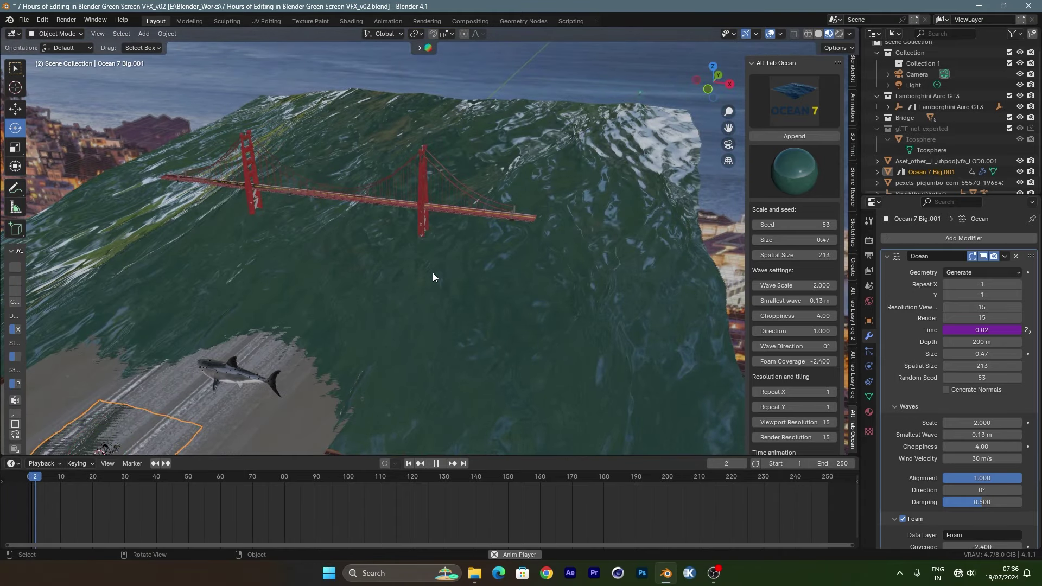
key("space")
mouse_move(436, 330)
middle_mouse_down()
mouse_move(470, 304)
mouse_move(409, 236)
mouse_move(460, 292)
mouse_move(386, 282)
middle_mouse_up()
Step: Check the ocean and bridge in Rendered shading, toggling the camera view on and off
key("z")
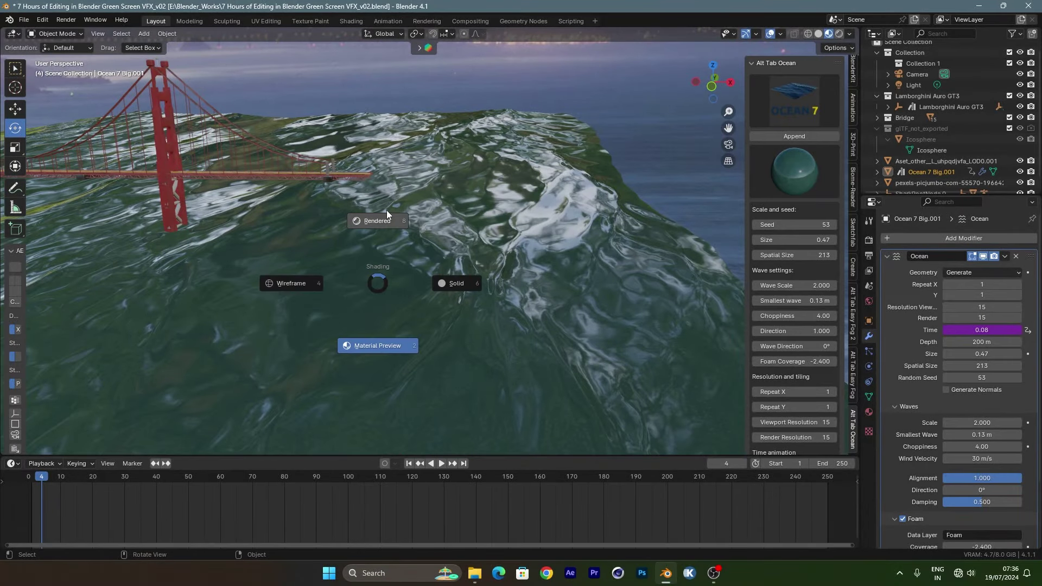
left_click(335, 213)
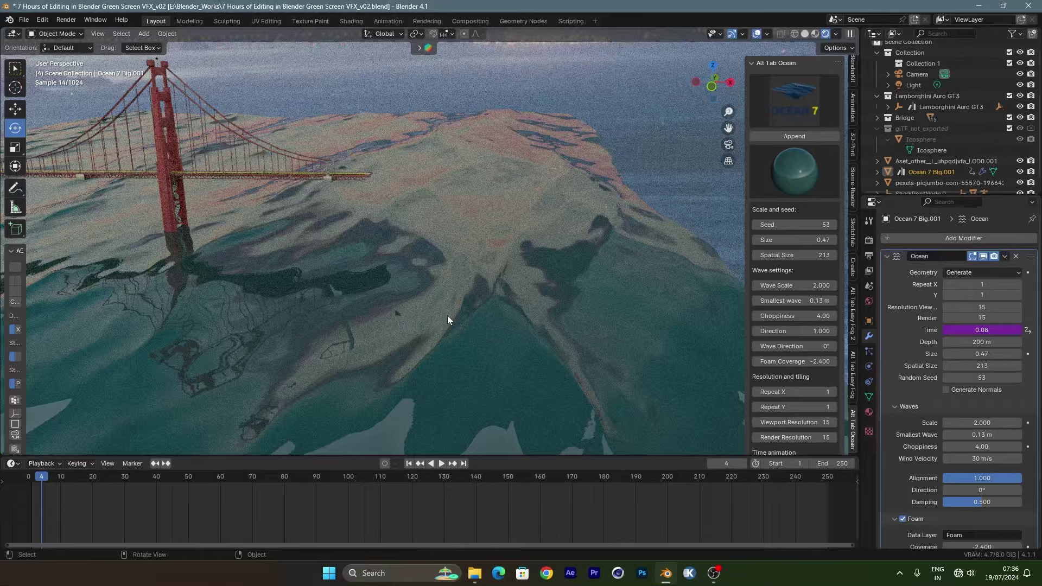
mouse_move(447, 314)
middle_mouse_down()
mouse_move(373, 327)
mouse_move(321, 301)
middle_mouse_up()
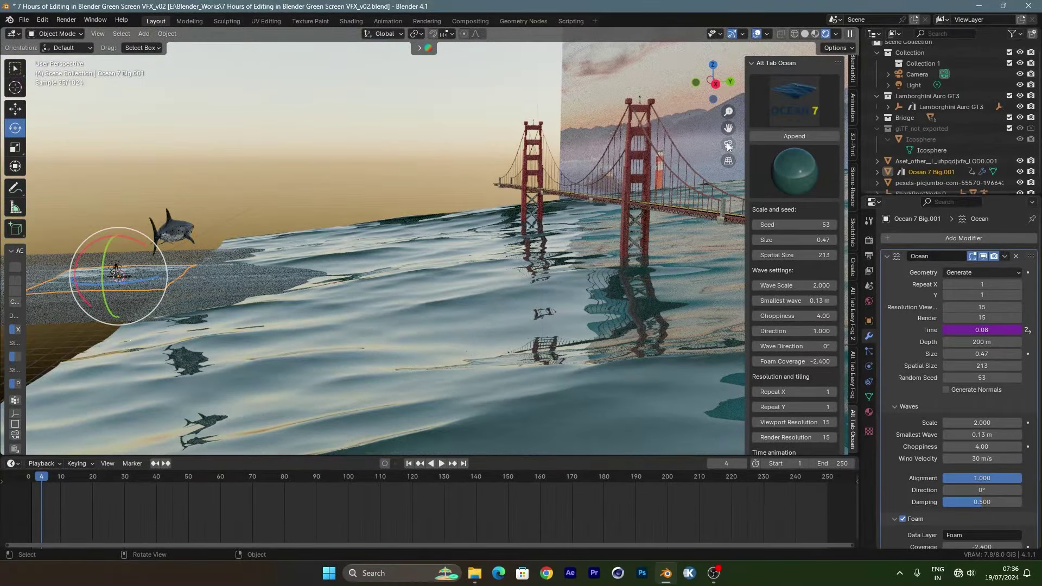
left_click(728, 146)
left_click(729, 145)
scroll(617, 176, "up", 3)
Step: Return to Material Preview shading and orbit around the bridge and ocean plane
key("z")
left_click(618, 235)
middle_click_drag(626, 233, 607, 217)
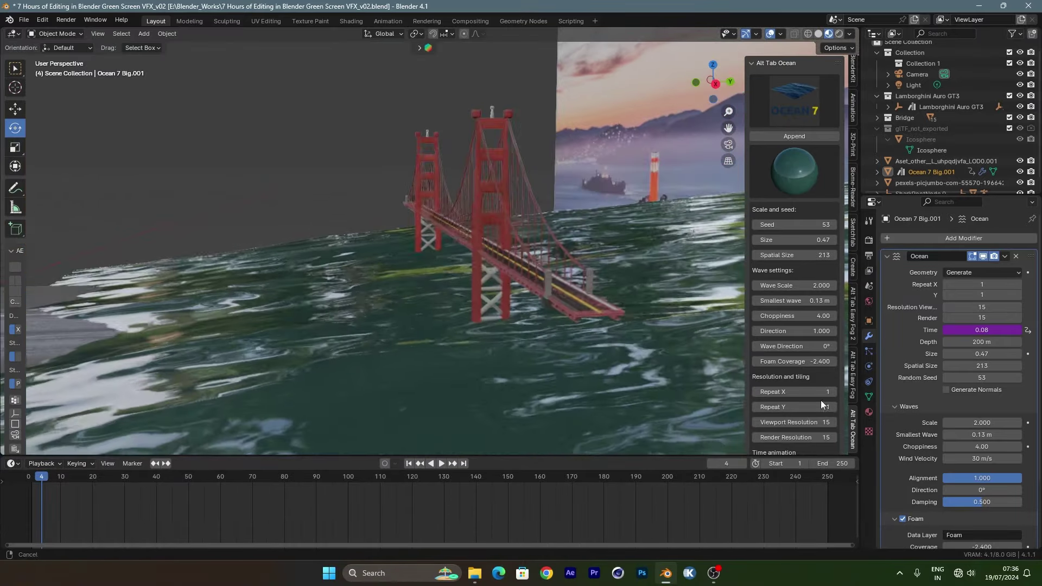
left_click(522, 173)
middle_click_drag(522, 172, 584, 190)
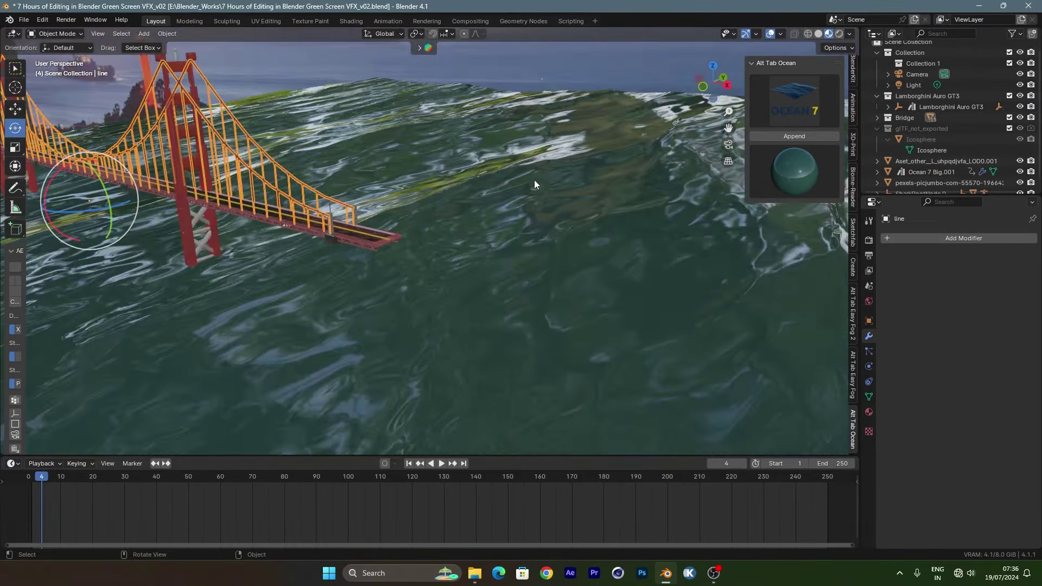
scroll(534, 184, "down", 5)
mouse_move(497, 184)
middle_mouse_down()
mouse_move(365, 207)
mouse_move(350, 220)
middle_mouse_up()
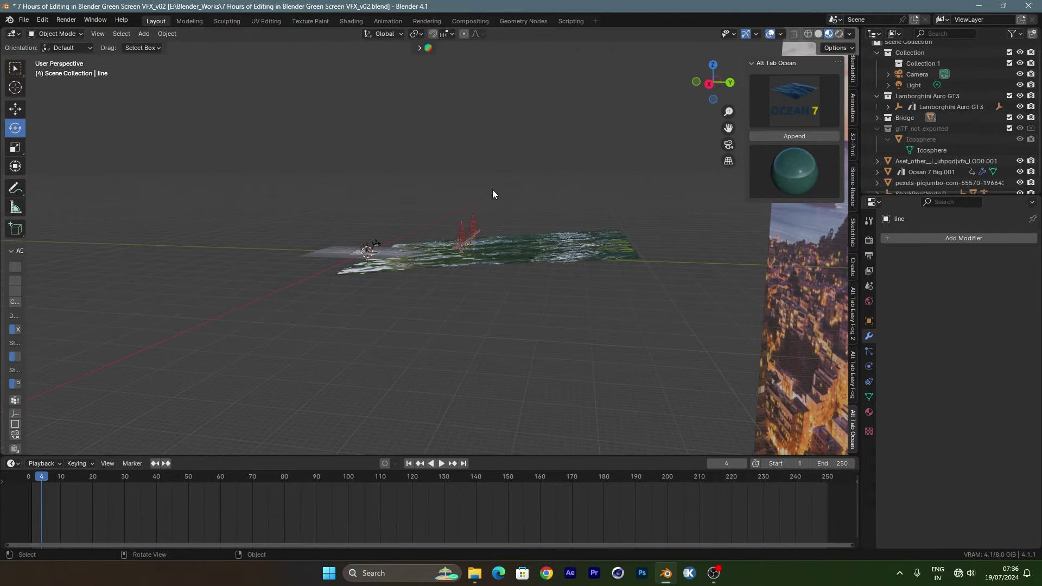
scroll(493, 194, "up", 5)
mouse_move(513, 237)
middle_mouse_down()
mouse_move(597, 264)
mouse_move(467, 207)
mouse_move(585, 272)
mouse_move(563, 215)
mouse_move(500, 267)
mouse_move(1, 136)
middle_mouse_up()
scroll(597, 264, "up", 2)
scroll(472, 205, "down", 3)
Step: Move the pexels photo backdrop plane along its Y axis with the Move tool
left_click(585, 236)
left_click(12, 110)
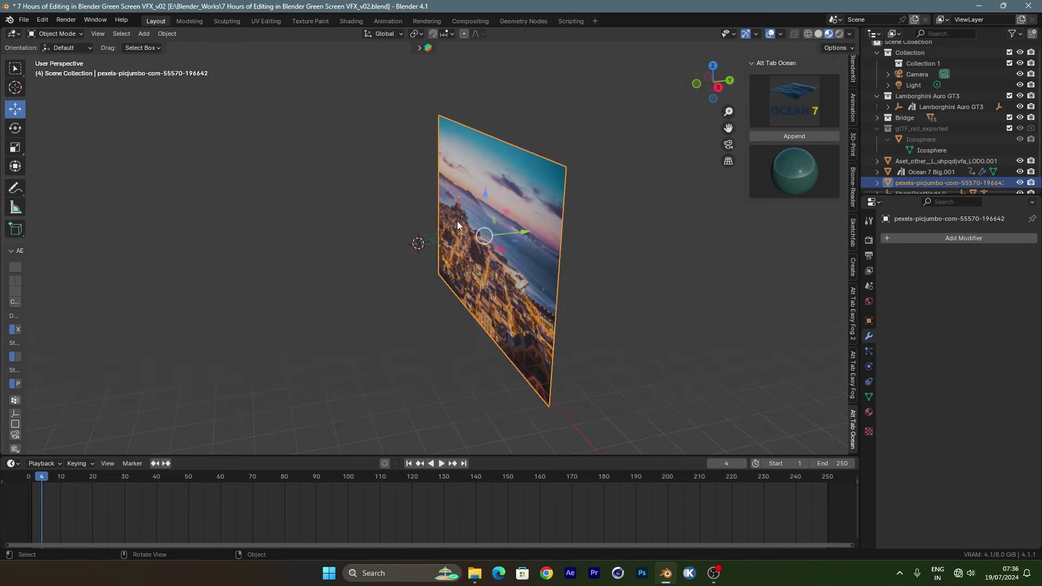
left_click_drag(528, 229, 812, 178)
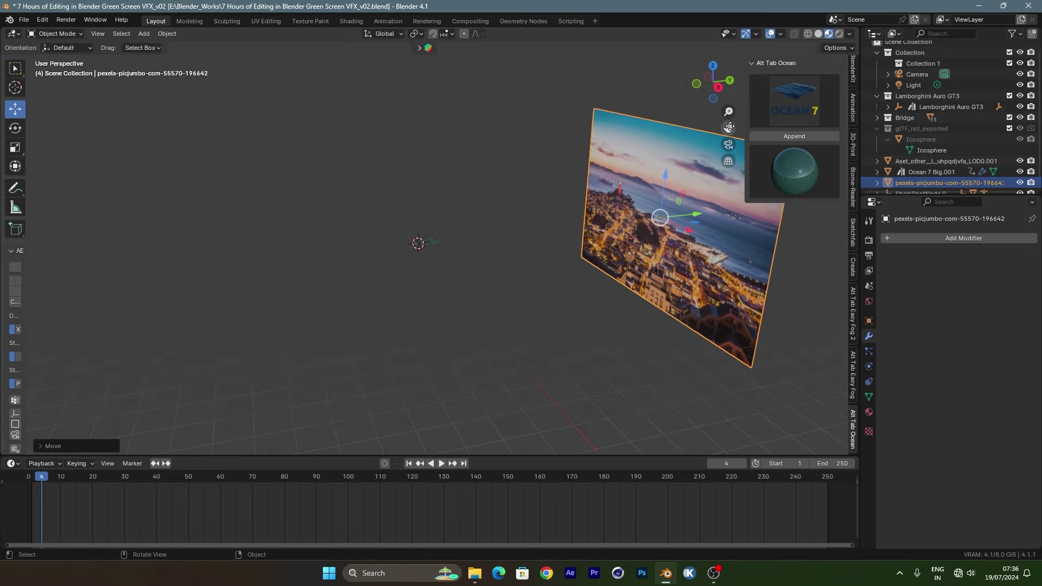
key("n")
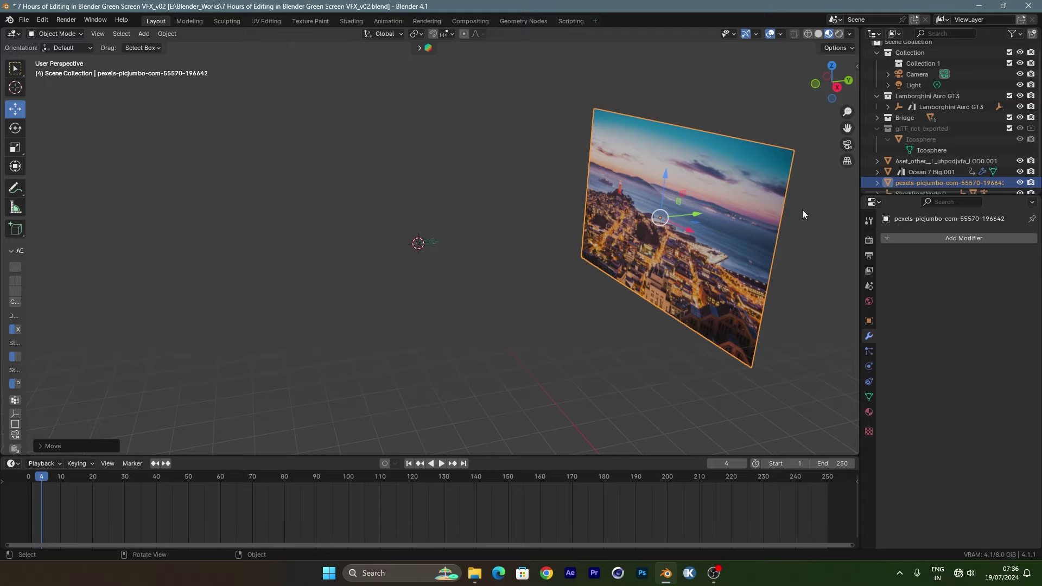
Step: Scale the backdrop up in camera view so it fills the frame behind the bridge
left_click(848, 144)
key("s")
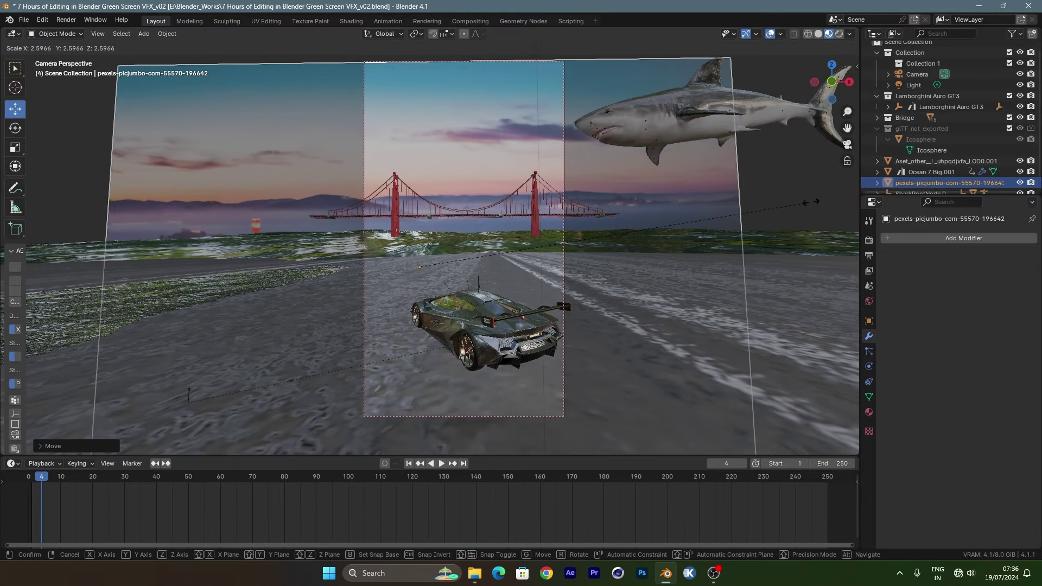
left_click(100, 175)
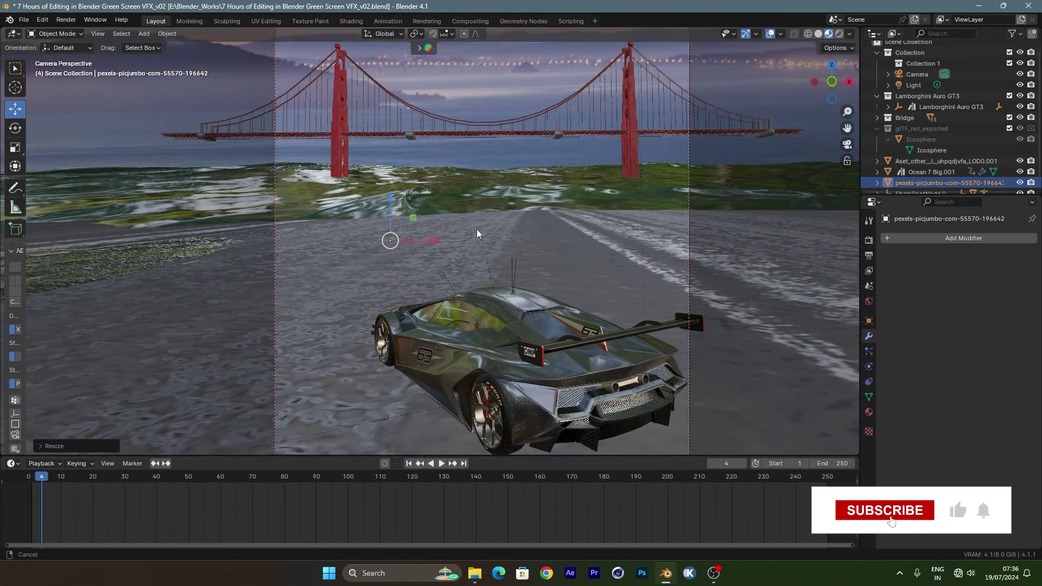
scroll(467, 151, "down", 1)
scroll(429, 119, "down", 1)
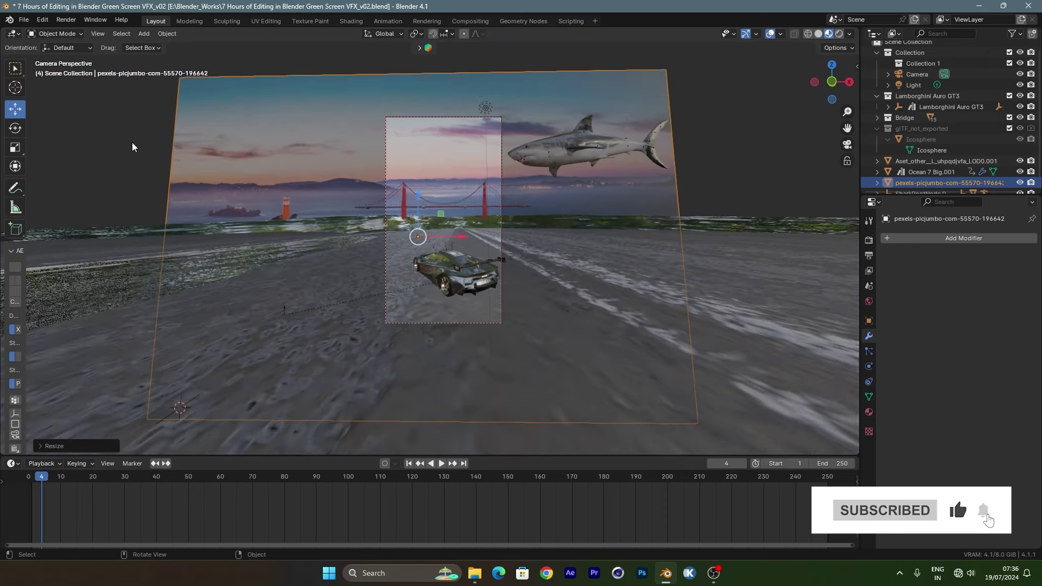
scroll(427, 152, "down", 1)
scroll(494, 181, "up", 4)
Step: Start File > Import > Images as Planes and browse to the NEW_v01 clips folder
left_click(380, 267)
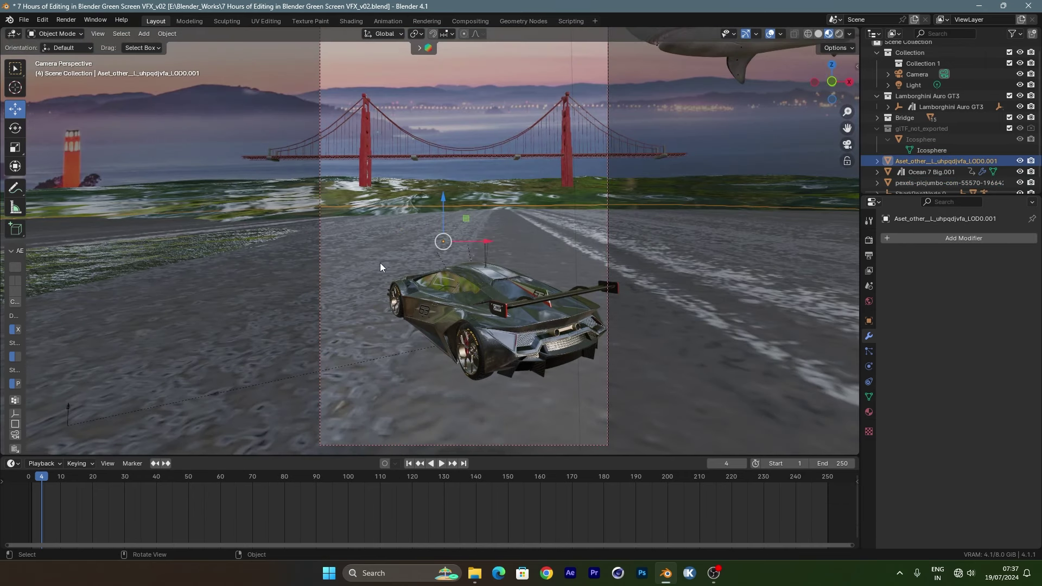
left_click(480, 305)
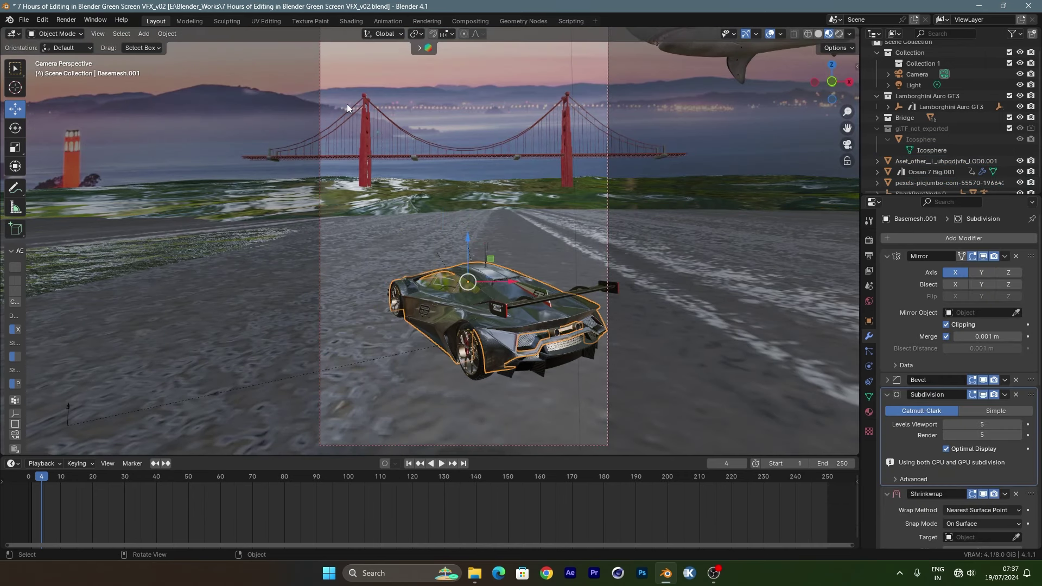
left_click(422, 49)
left_click(300, 49)
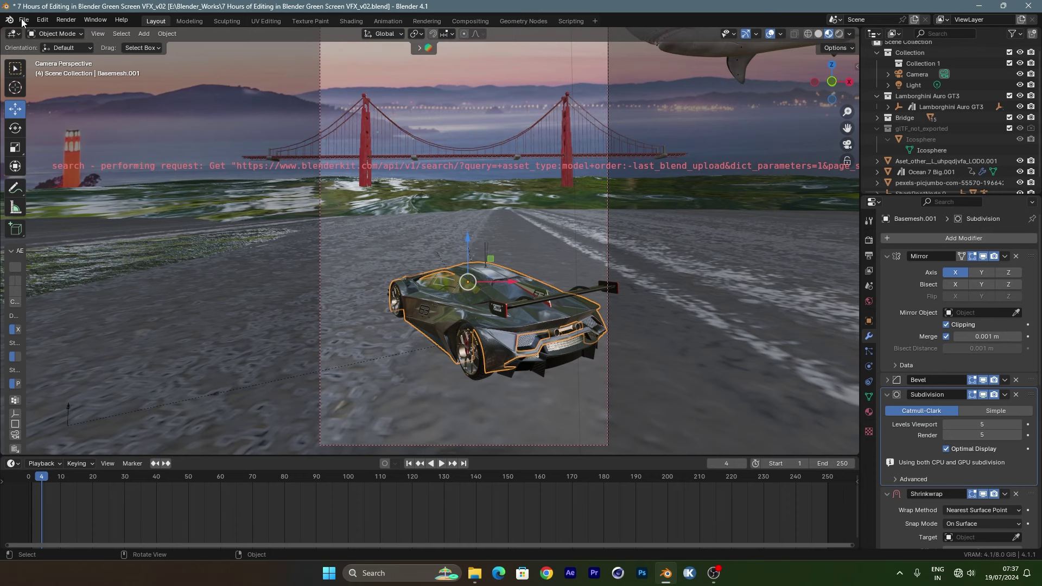
left_click(27, 21)
mouse_move(42, 174)
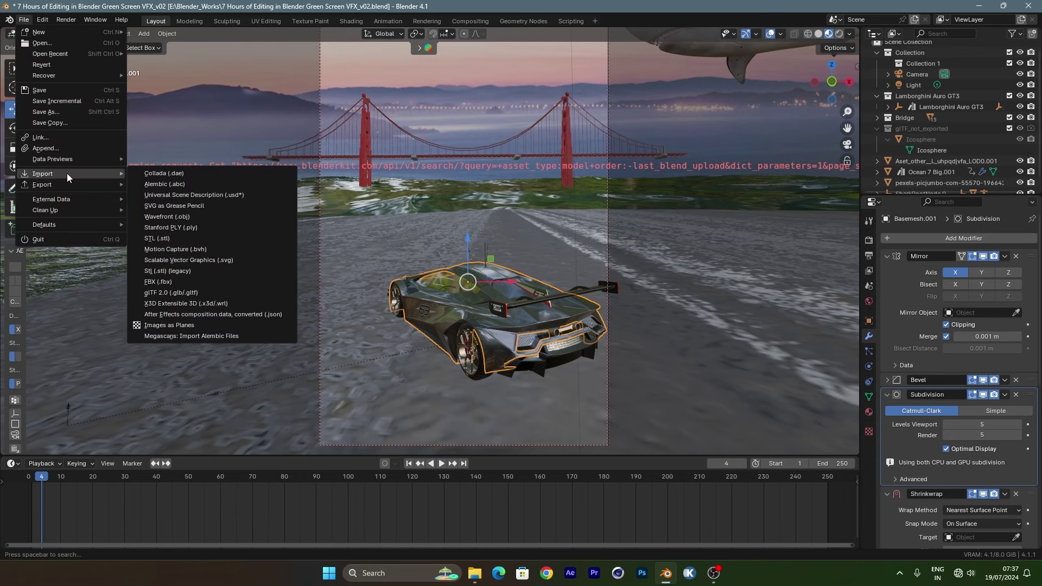
left_click(189, 328)
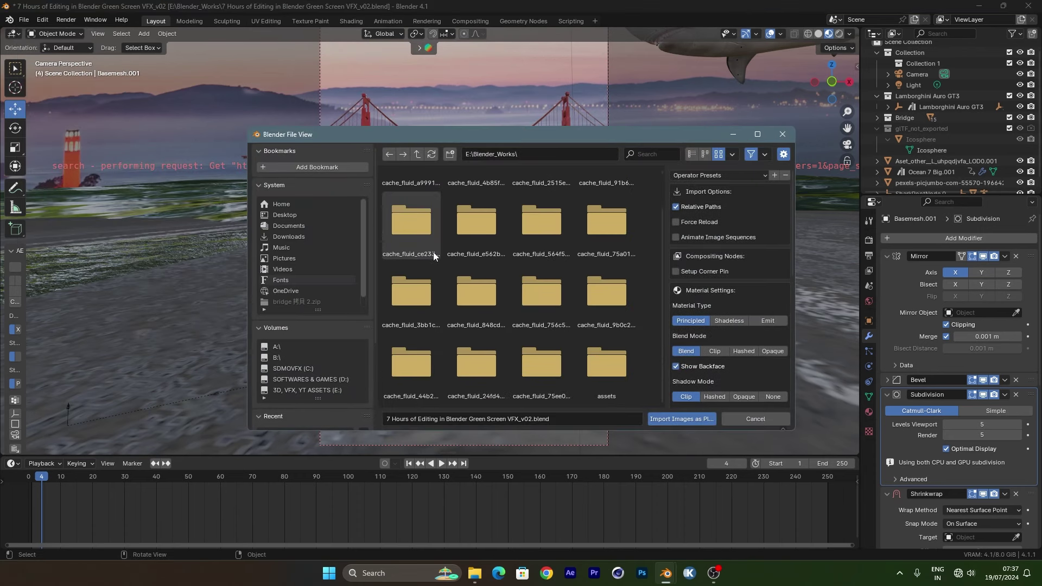
left_click(296, 302)
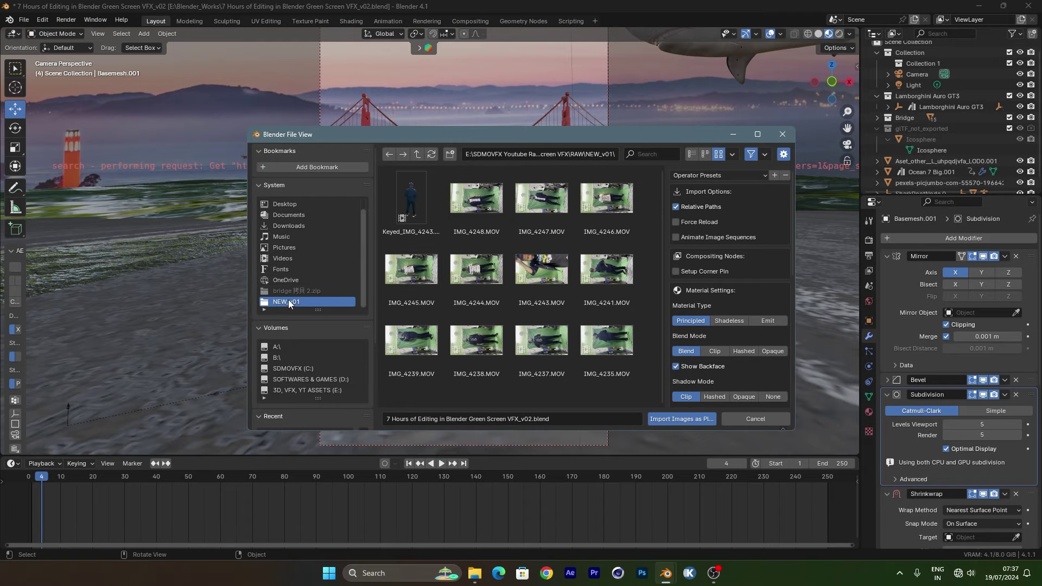
Step: Import Keyed_IMG_4243 as an image plane and return to camera view
double_click(402, 195)
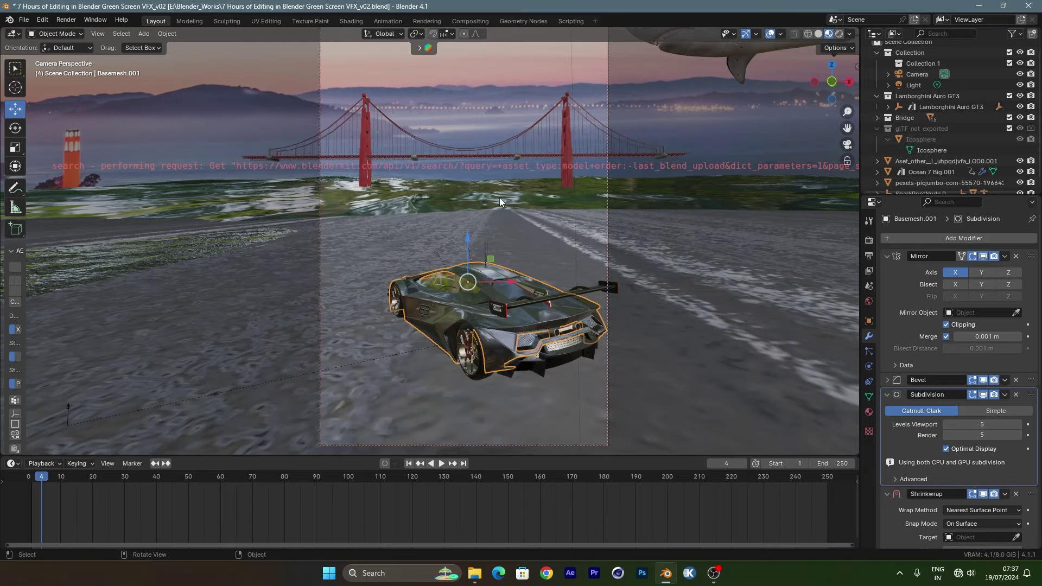
mouse_move(535, 269)
middle_mouse_down()
mouse_move(493, 294)
mouse_move(746, 151)
middle_mouse_up()
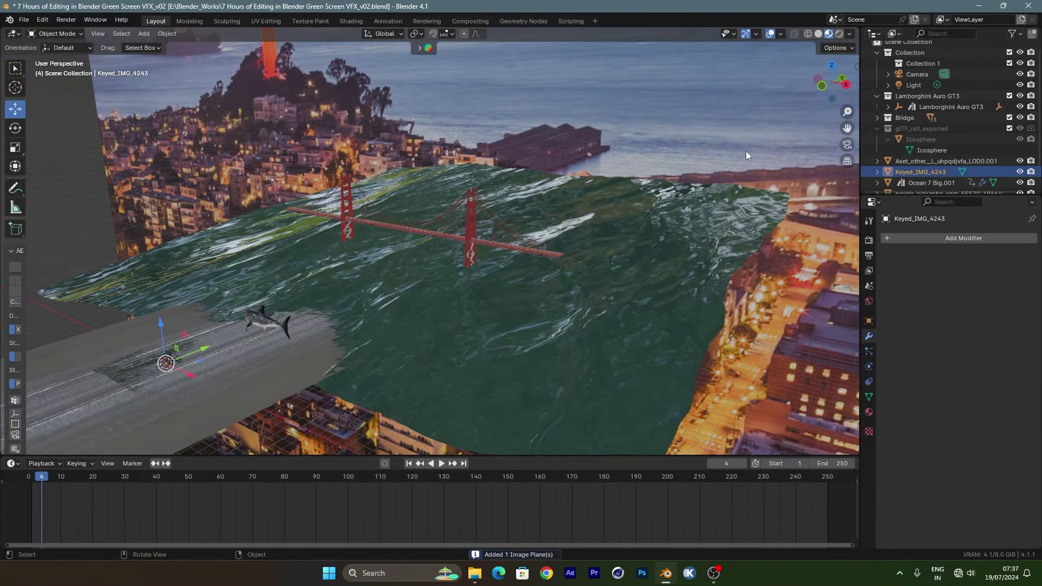
left_click(848, 147)
scroll(521, 268, "down", 2)
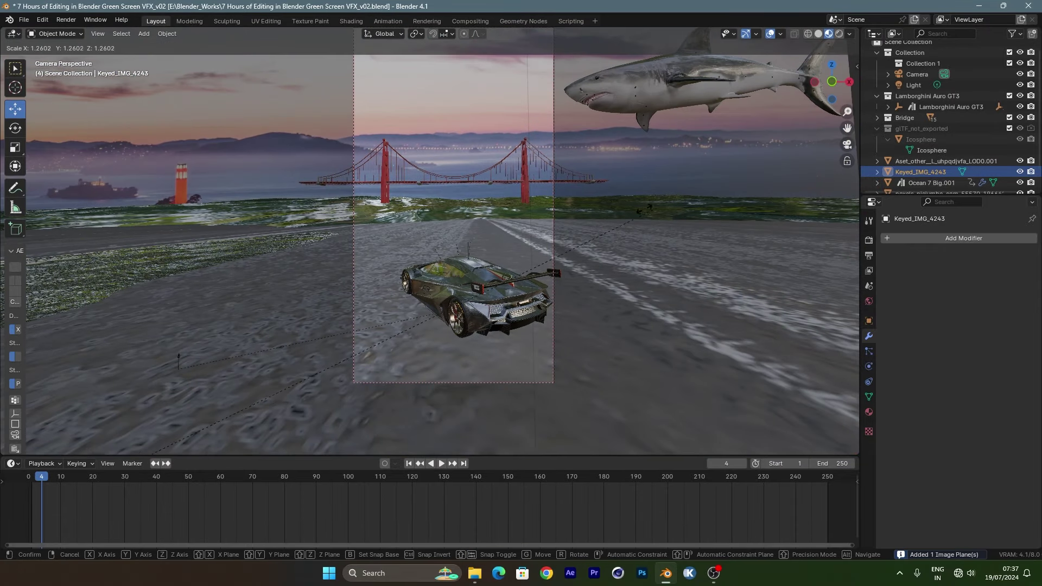
scroll(402, 304, "down", 3)
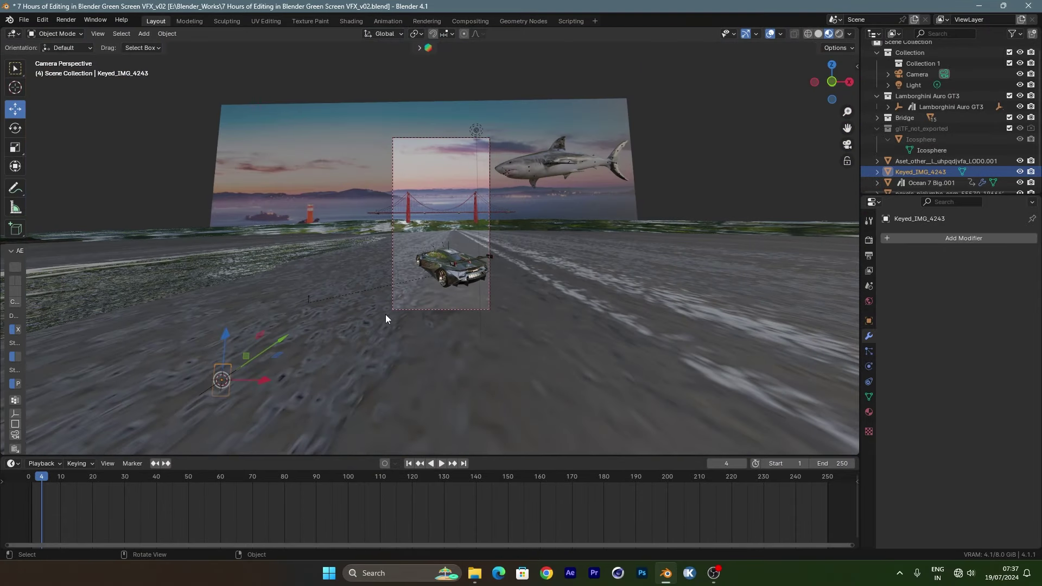
Step: Move the keyed man plane next to the car and scale it up
key("g")
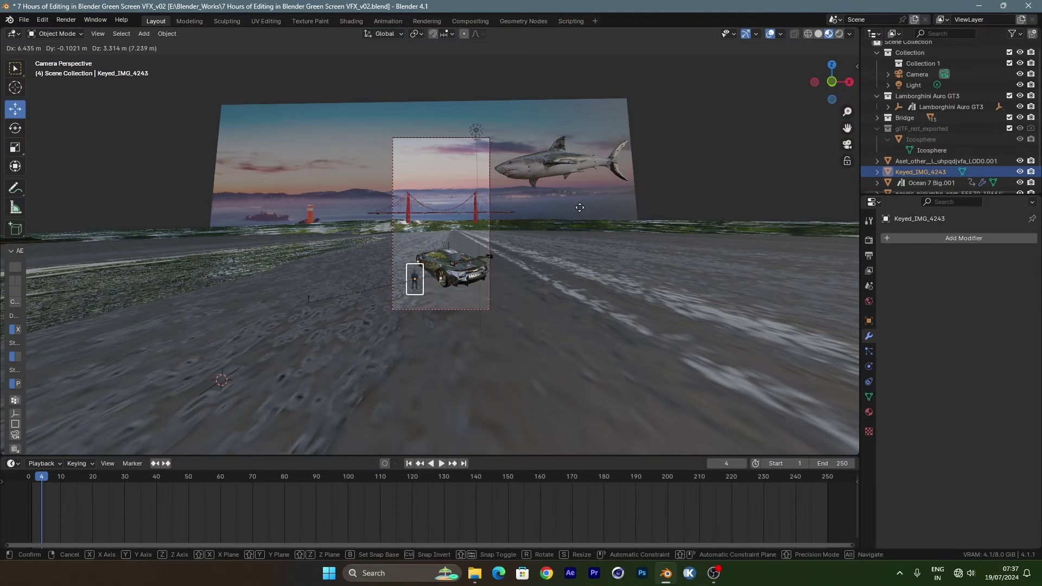
left_click(443, 271)
key("s")
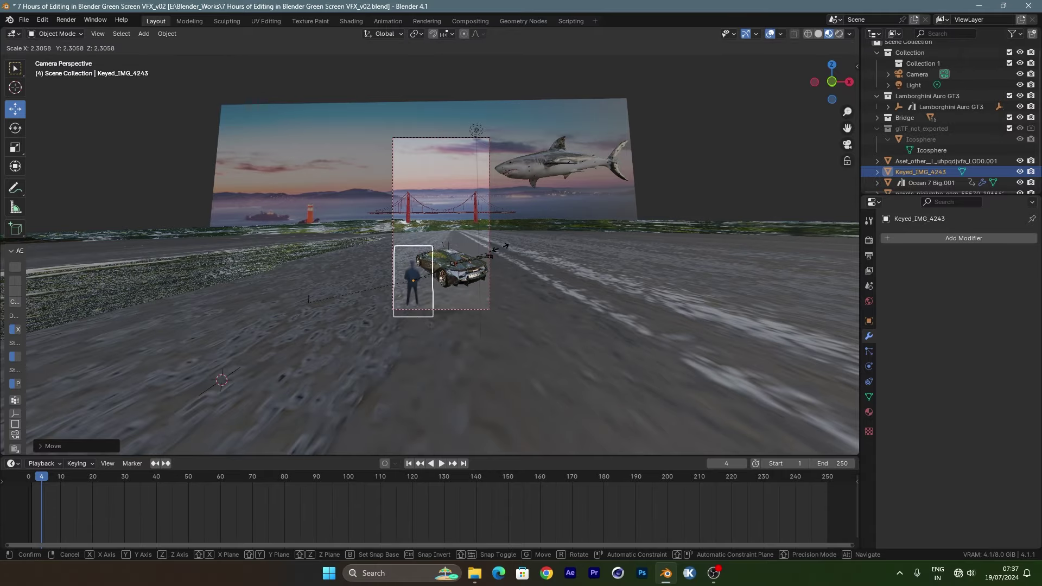
left_click(461, 267)
scroll(462, 272, "up", 5)
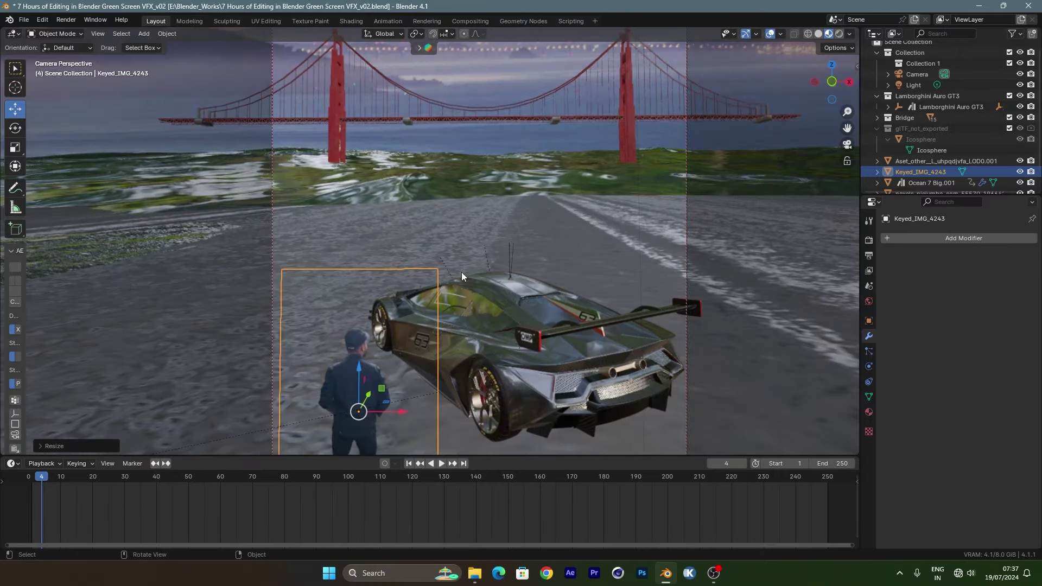
scroll(346, 362, "down", 3)
scroll(377, 335, "down", 1)
key("g")
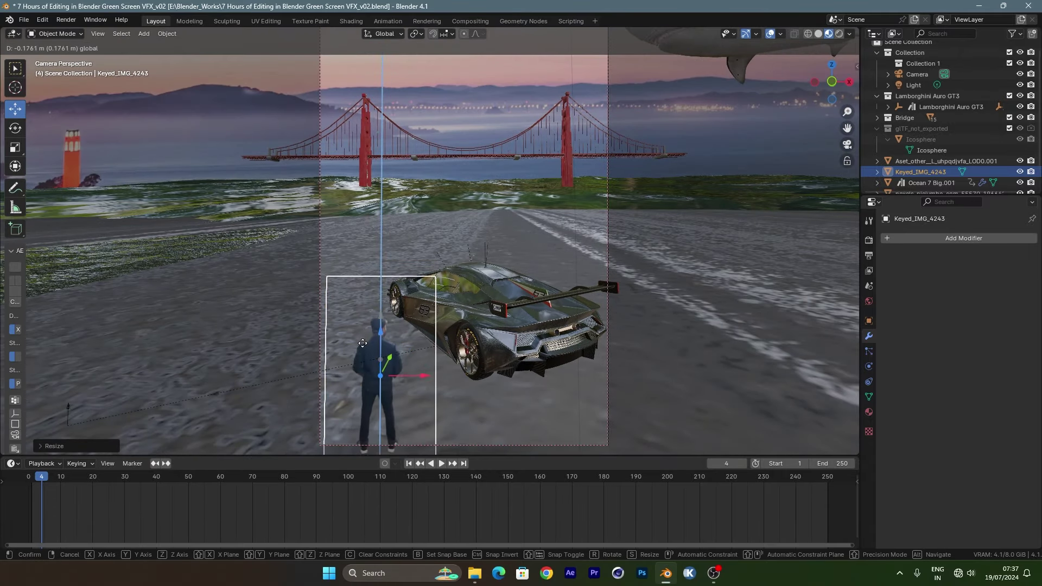
left_click(372, 301)
scroll(424, 321, "down", 3)
Step: Enlarge the man plane further and slide it along Y toward the car
mouse_move(448, 327)
middle_mouse_down()
mouse_move(330, 366)
mouse_move(508, 242)
mouse_move(301, 246)
mouse_move(288, 261)
mouse_move(348, 304)
mouse_move(603, 279)
mouse_move(415, 249)
mouse_move(307, 270)
mouse_move(409, 249)
mouse_move(373, 276)
mouse_move(447, 207)
middle_mouse_up()
scroll(448, 207, "down", 3)
scroll(449, 205, "up", 2)
key("s")
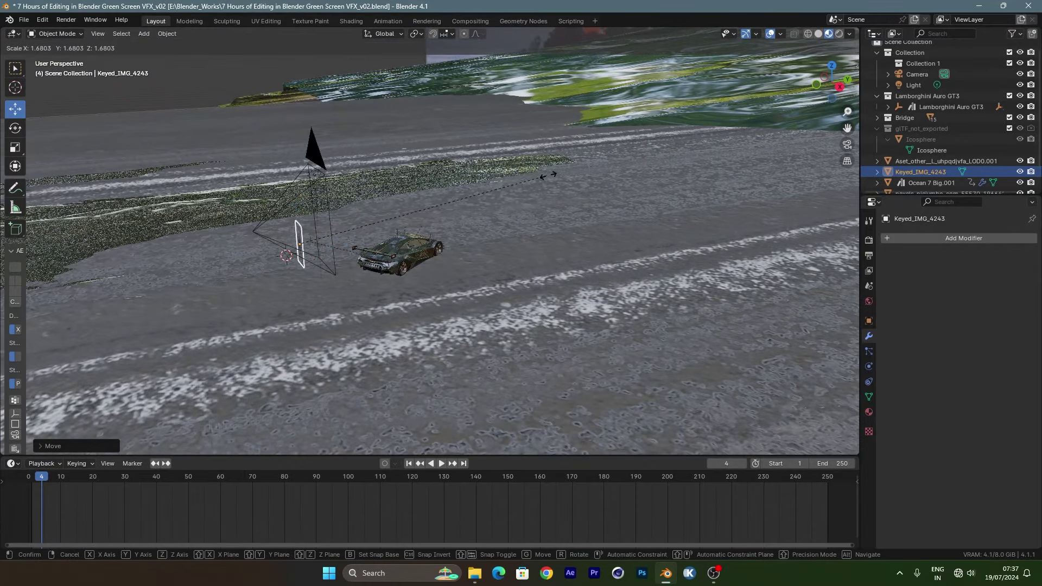
left_click(394, 225)
left_click_drag(344, 237, 402, 239)
mouse_move(402, 239)
middle_mouse_down()
mouse_move(513, 255)
mouse_move(395, 257)
mouse_move(409, 249)
mouse_move(354, 235)
middle_mouse_up()
scroll(393, 228, "up", 2)
scroll(394, 232, "up", 2)
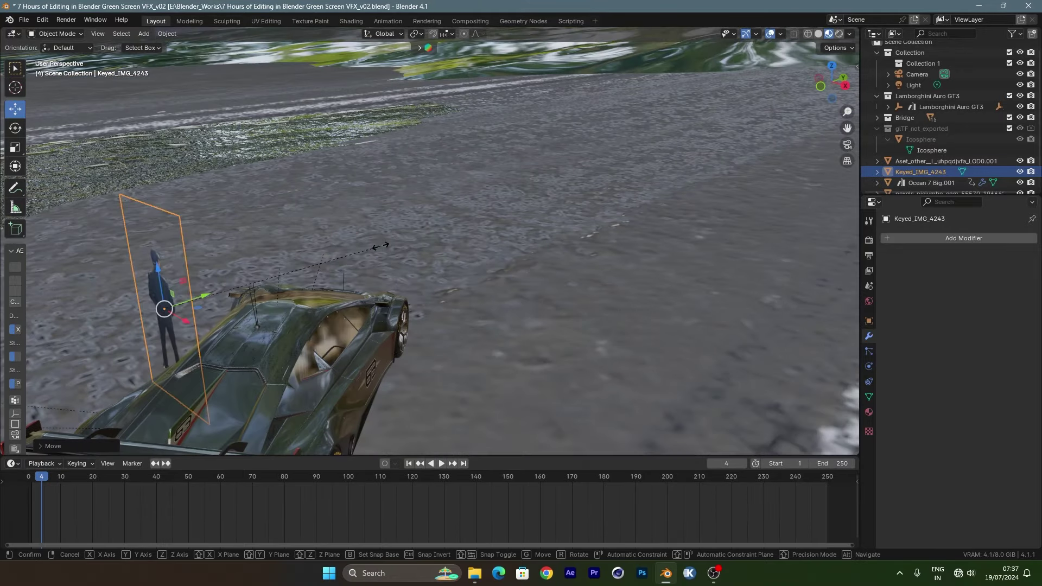
Step: Resize the man plane, shift it left along X, and lower it onto the ground
key("s")
left_click(459, 224)
scroll(392, 269, "up", 3)
scroll(392, 268, "down", 4)
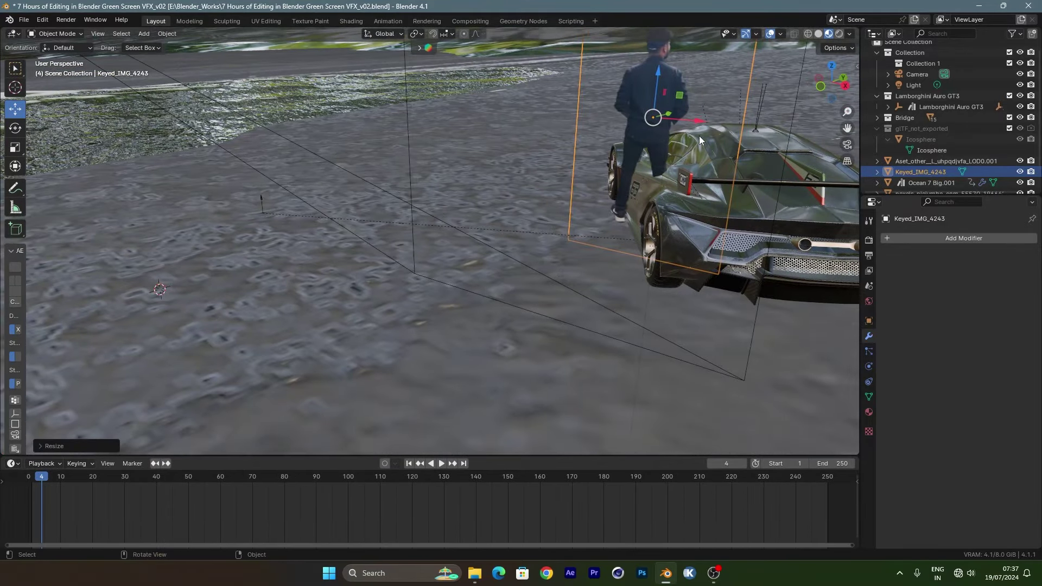
left_click_drag(704, 122, 523, 118)
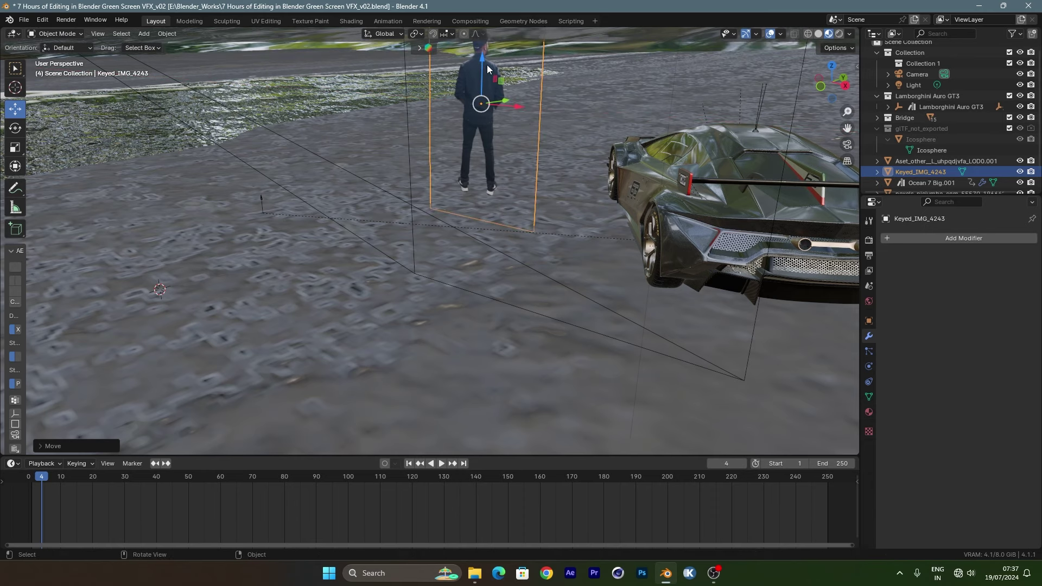
left_click_drag(487, 64, 493, 81)
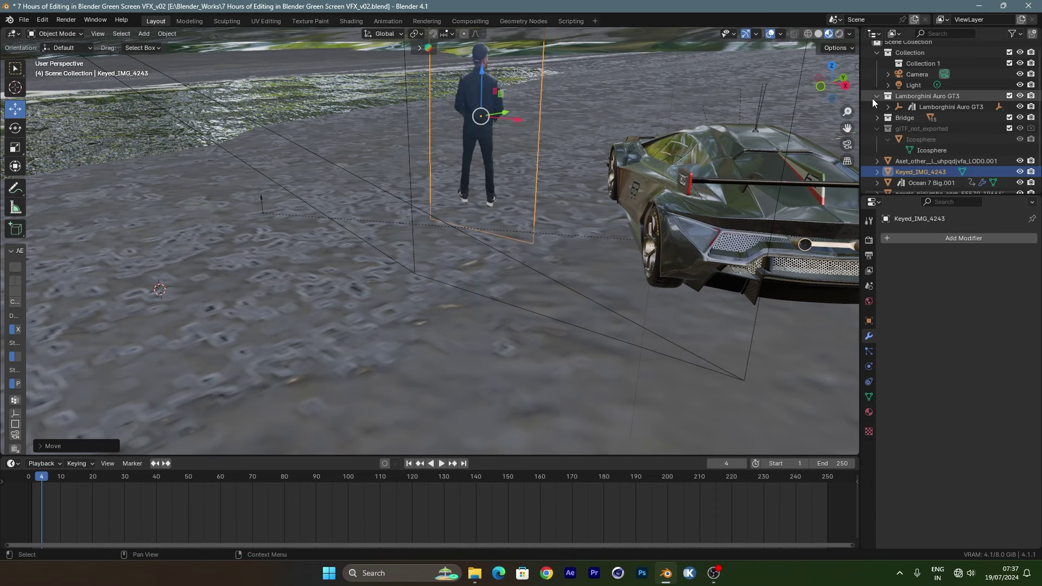
left_click(848, 144)
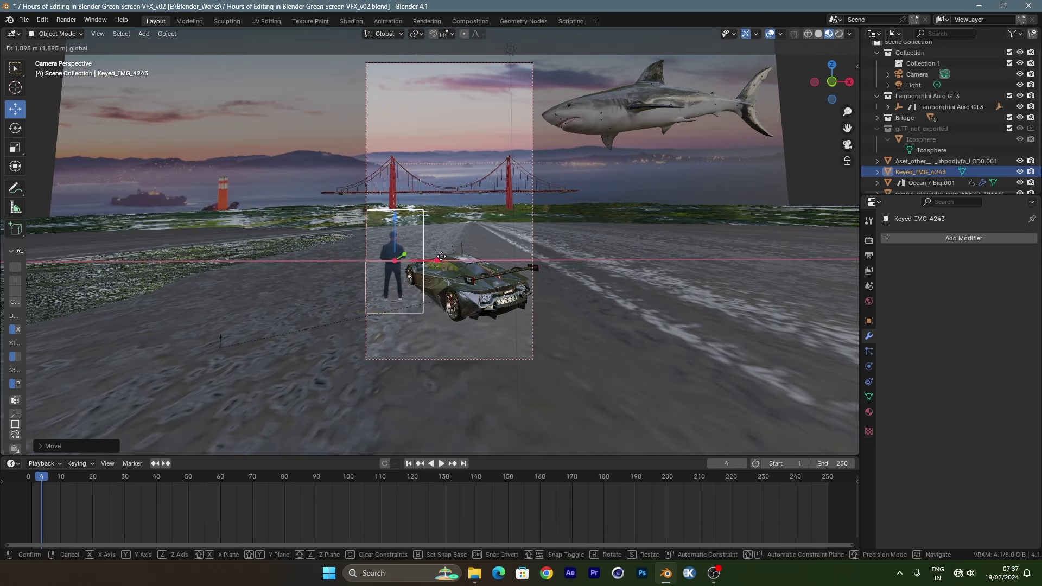
Step: Preview the shot in Rendered shading, then switch back to Solid shading
scroll(433, 255, "up", 1)
key("z")
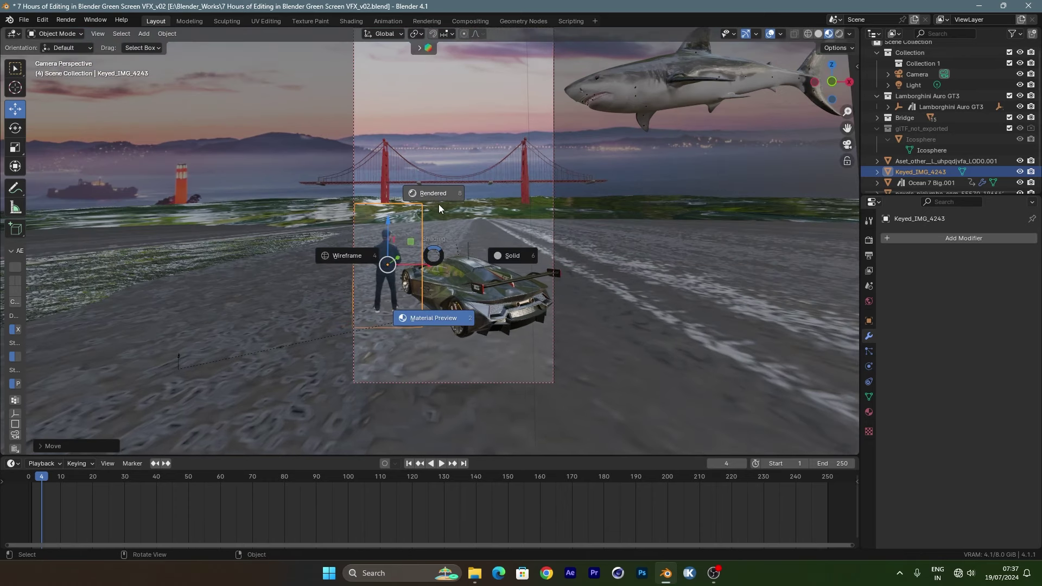
key("8")
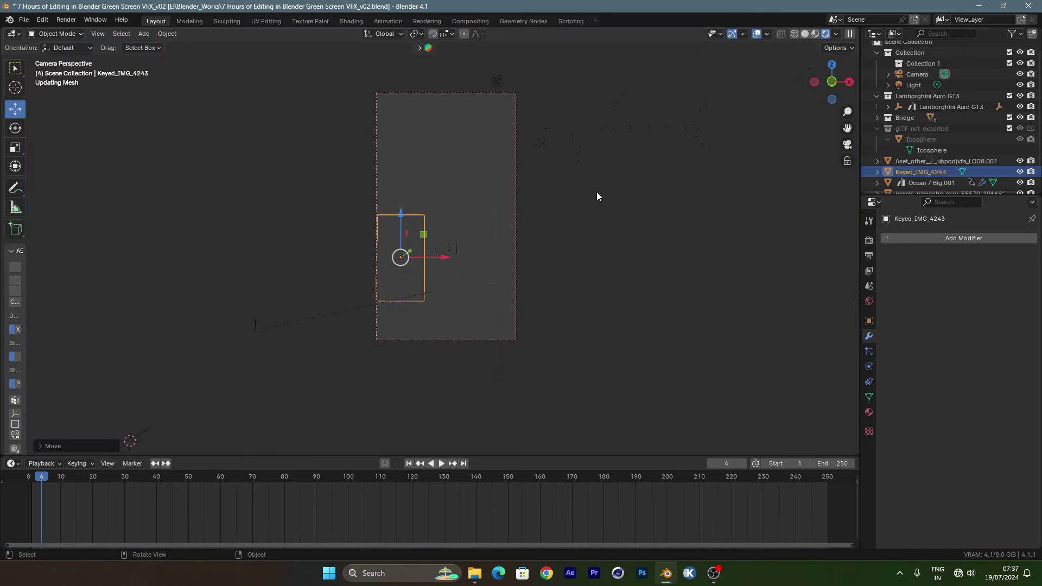
left_click(583, 207)
scroll(480, 241, "up", 2)
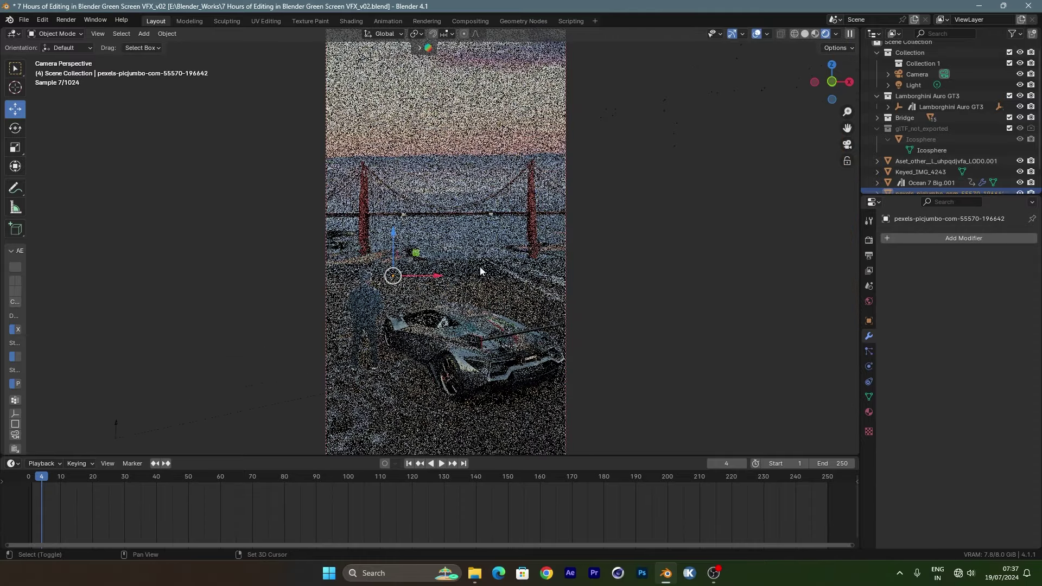
key("z")
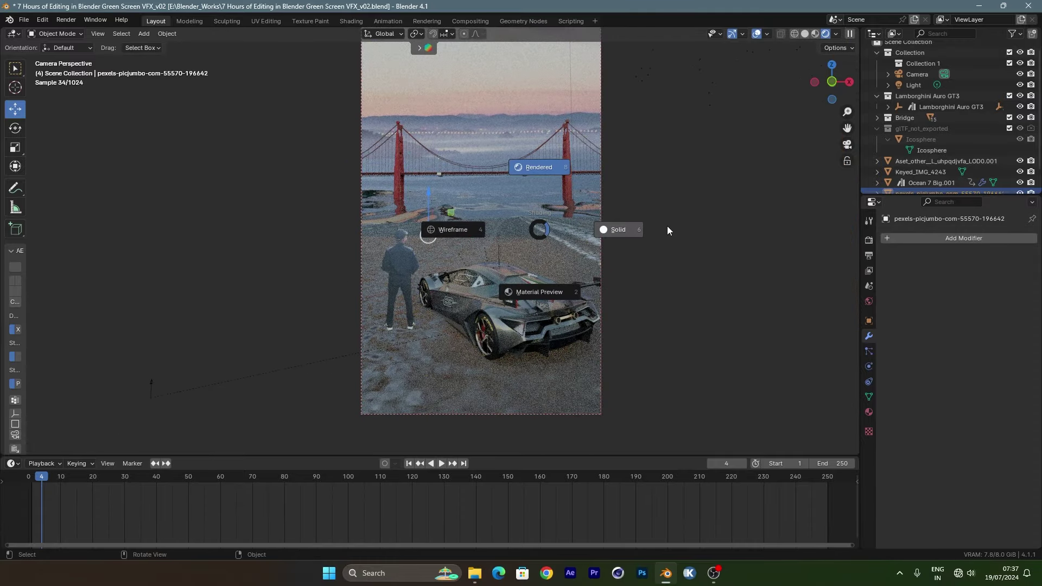
left_click(668, 230)
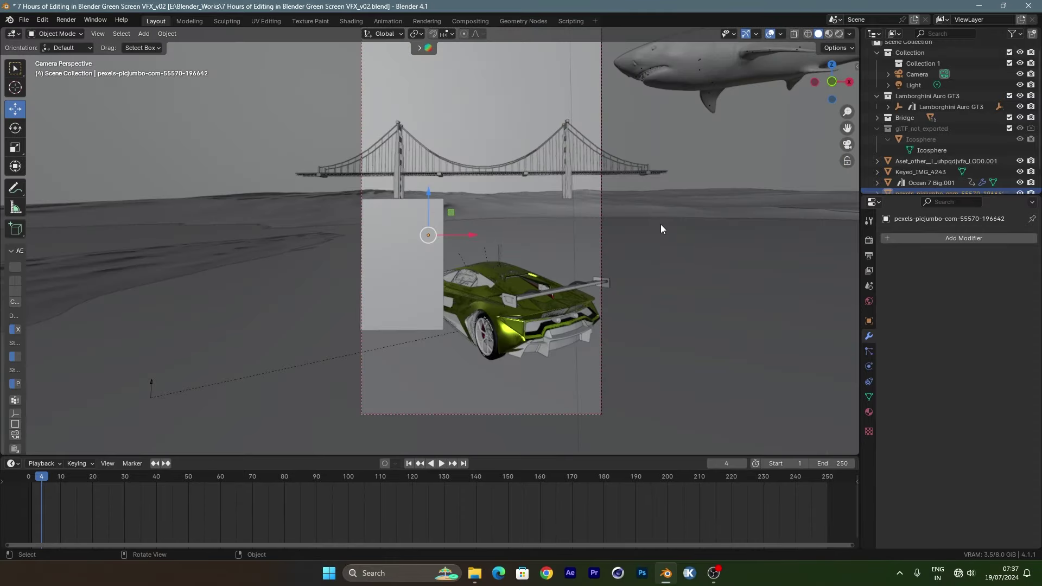
scroll(660, 224, "down", 2)
Step: Select SharkRootNode.0 and move the shark along X to 11.7 m, into the camera frame
left_click(671, 93)
scroll(916, 137, "down", 2)
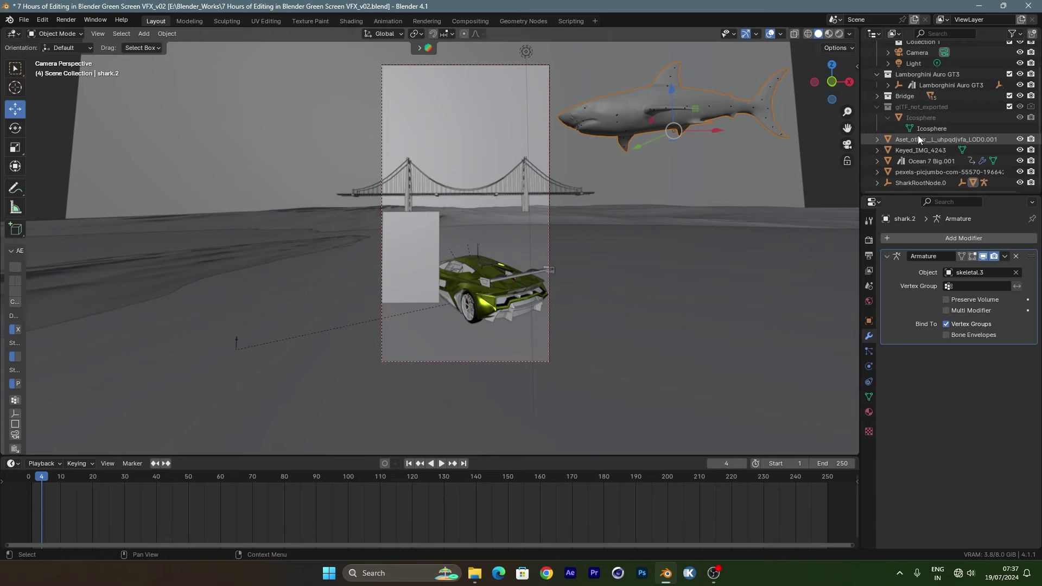
left_click(915, 181)
left_click_drag(716, 131, 521, 131)
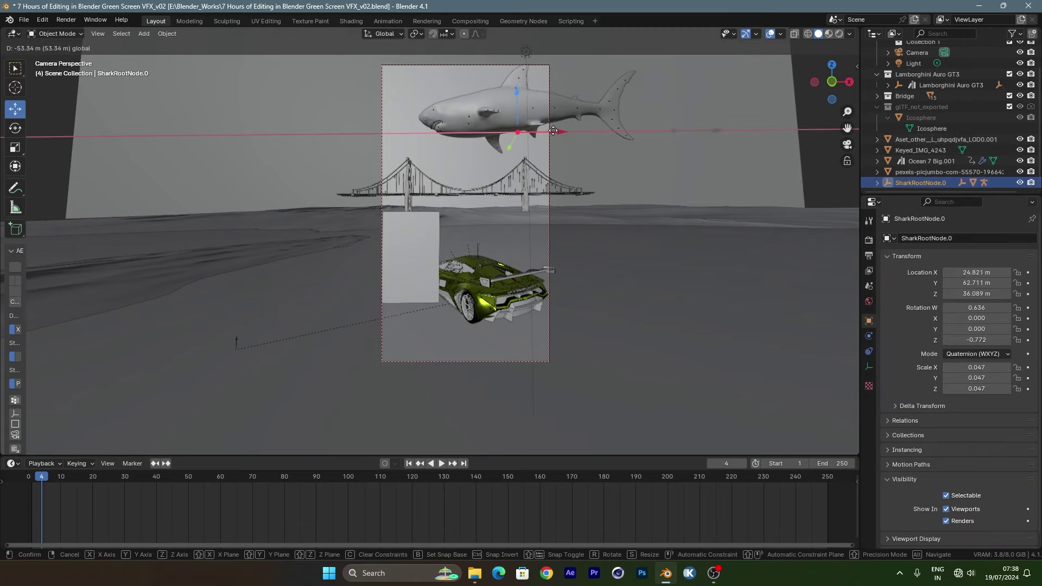
Step: Switch to Rendered shading to preview the full composite
key("z")
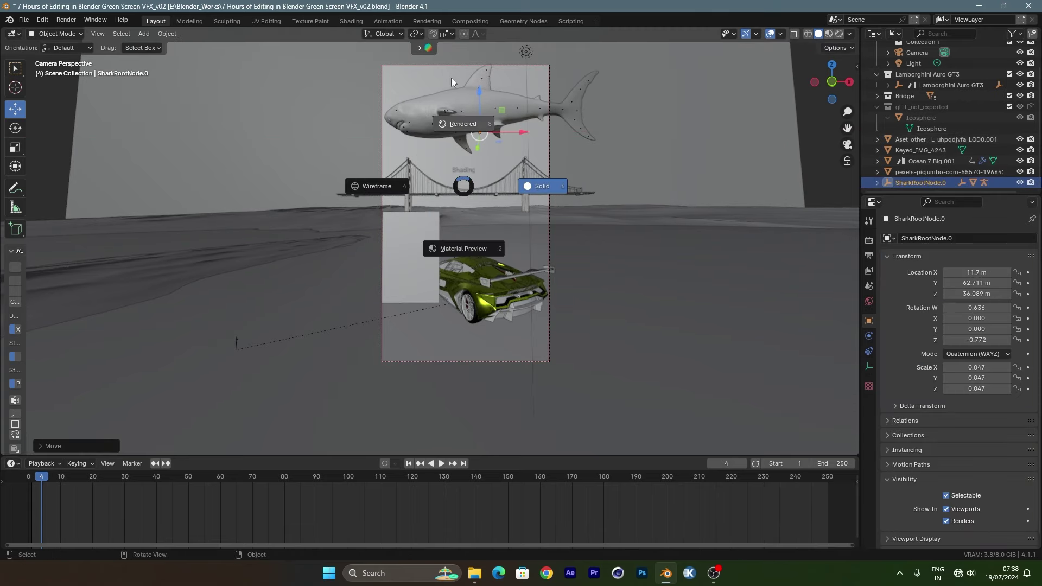
left_click(455, 155)
scroll(517, 233, "up", 2)
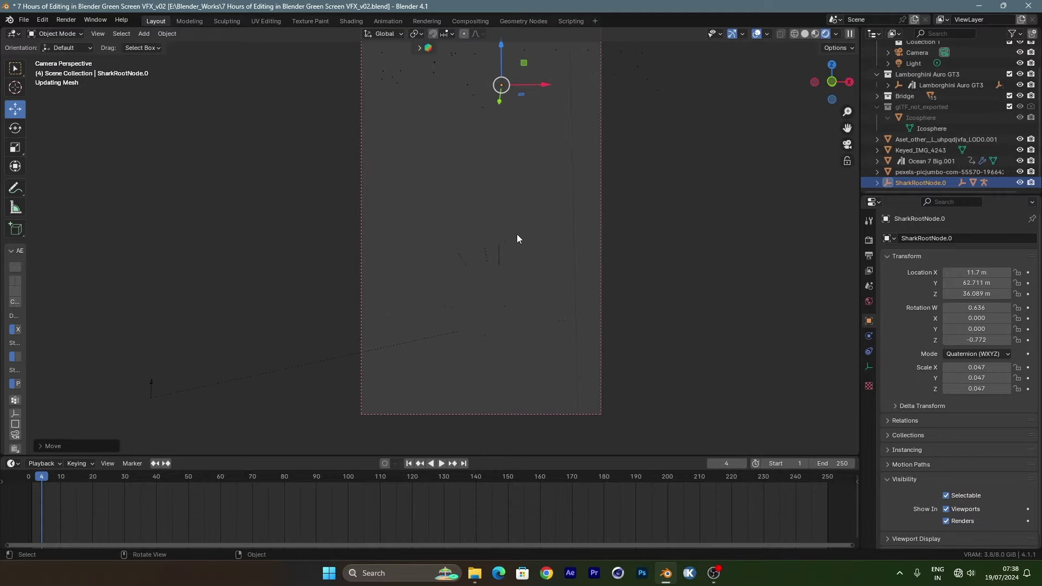
left_click(518, 235)
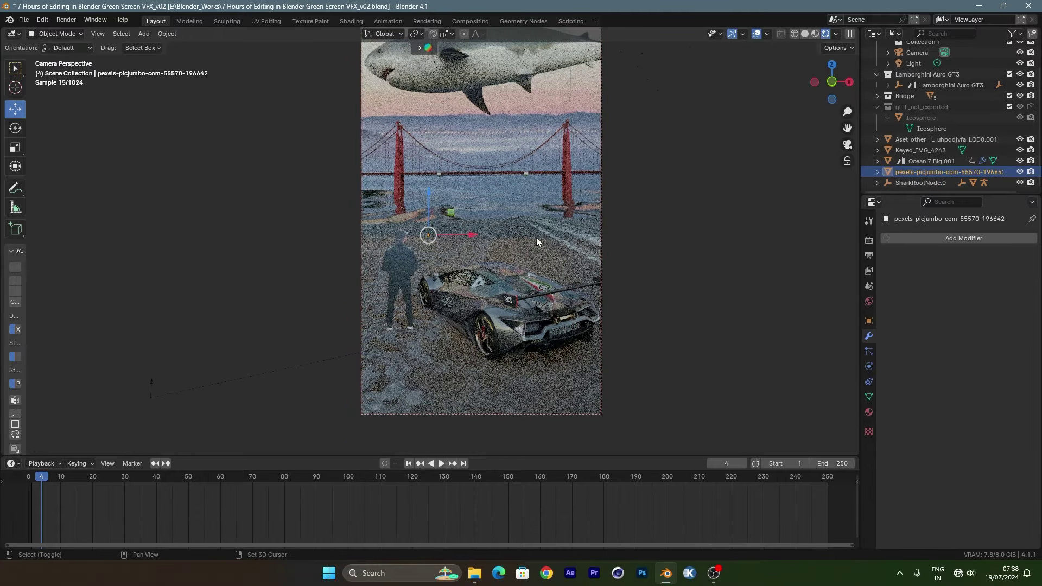
scroll(526, 263, "down", 1)
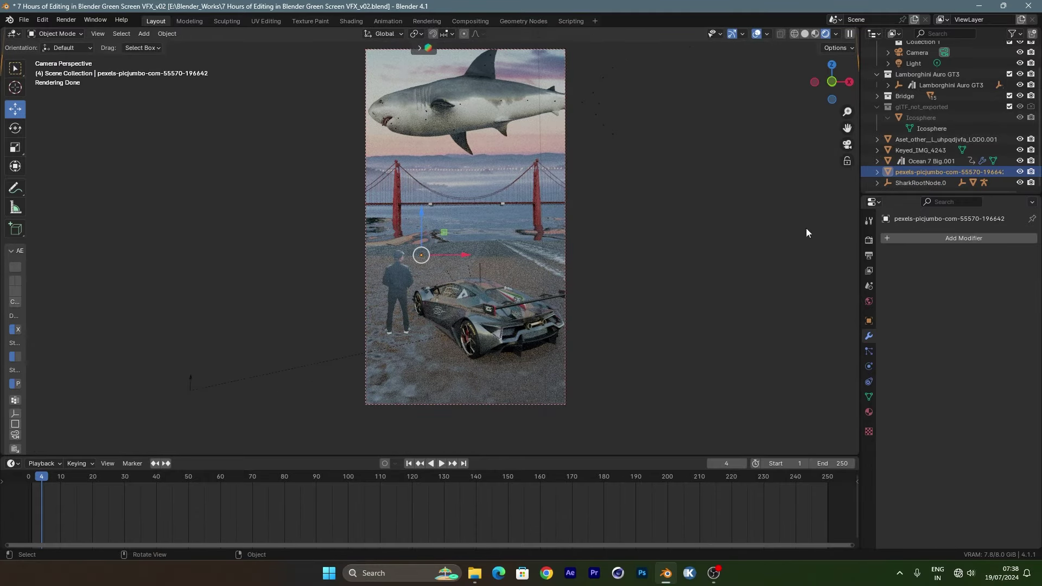
Step: In the Sky Texture settings, drop Sun Elevation to −1.4° and raise Dust to 4.378
left_click(869, 301)
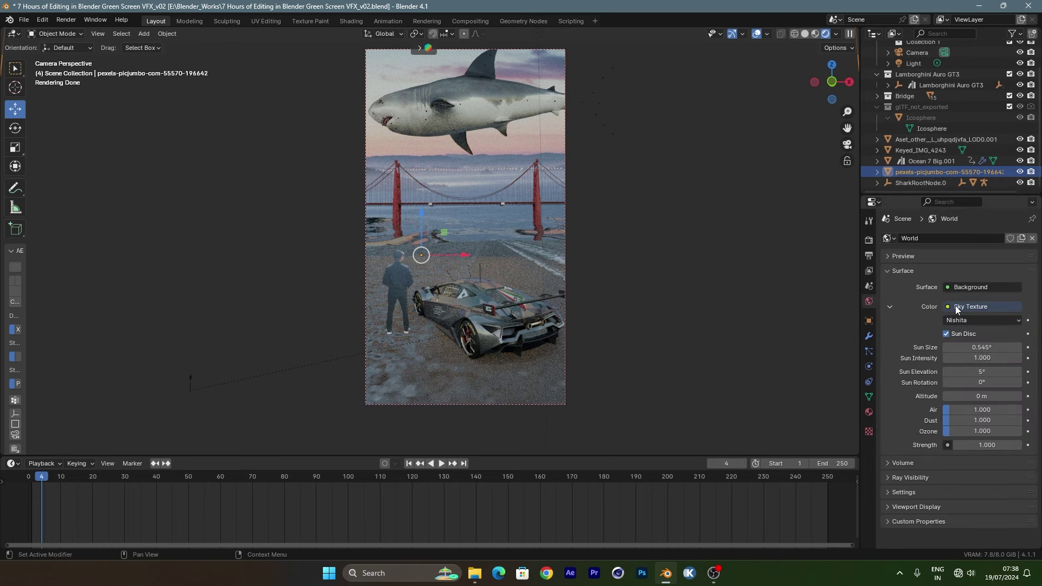
left_click_drag(972, 347, 911, 351)
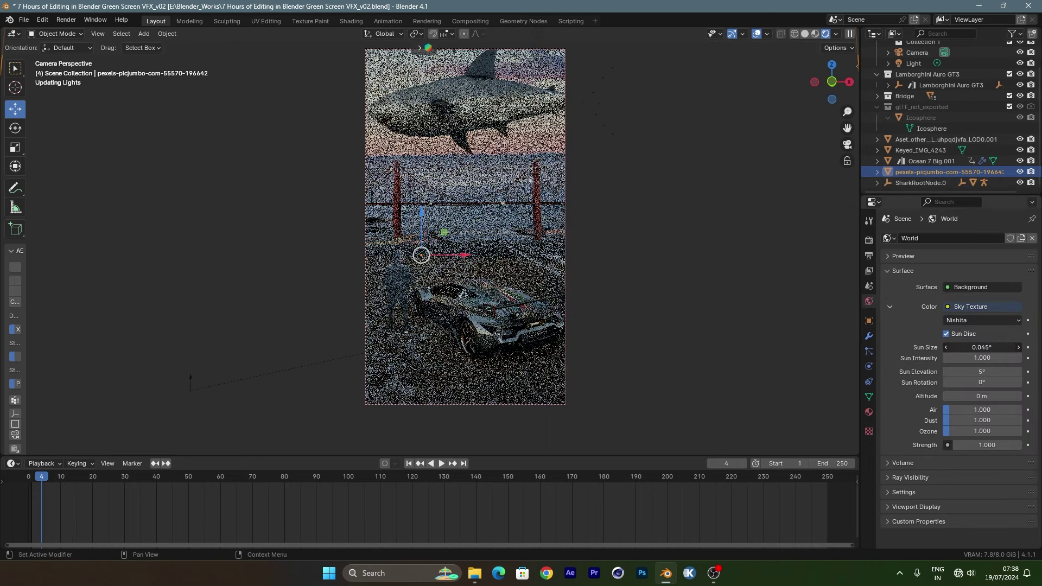
key("ctrl+z")
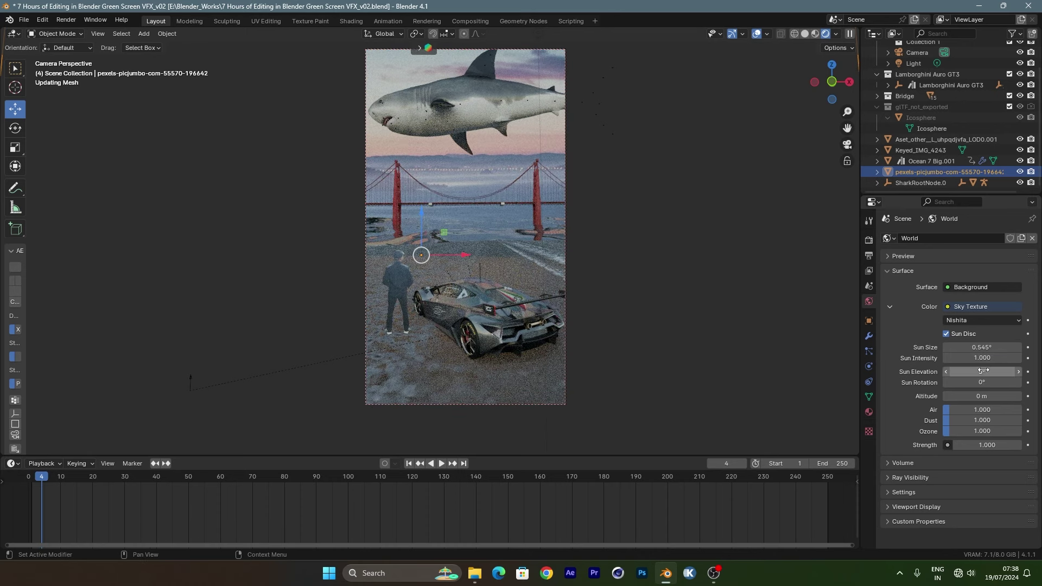
mouse_move(977, 372)
left_mouse_down()
mouse_move(994, 371)
mouse_move(966, 372)
left_mouse_up()
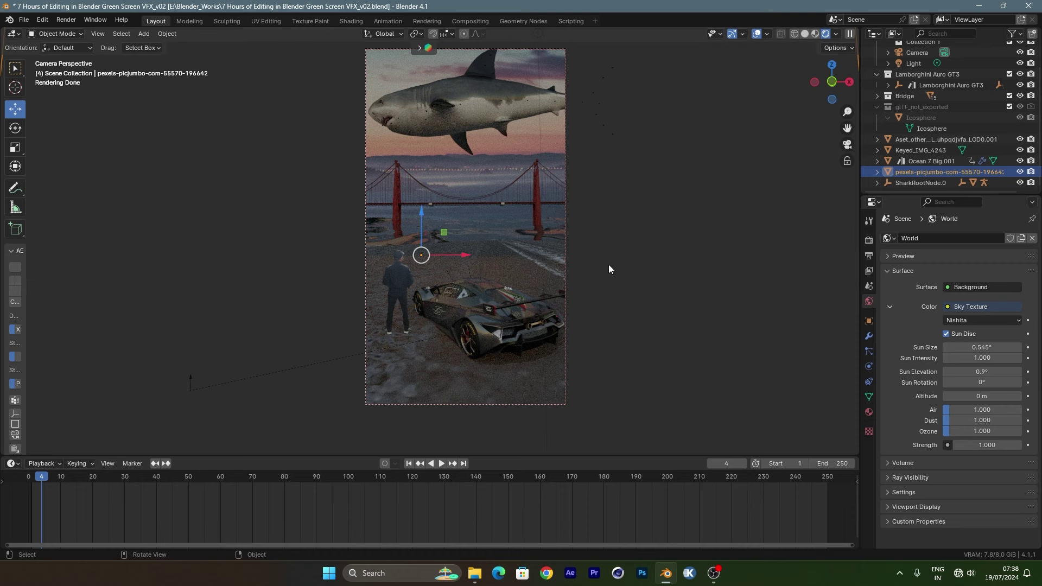
middle_click_drag(608, 265, 610, 283, "shift")
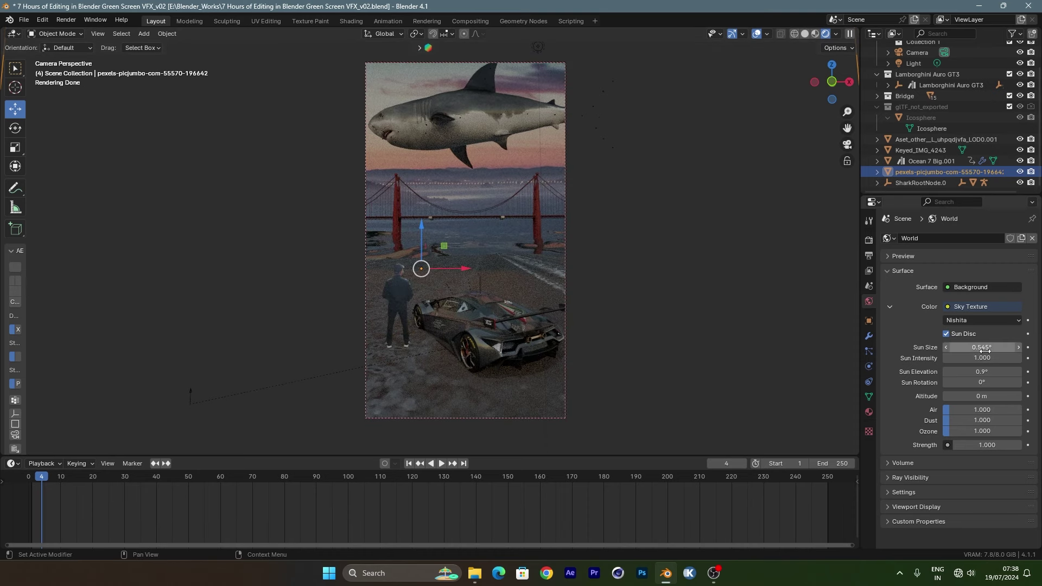
mouse_move(982, 372)
left_mouse_down()
mouse_move(961, 372)
mouse_move(993, 396)
mouse_move(977, 409)
mouse_move(945, 410)
mouse_move(963, 420)
mouse_move(949, 410)
left_mouse_up()
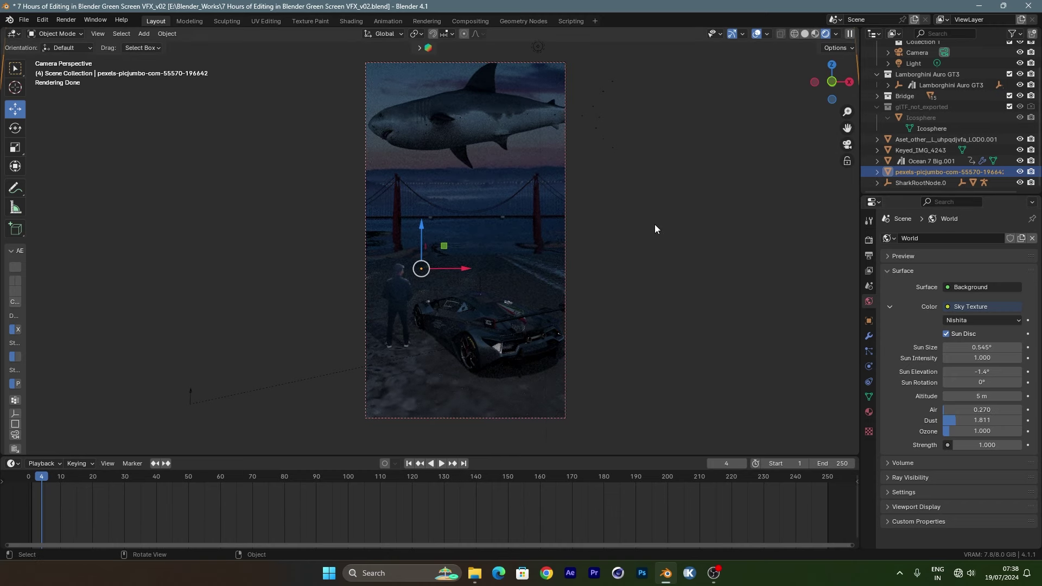
left_click_drag(955, 420, 975, 431)
Step: Lower the Keyed_IMG_4243 plane's material Roughness to 0.289
scroll(549, 291, "up", 1)
left_click(456, 296)
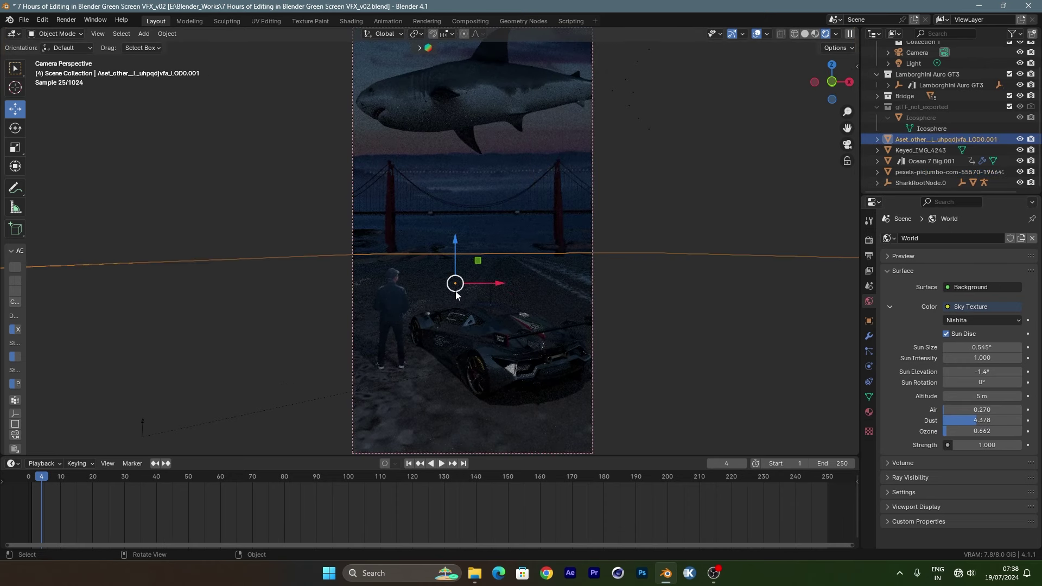
left_click(401, 305)
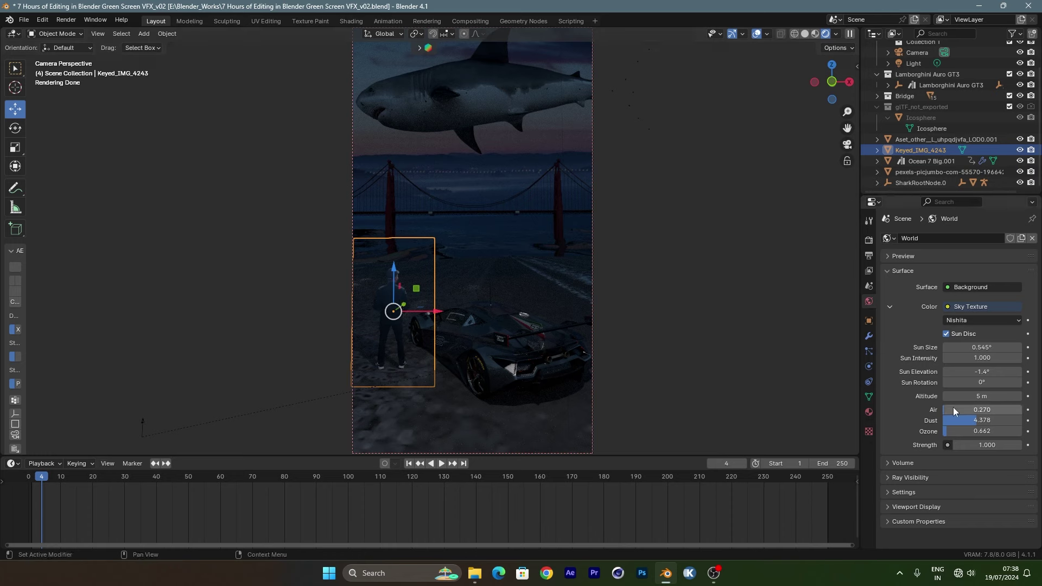
left_click(868, 413)
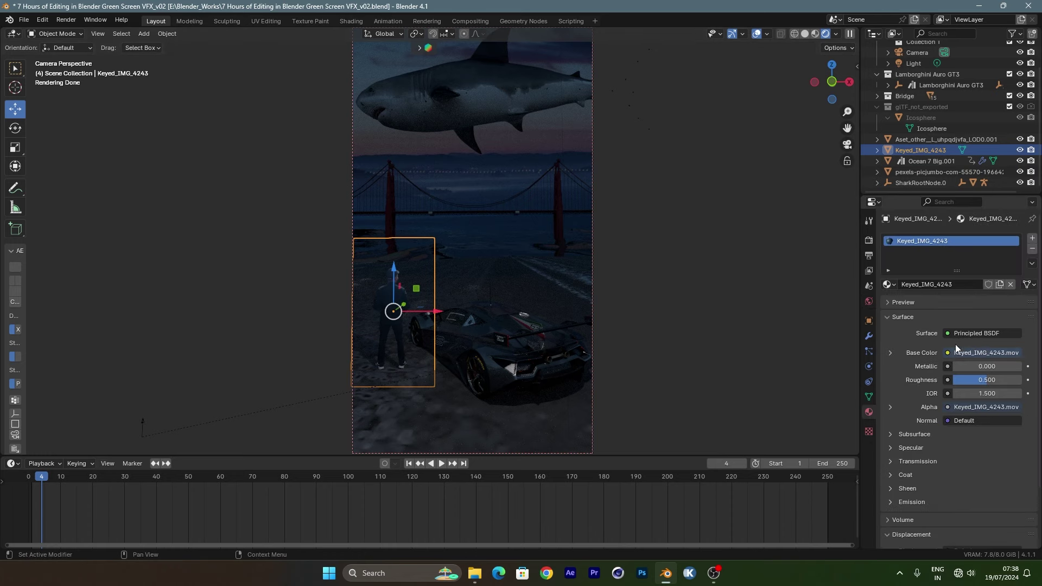
mouse_move(977, 367)
left_mouse_down()
mouse_move(994, 366)
mouse_move(875, 349)
left_mouse_up()
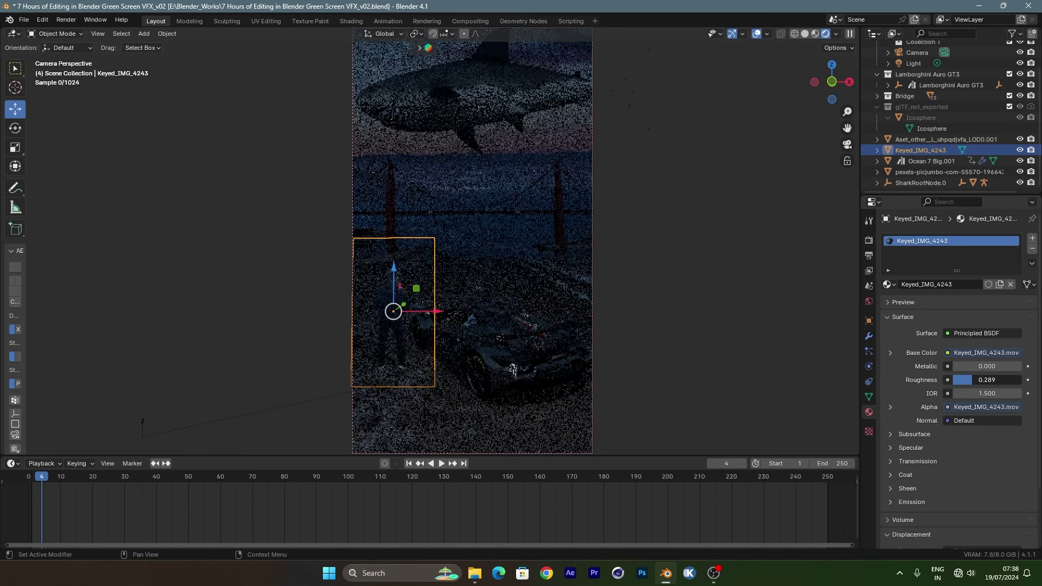
Step: Select the pexels background plane and bring back the World sky settings
left_click(945, 172)
scroll(542, 233, "down", 2)
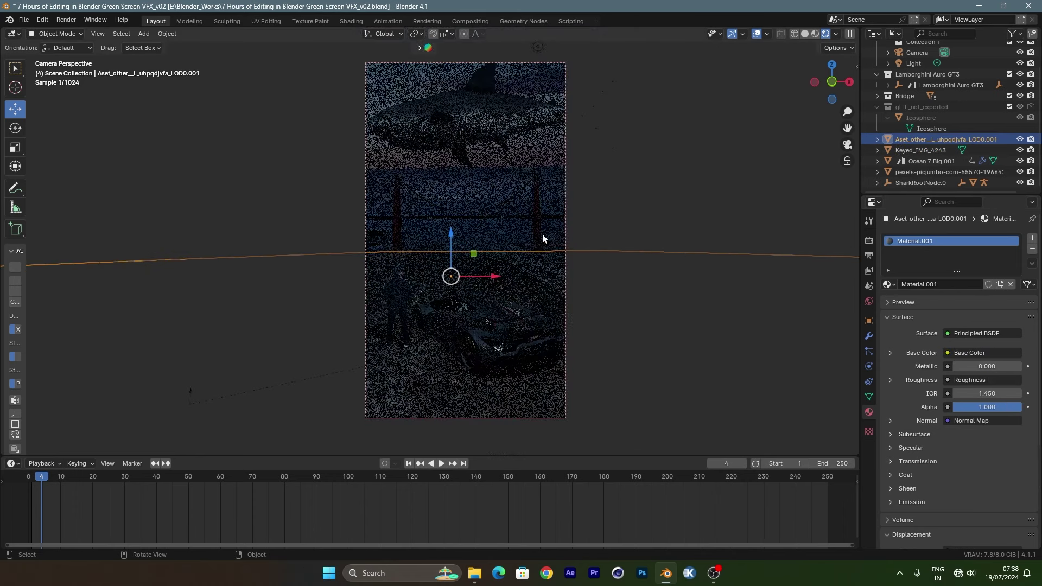
left_click(867, 302)
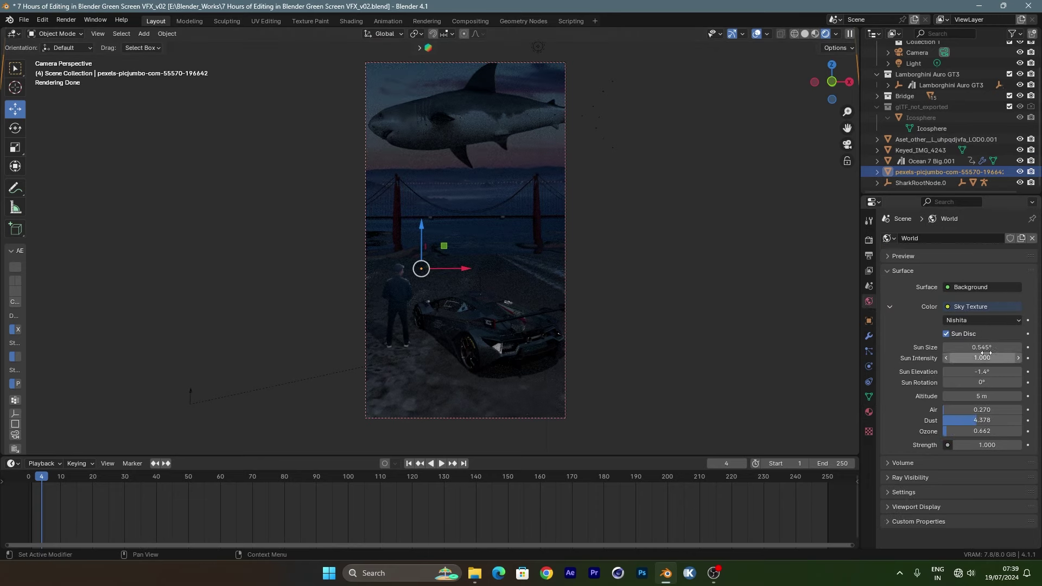
Step: Set Sun Intensity to 0.100, Sun Rotation to 2.6° and Air to 1.216
left_click_drag(980, 357, 1015, 358)
type(".1")
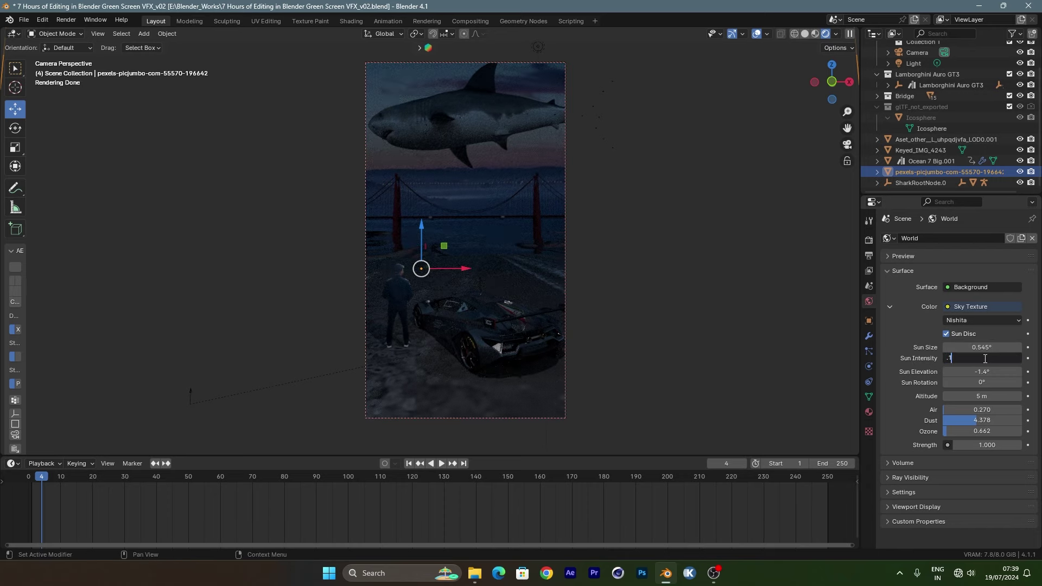
key("Return")
mouse_move(982, 382)
left_mouse_down()
mouse_move(1001, 383)
mouse_move(992, 382)
mouse_move(994, 411)
left_mouse_up()
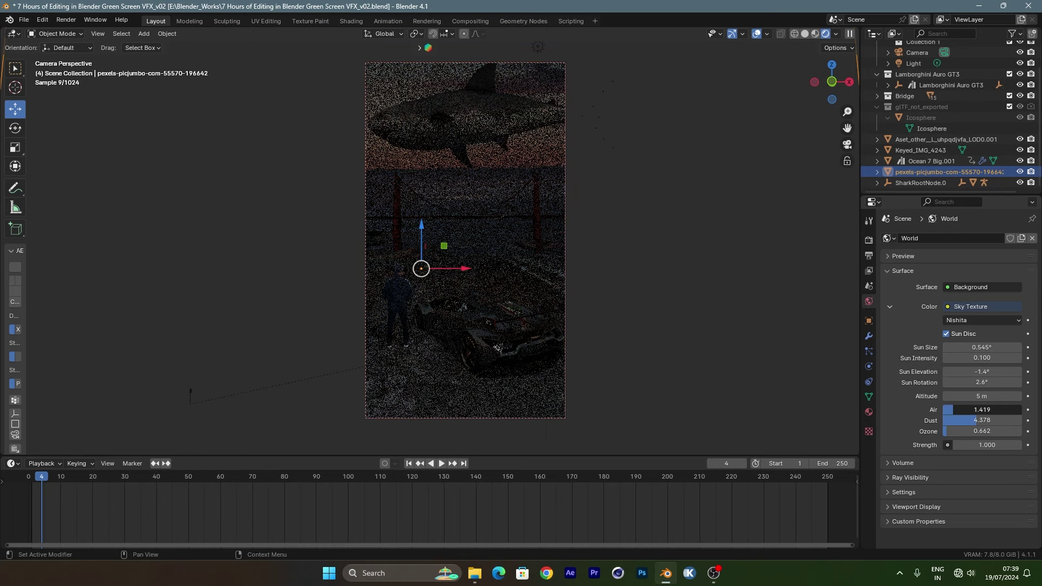
left_click_drag(980, 411, 977, 420)
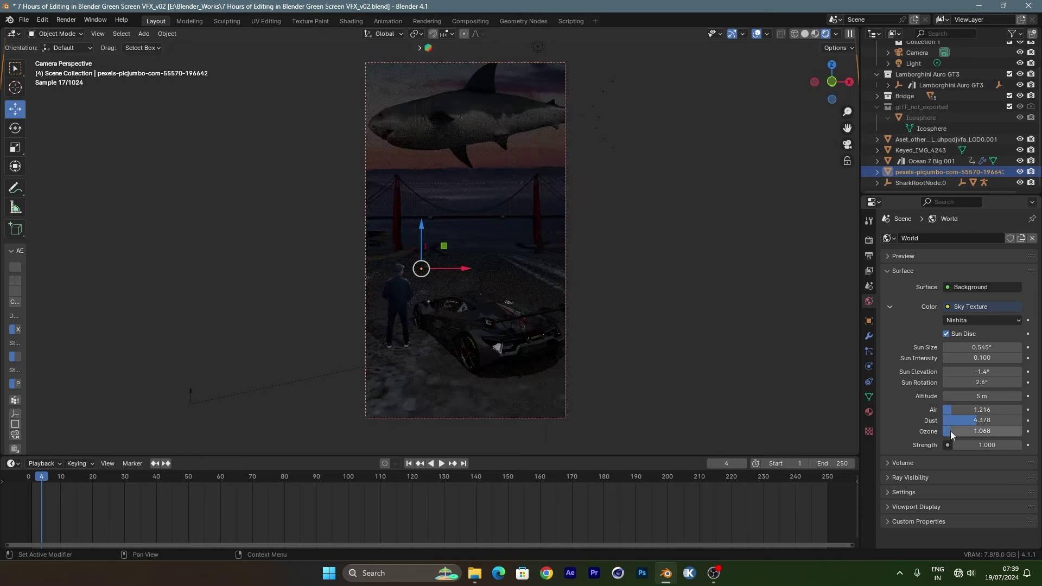
key("shift+a")
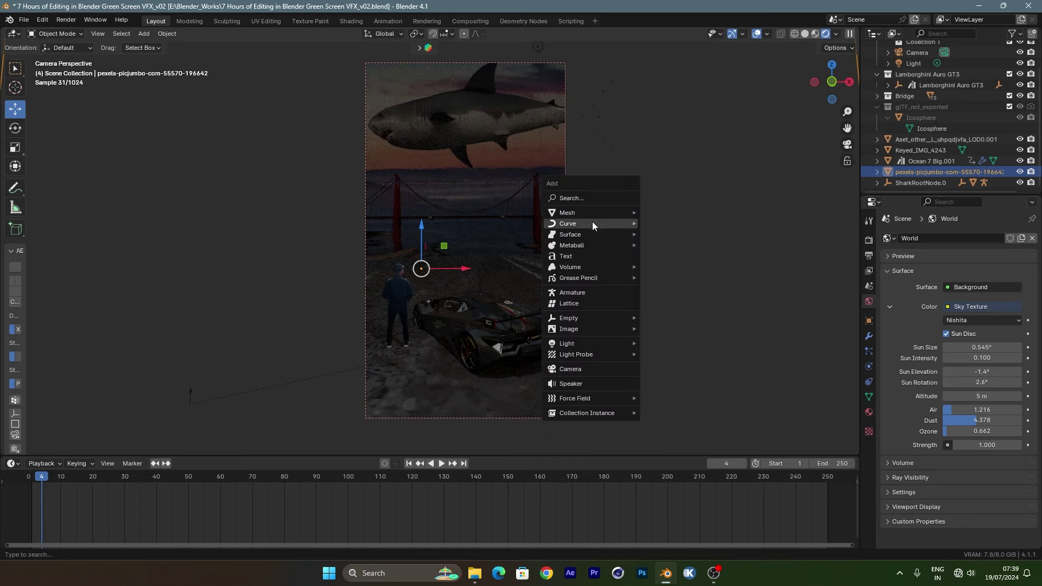
mouse_move(567, 344)
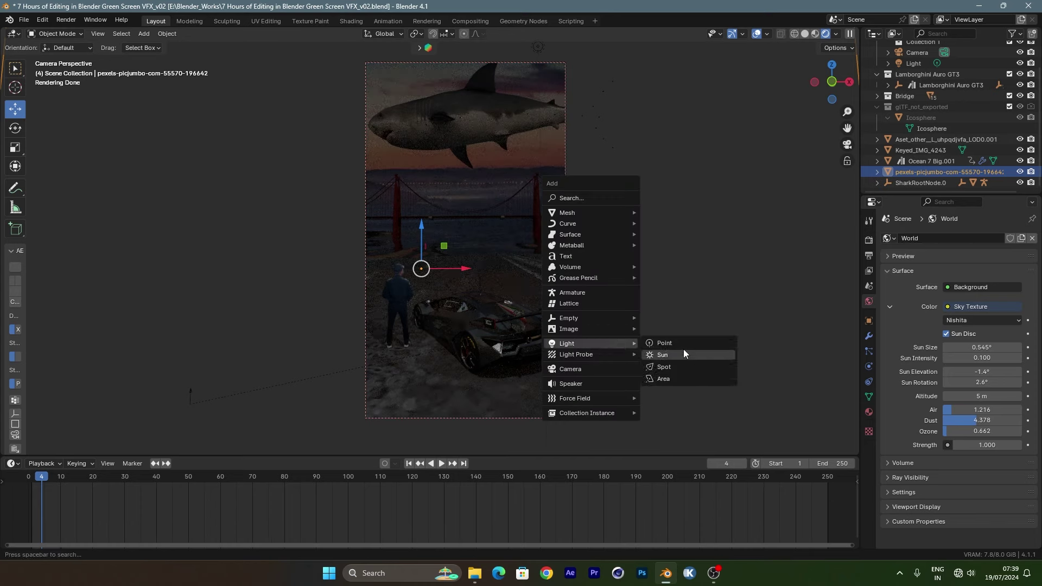
Step: Add an Area light and drag it high above the scene
left_click(672, 380)
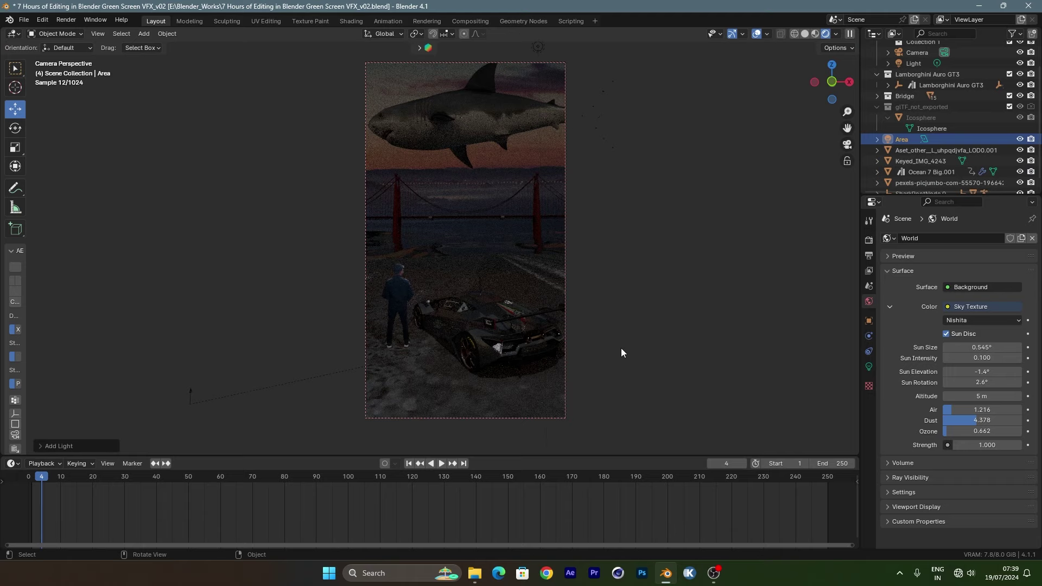
scroll(624, 243, "down", 3)
key("z")
left_click(691, 259)
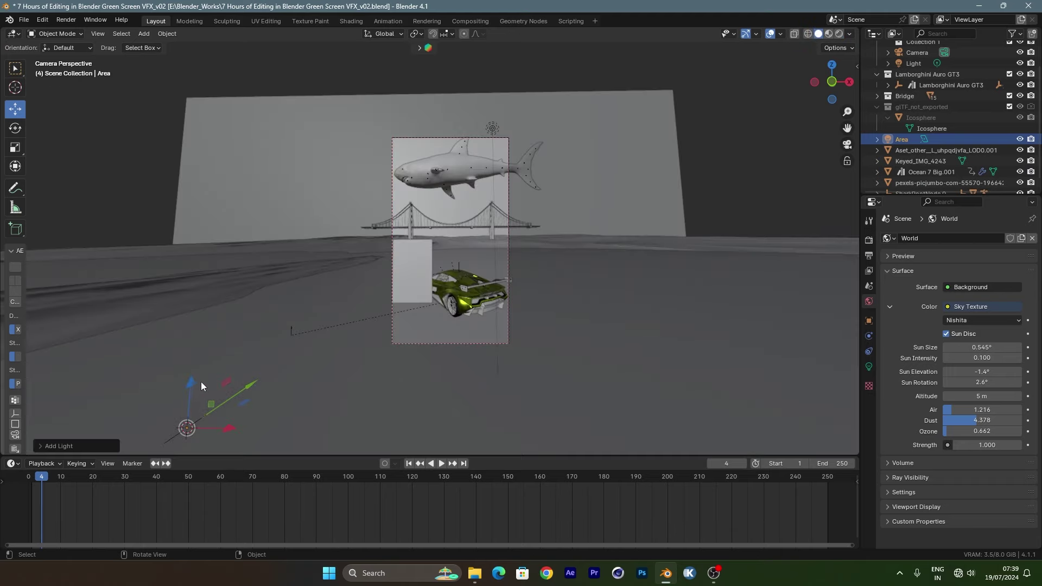
left_click_drag(200, 386, 204, 162)
key("z")
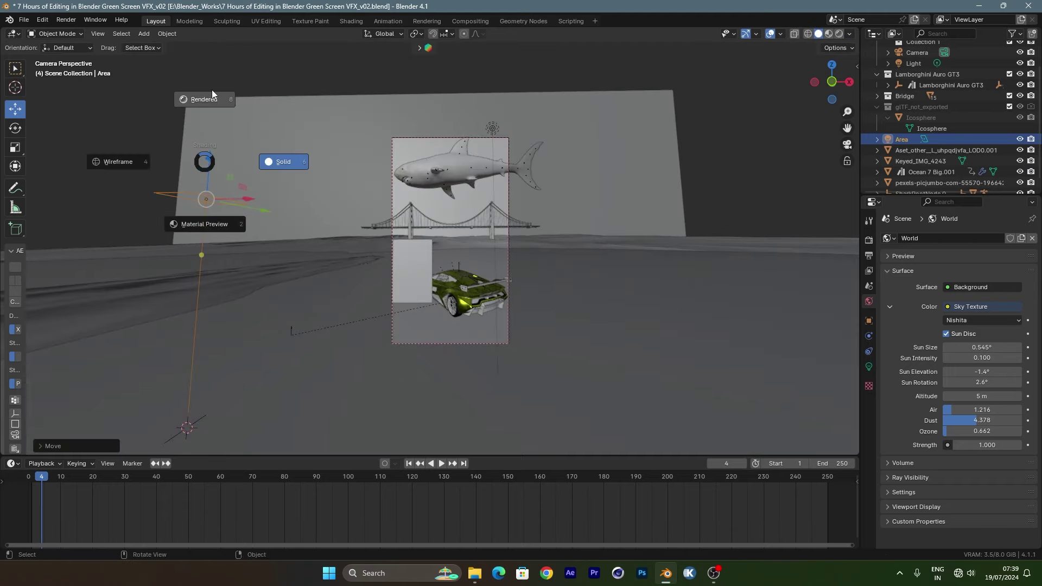
left_click(223, 122)
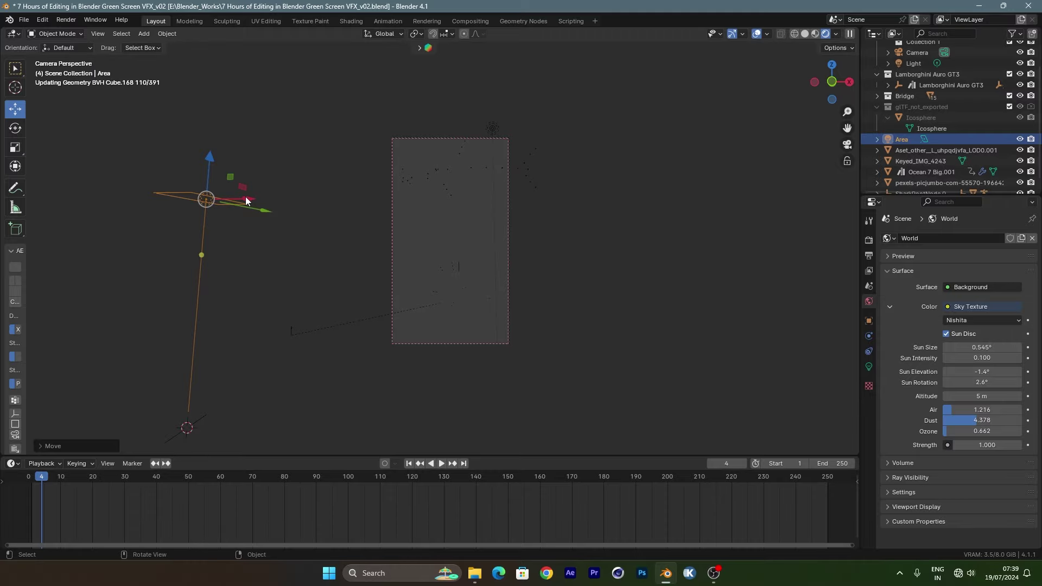
Step: Centre the Area light over the camera's view and lift it higher, ending in rendered camera view
mouse_move(245, 196)
left_mouse_down()
mouse_move(450, 180)
mouse_move(450, 89)
left_mouse_up()
mouse_move(535, 158)
middle_mouse_down()
mouse_move(509, 196)
mouse_move(472, 200)
middle_mouse_up()
key("z")
left_click(500, 306)
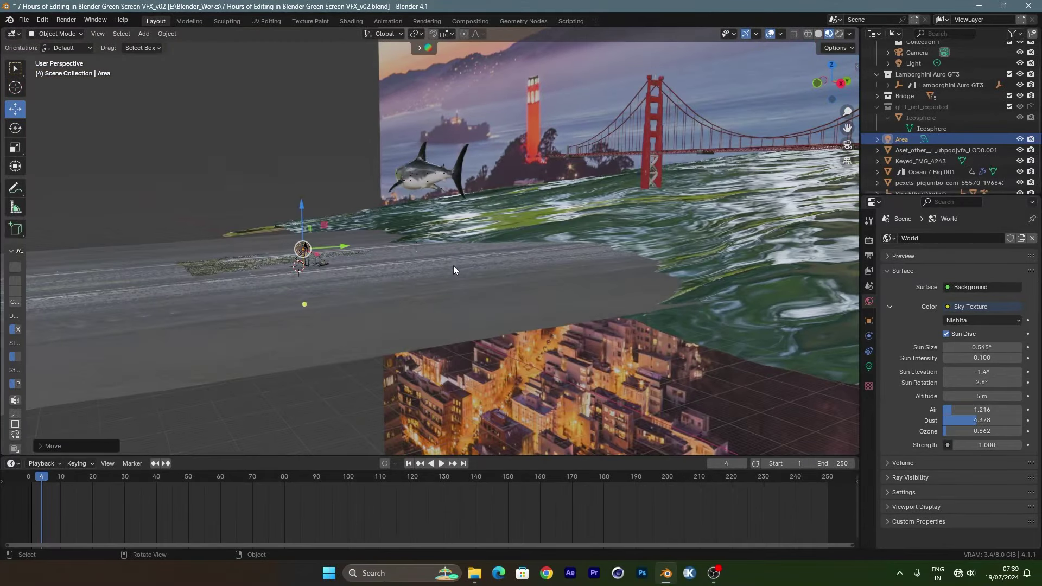
middle_click_drag(454, 266, 325, 228)
left_click_drag(284, 214, 284, 157)
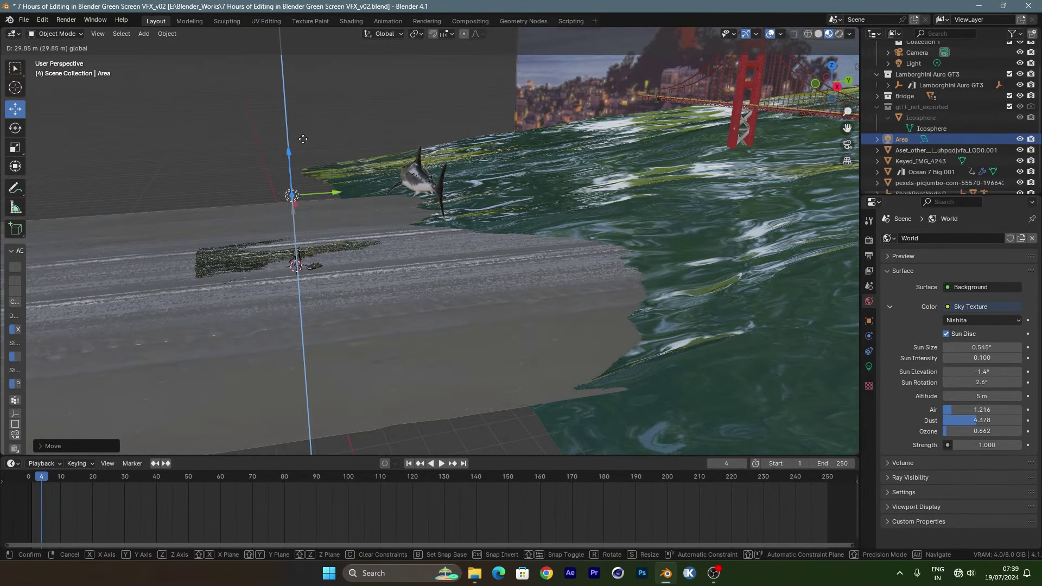
left_click(848, 144)
key("z")
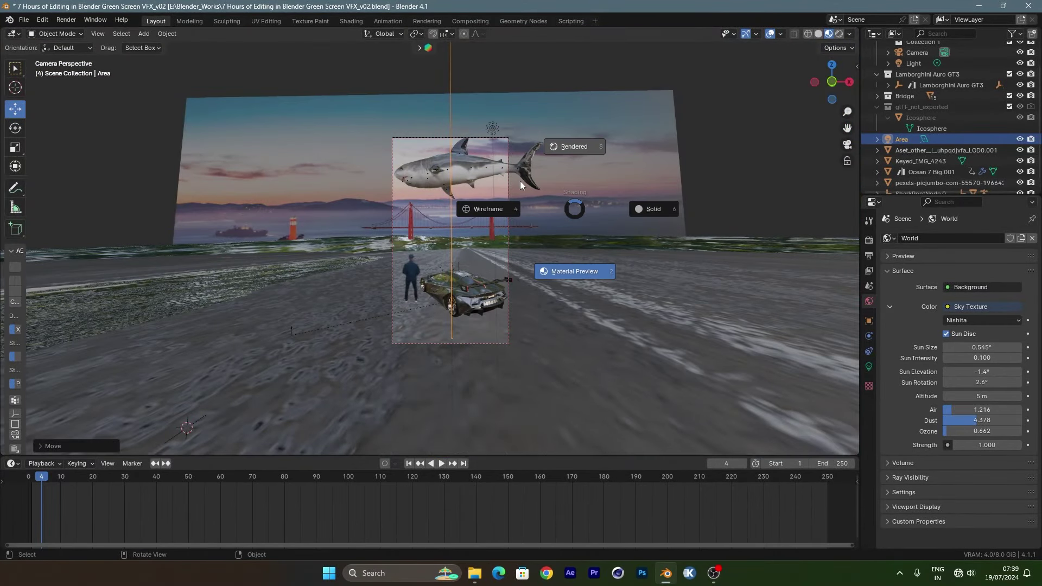
left_click(502, 205)
Step: Raise the Area light's Power to 46.1 W, then select the pexels image plane
scroll(505, 202, "up", 3)
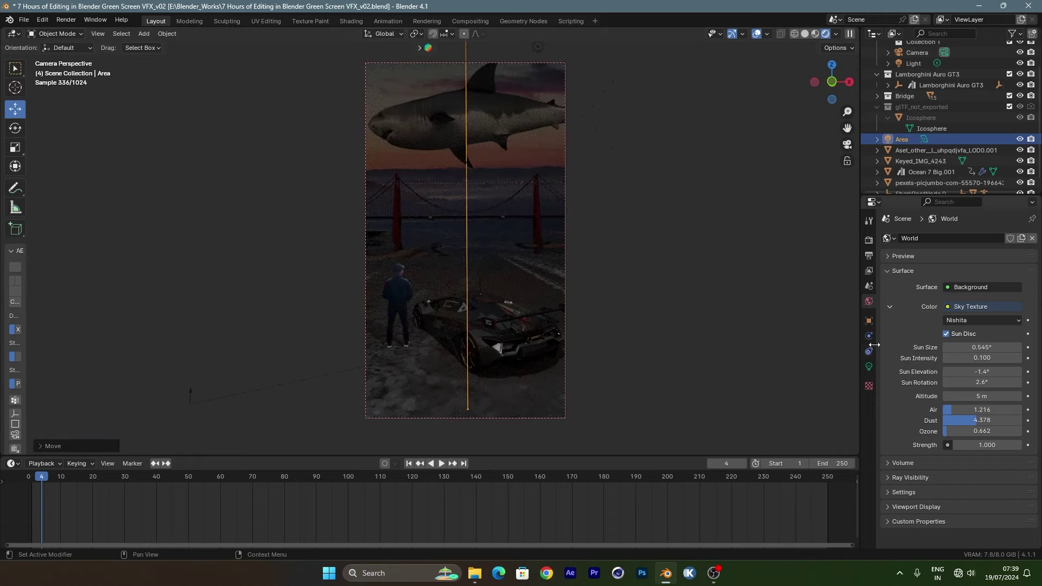
left_click(869, 367)
mouse_move(983, 313)
left_mouse_down()
mouse_move(998, 313)
mouse_move(999, 341)
left_mouse_up()
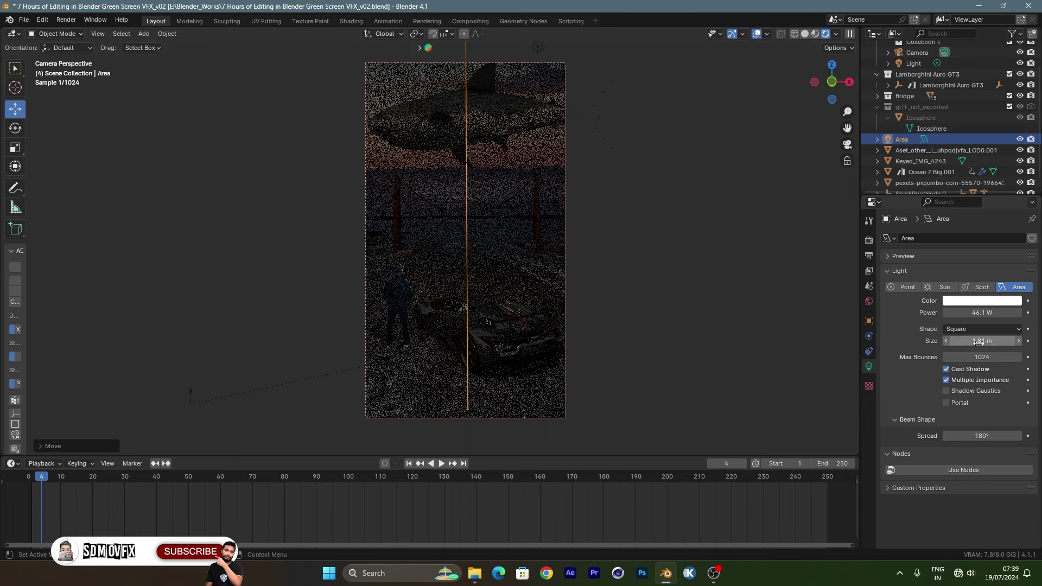
left_click(676, 116)
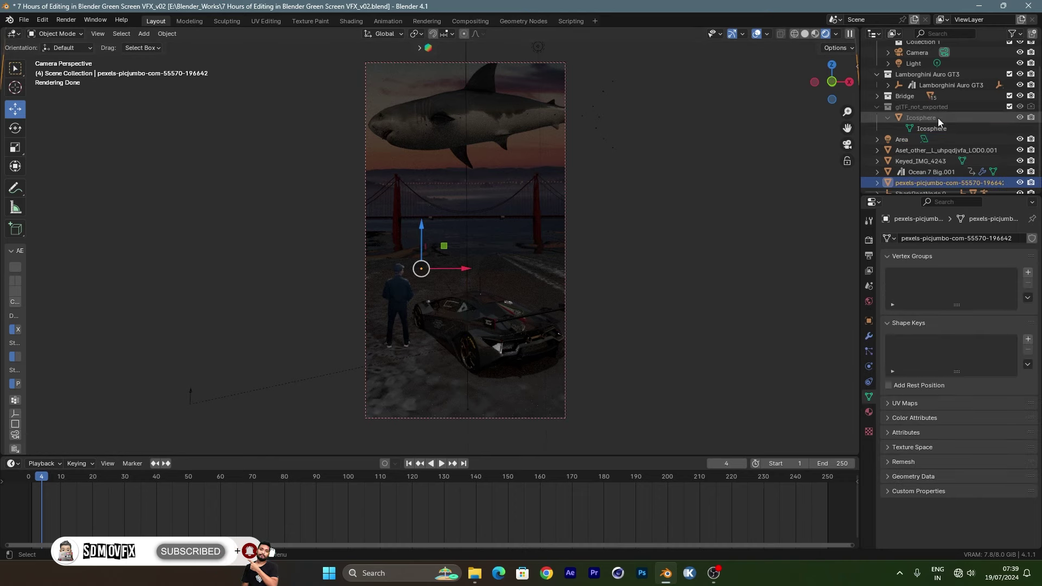
Step: Delete the original Light object from the scene
scroll(937, 115, "down", 1)
scroll(927, 136, "up", 4)
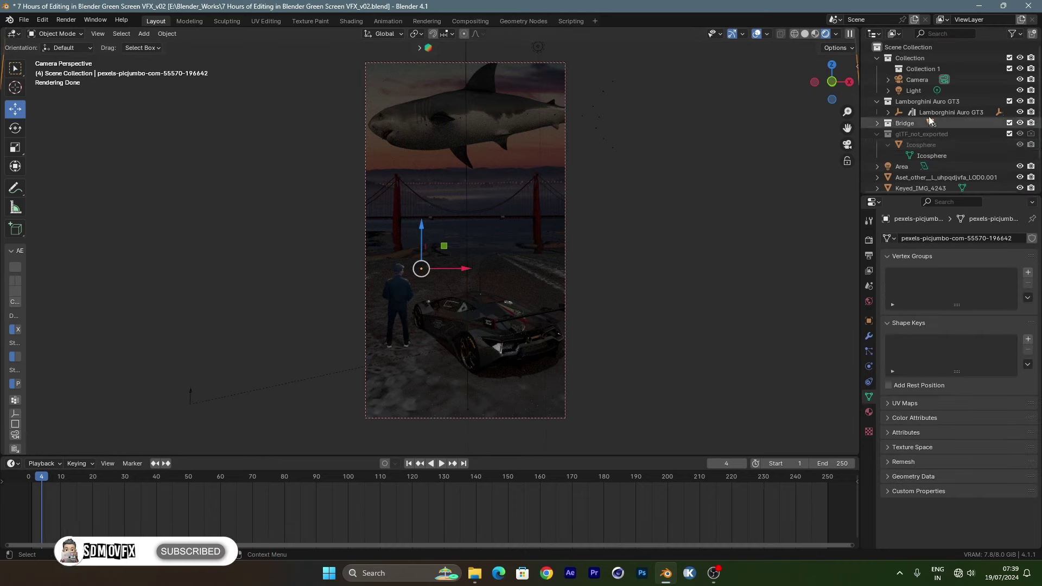
left_click(920, 88)
key("x")
left_click(686, 164)
Step: Set the world Sky Texture model to Nishita after trying Preetham and Hosek / Wilkie
scroll(575, 244, "up", 1)
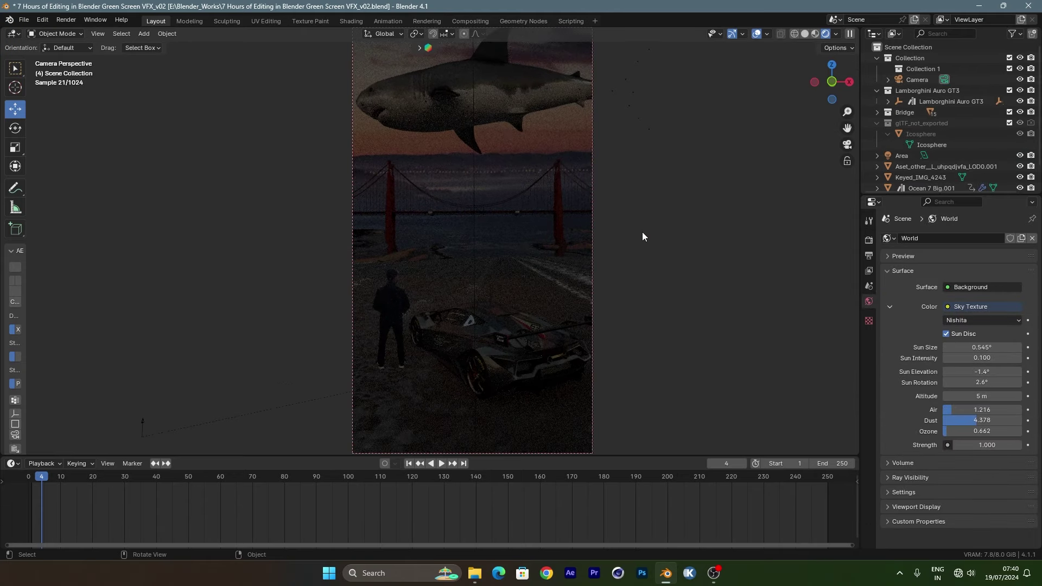
scroll(643, 232, "down", 1)
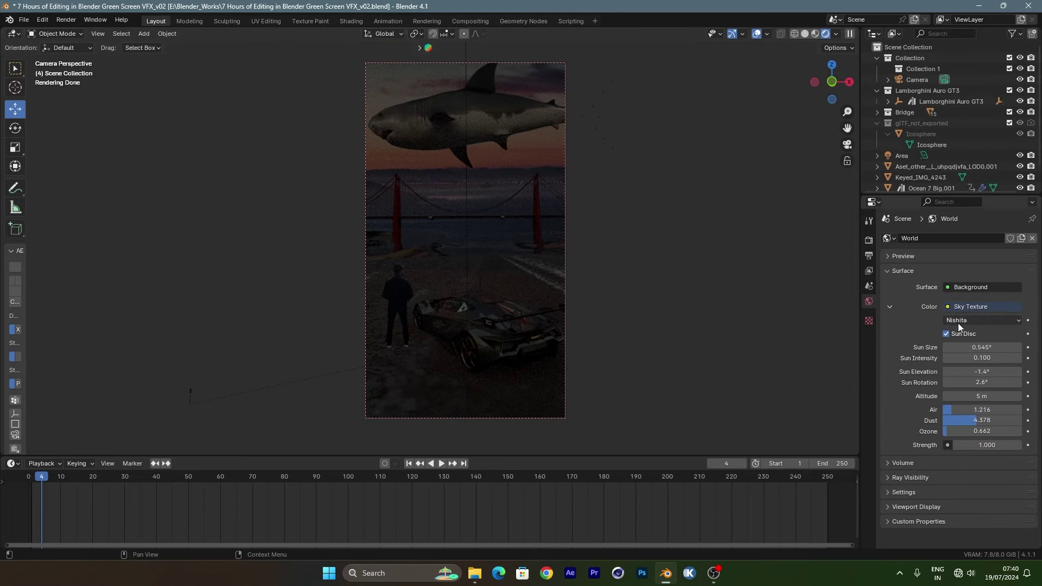
left_click(978, 321)
left_click(973, 350)
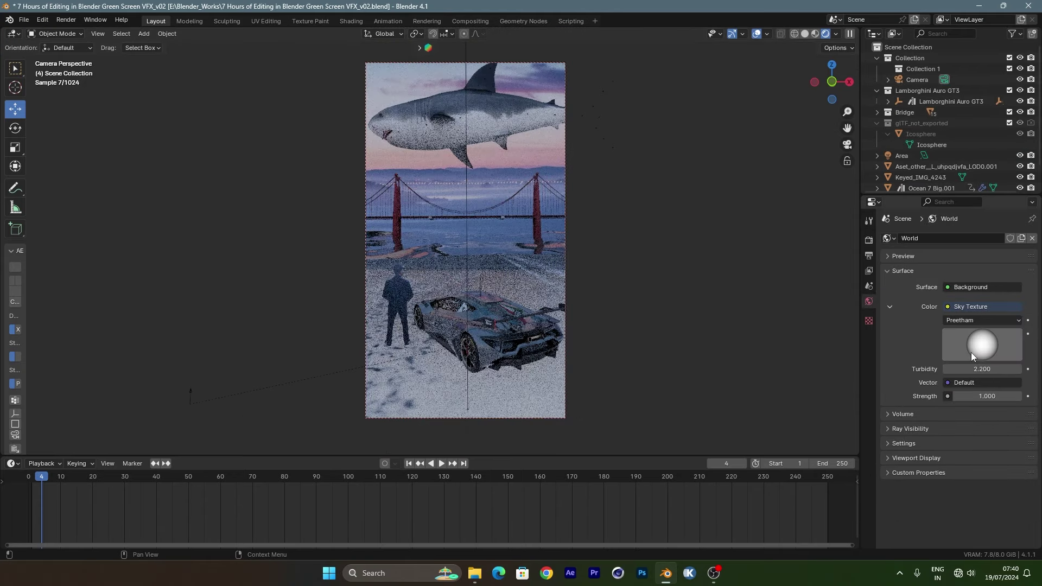
left_click(983, 321)
left_click(975, 353)
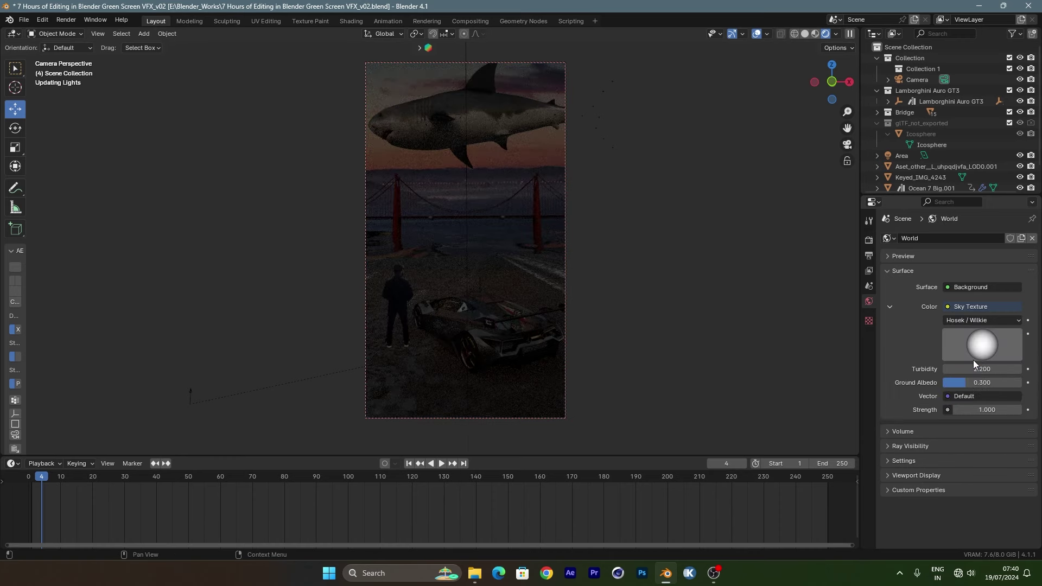
left_click(983, 320)
left_click(974, 342)
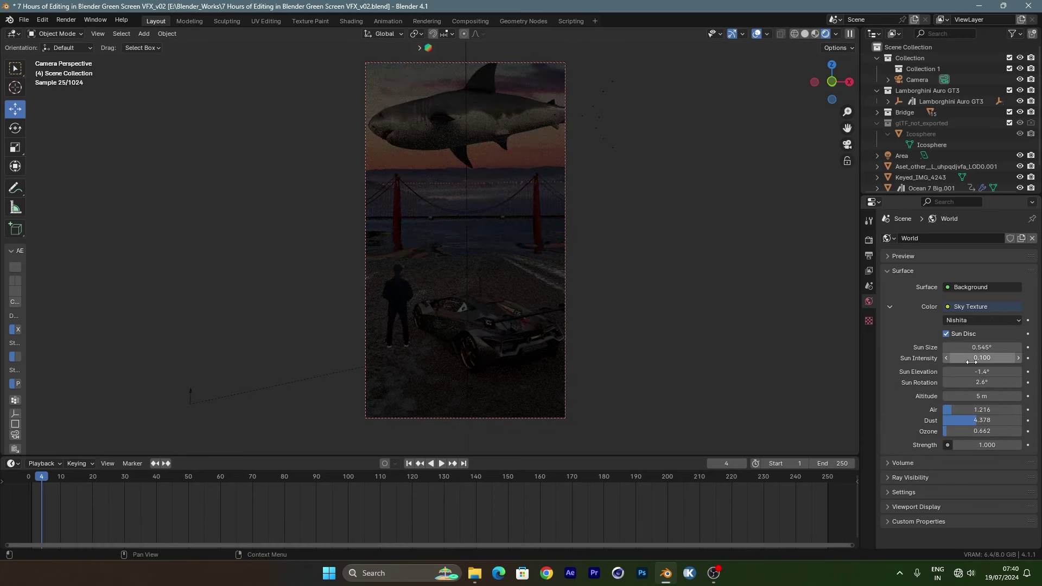
Step: Set Nishita altitude 25 m, air 0, ozone 1.27, strength 1.5 and sun rotation 3.9°
left_click_drag(986, 396, 996, 395)
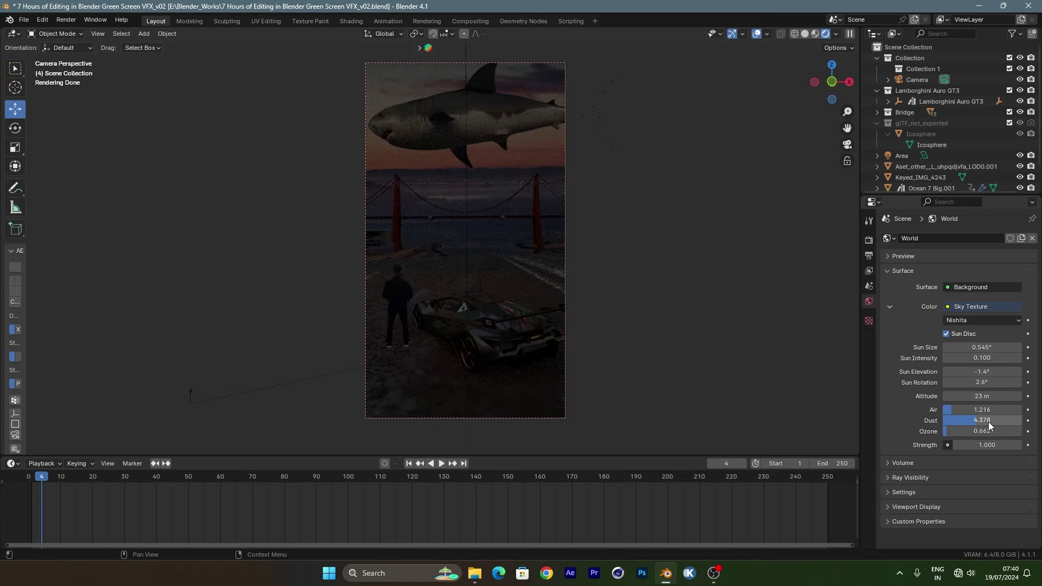
mouse_move(982, 410)
left_mouse_down()
mouse_move(999, 410)
mouse_move(955, 409)
mouse_move(972, 410)
left_mouse_up()
left_click(696, 263)
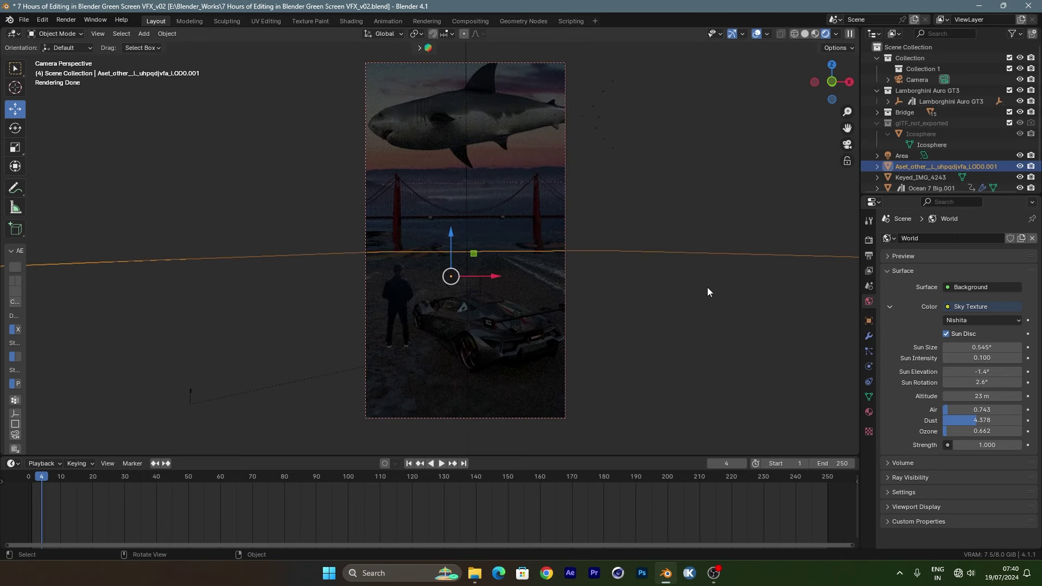
left_click(693, 179)
left_click_drag(977, 431, 997, 432)
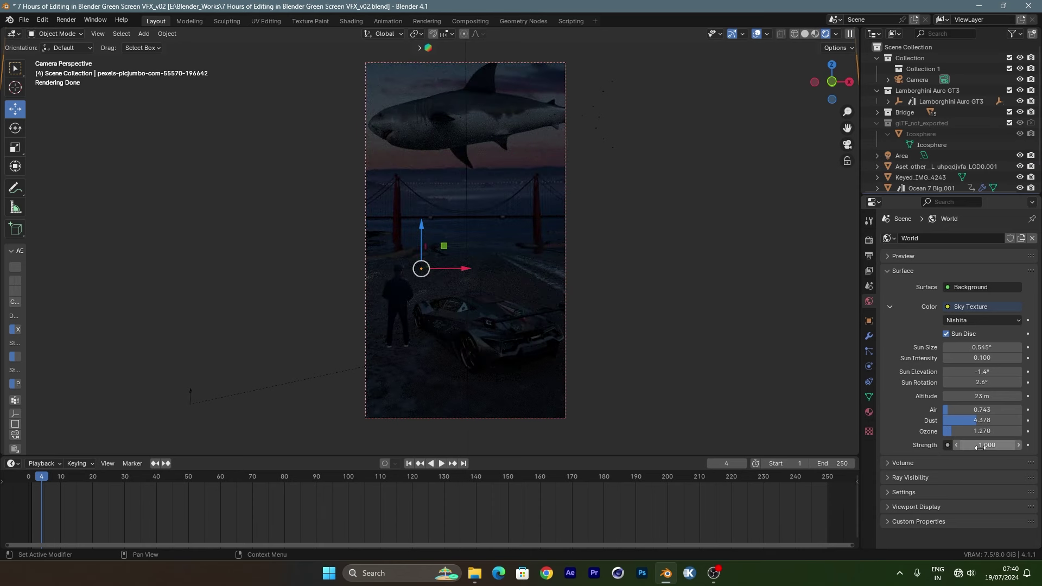
left_click_drag(981, 446, 999, 446)
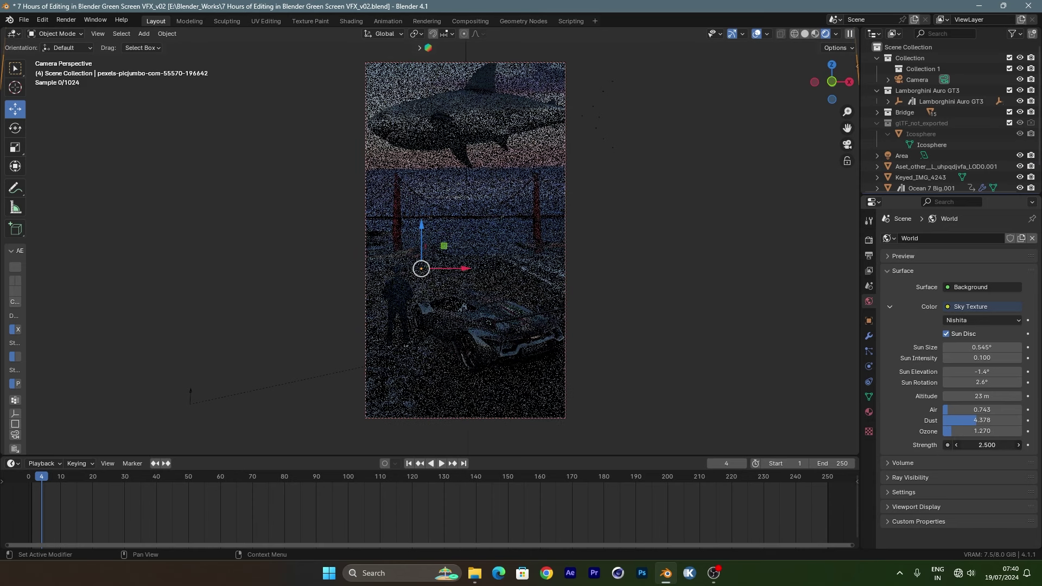
left_click(981, 446)
type("1.500")
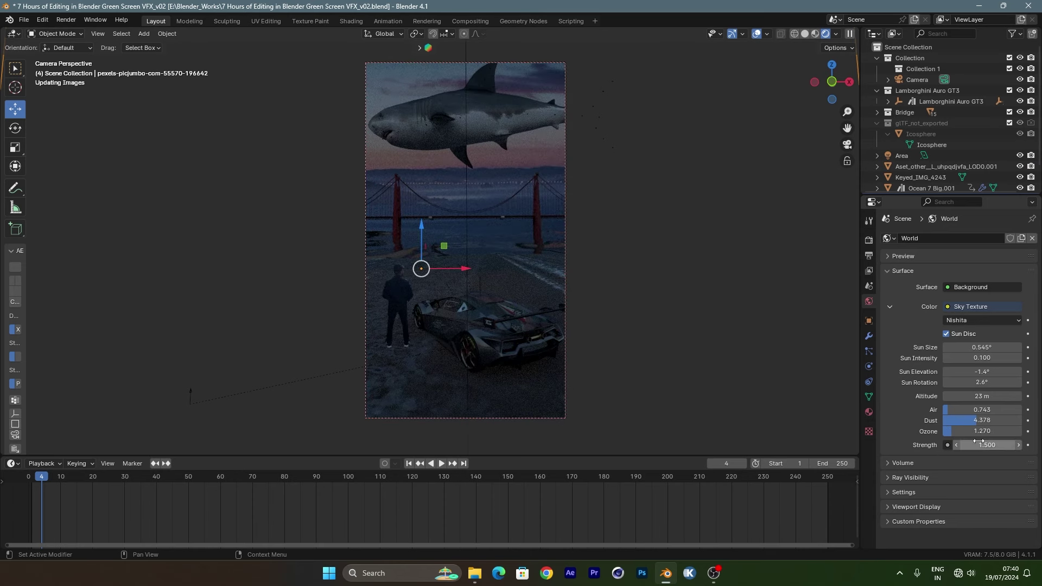
mouse_move(982, 383)
left_mouse_down()
mouse_move(999, 382)
mouse_move(947, 410)
left_mouse_up()
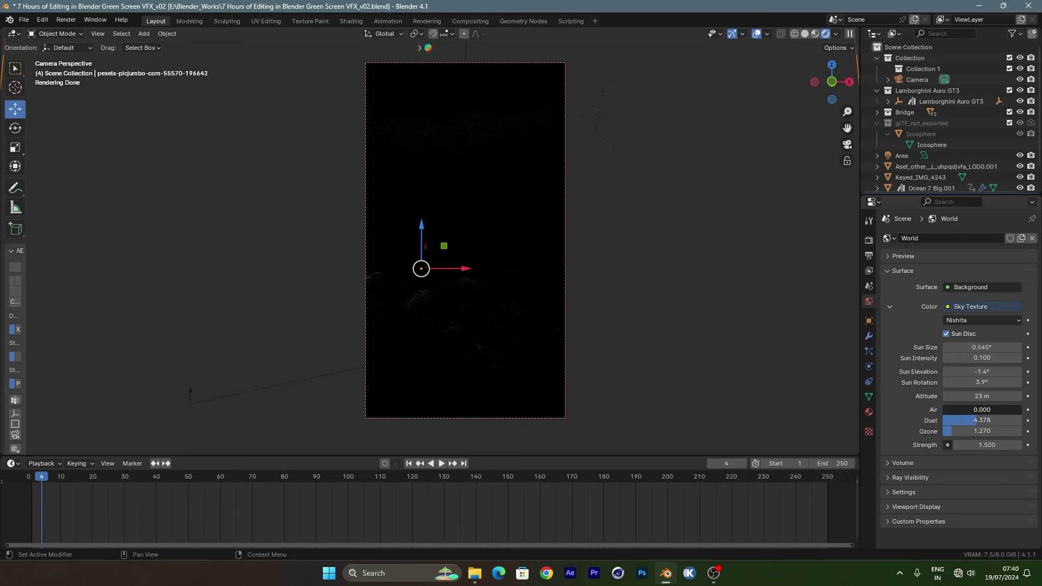
Step: Set the sky's Air to 0.203 and render the frame
left_click_drag(982, 410, 1008, 420)
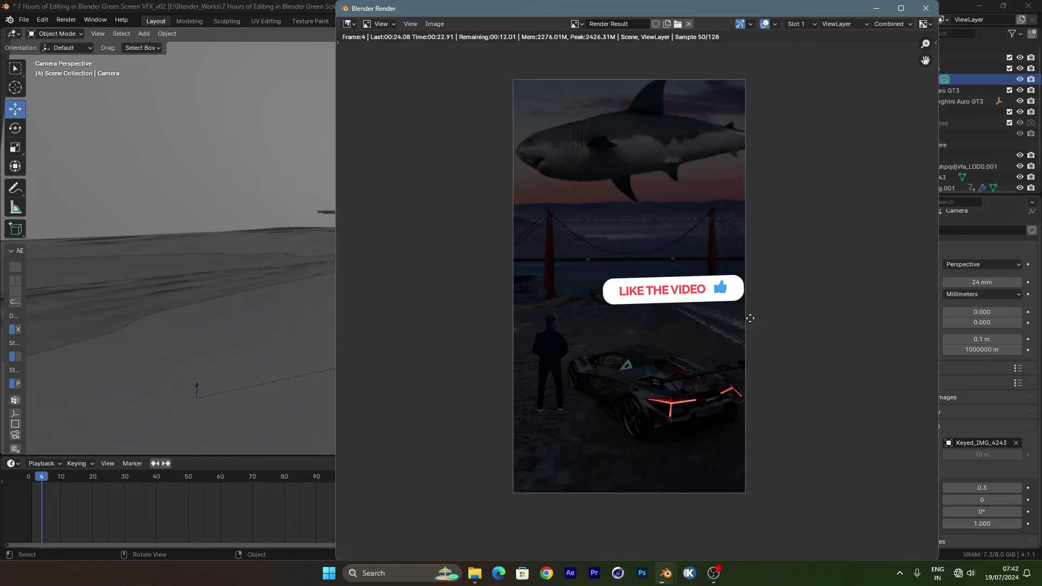
scroll(706, 342, "up", 2)
scroll(783, 247, "up", 2)
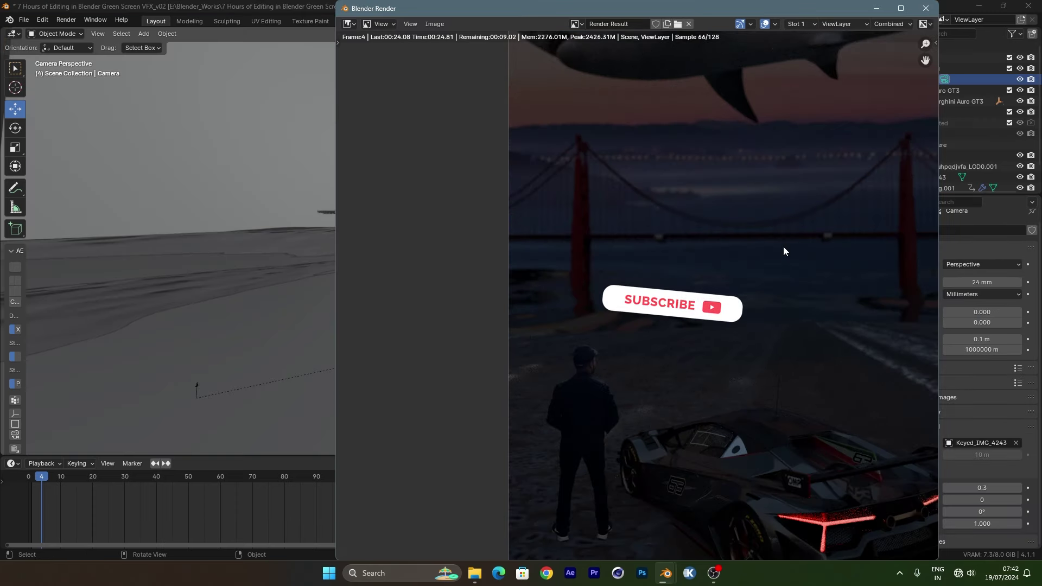
scroll(784, 247, "down", 1)
mouse_move(722, 406)
middle_mouse_down()
mouse_move(722, 218)
mouse_move(719, 365)
middle_mouse_up()
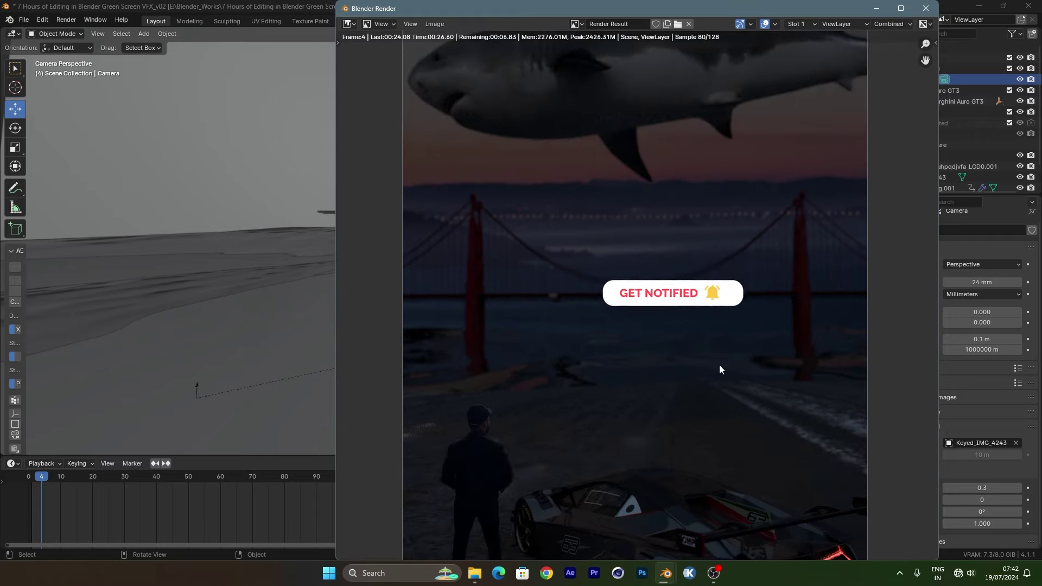
Step: Pan and zoom around the render to inspect the car, shark, bridge and man
scroll(771, 342, "down", 2)
middle_click_drag(783, 366, 743, 327)
scroll(728, 366, "up", 2)
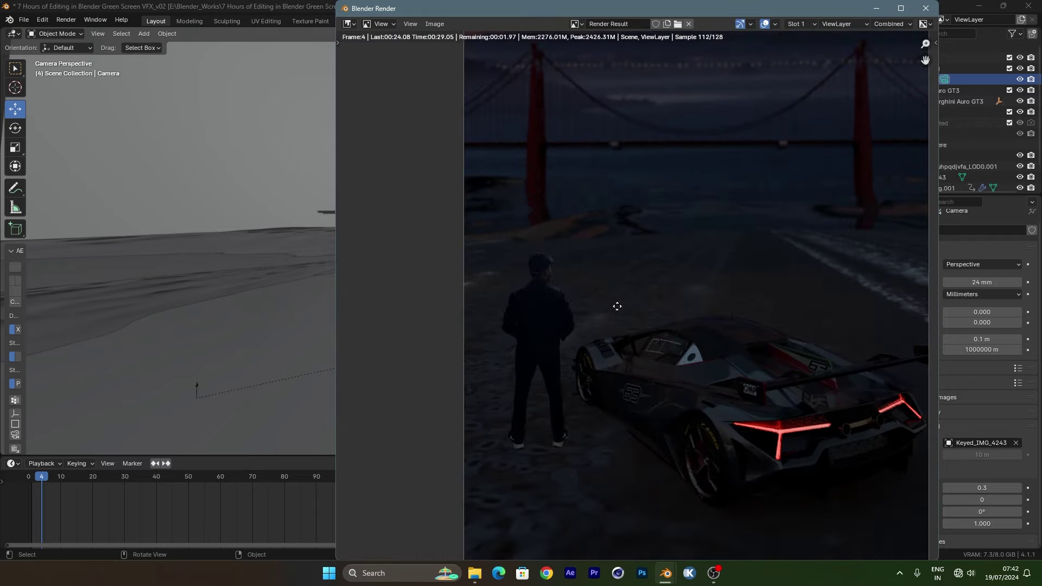
mouse_move(616, 307)
middle_mouse_down()
mouse_move(565, 325)
mouse_move(646, 365)
middle_mouse_up()
scroll(642, 266, "down", 2)
middle_click_drag(642, 266, 704, 241)
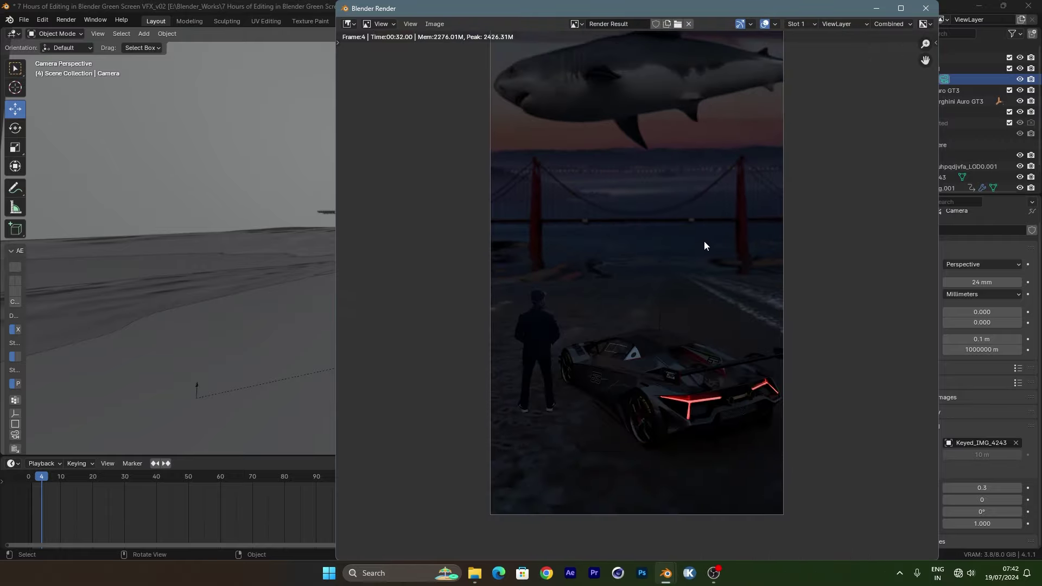
scroll(721, 239, "up", 1)
scroll(619, 178, "up", 2)
middle_click_drag(578, 320, 517, 298)
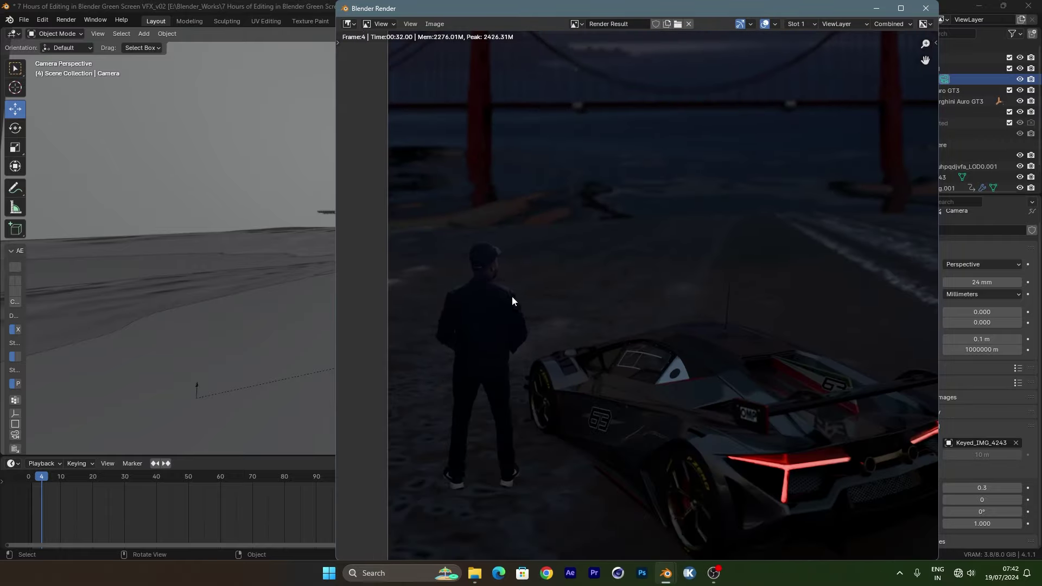
scroll(722, 302, "down", 2)
mouse_move(690, 302)
middle_mouse_down()
mouse_move(678, 318)
mouse_move(664, 322)
mouse_move(659, 313)
middle_mouse_up()
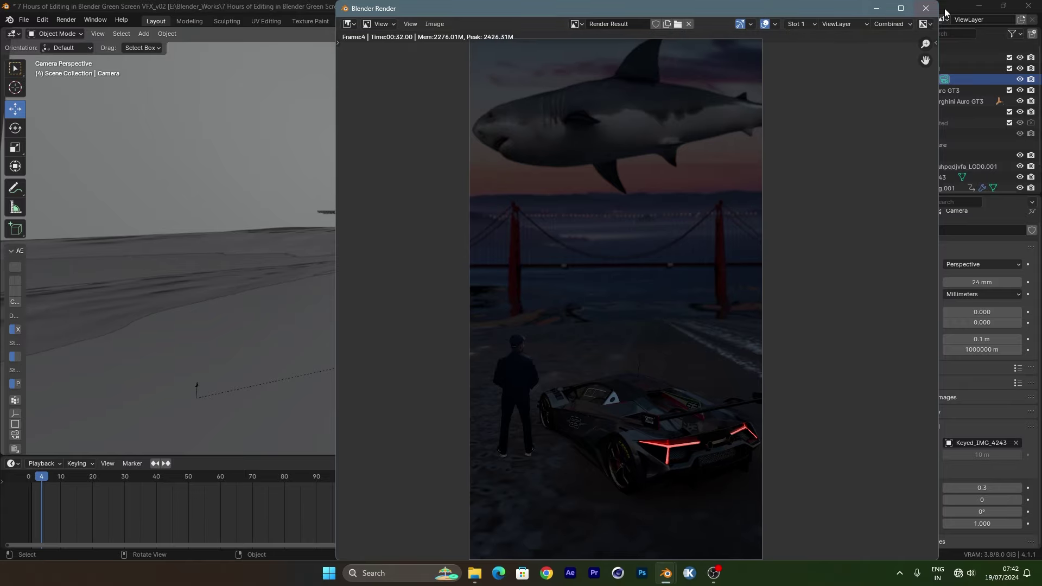
Step: Close the render window, select the image plane and open the Easy Fog 2 Demo sidebar panel
left_click(925, 8)
left_click(407, 288)
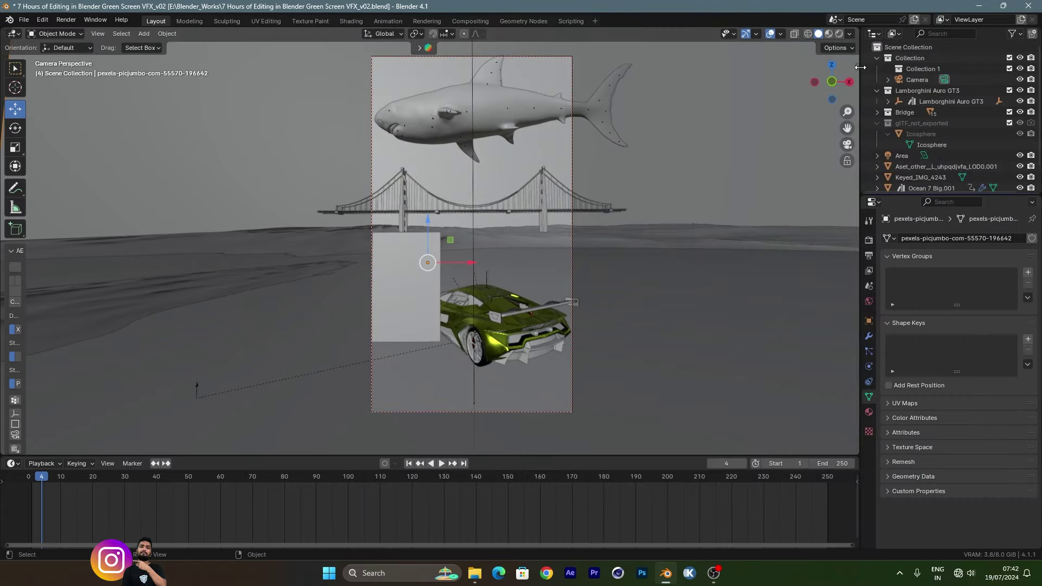
left_click(855, 69)
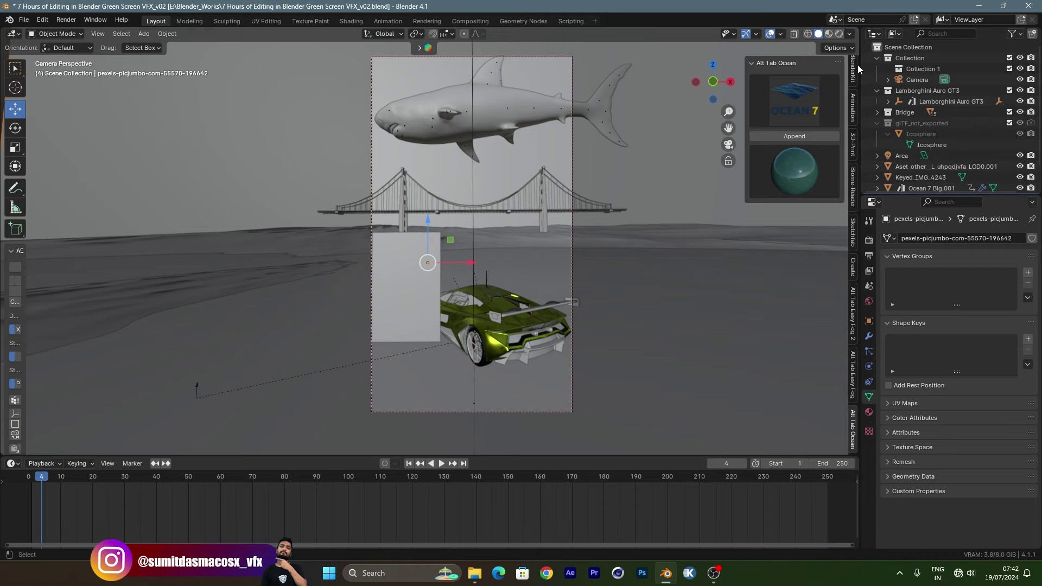
left_click(855, 328)
left_click(852, 369)
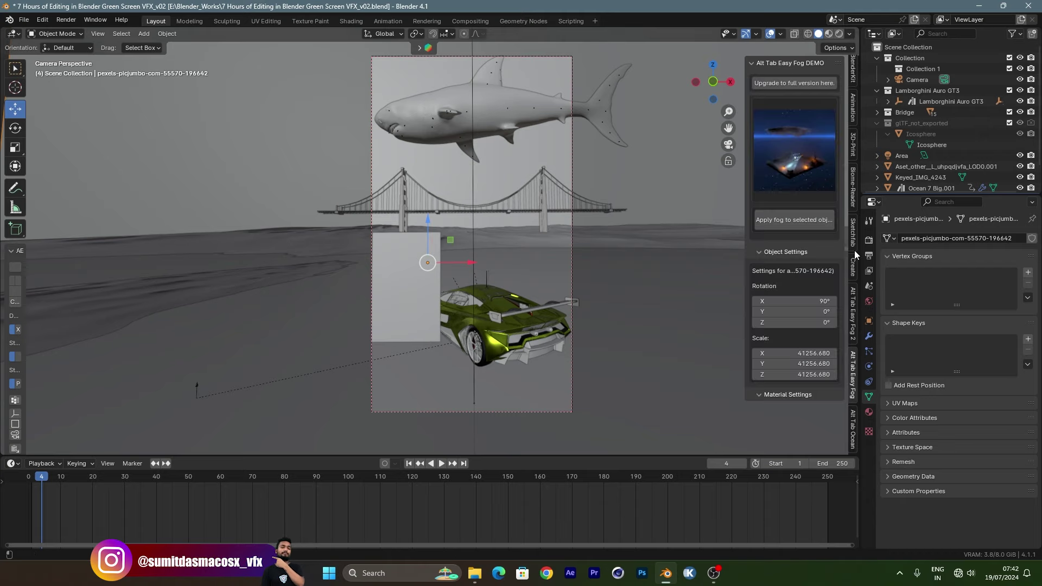
left_click(855, 217)
left_click(854, 275)
left_click(852, 297)
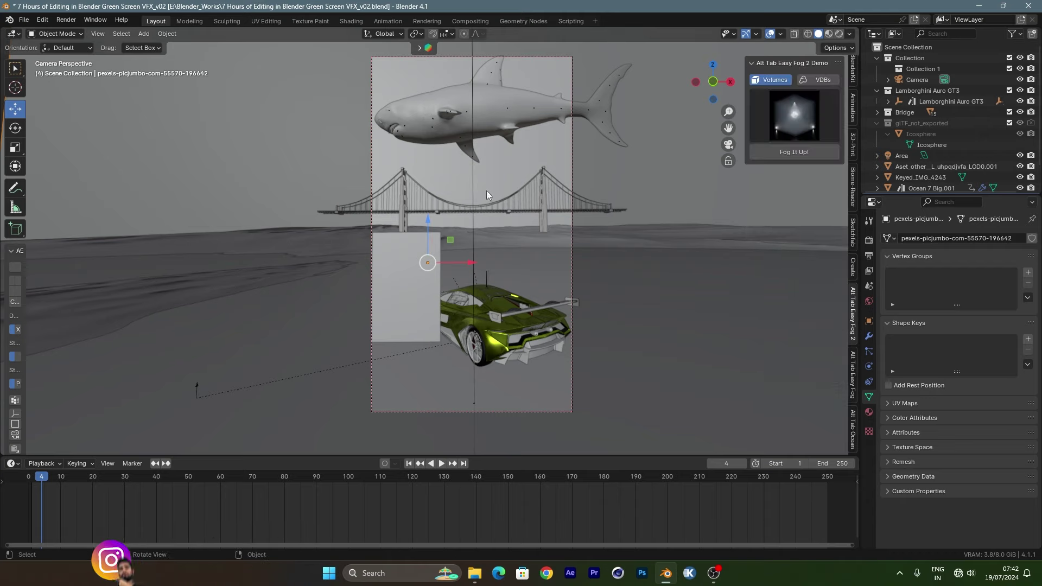
scroll(425, 187, "down", 2)
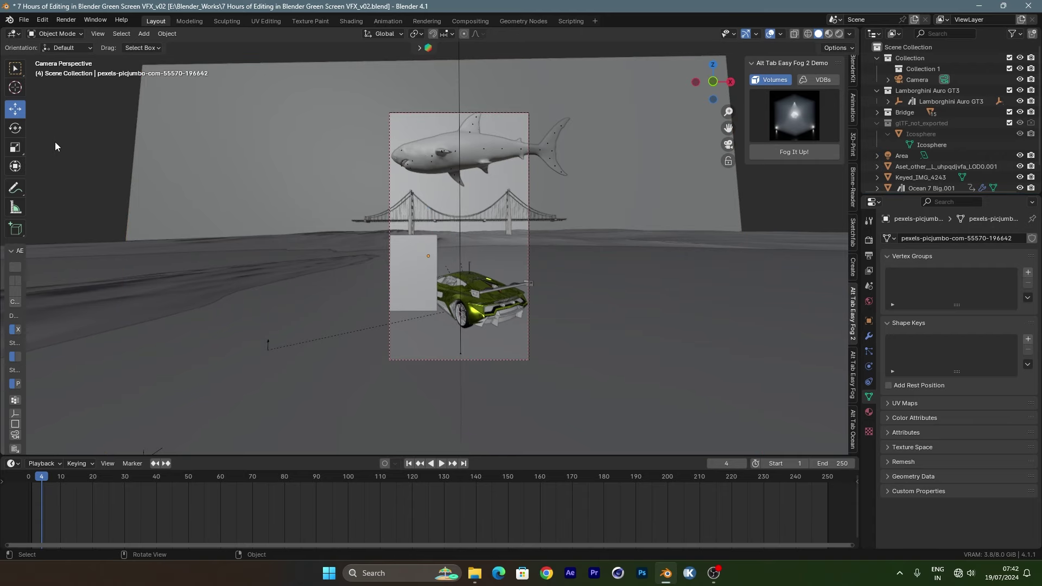
Step: Switch the viewport to Material Preview shading and nudge the camera framing
key("z")
left_click(38, 142)
scroll(413, 241, "up", 1)
key("z")
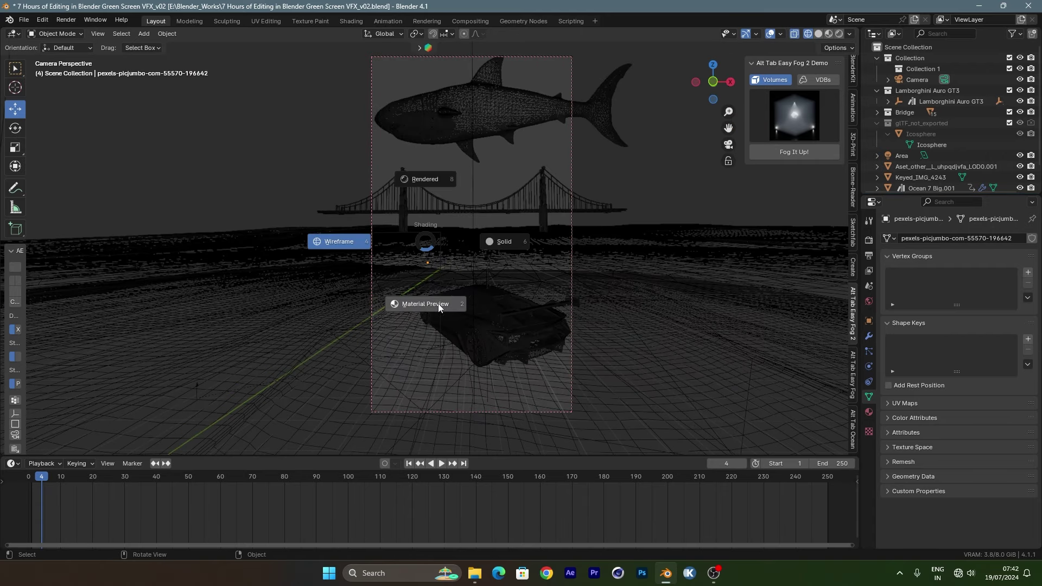
left_click(438, 304)
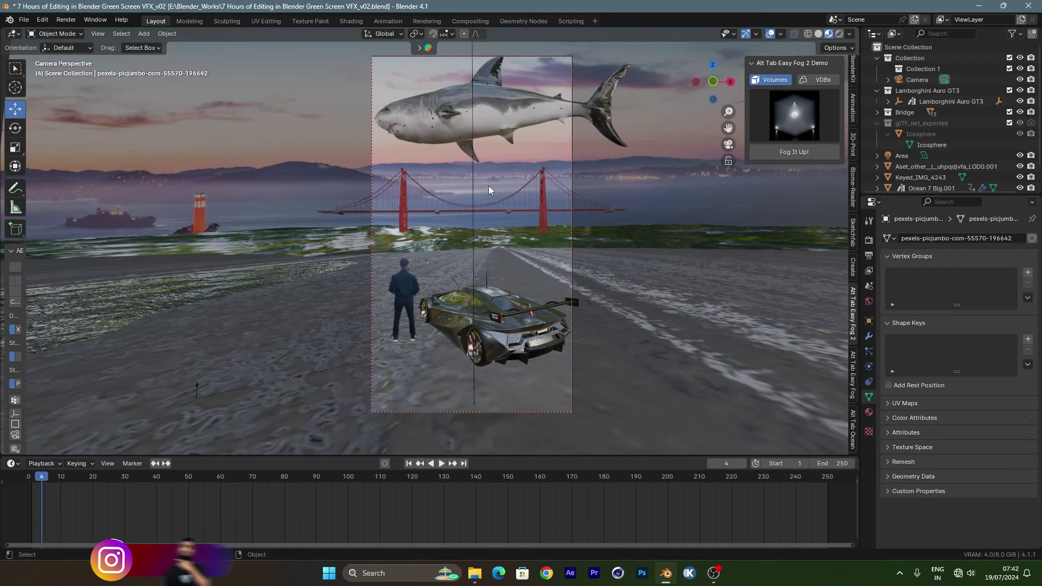
scroll(488, 186, "up", 1)
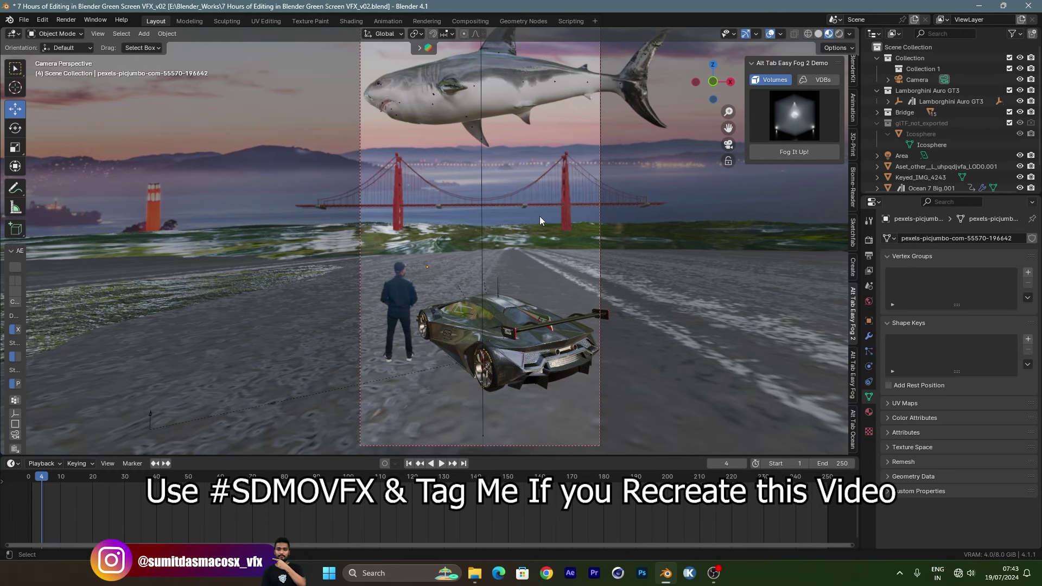
middle_click_drag(540, 216, 567, 208, "shift")
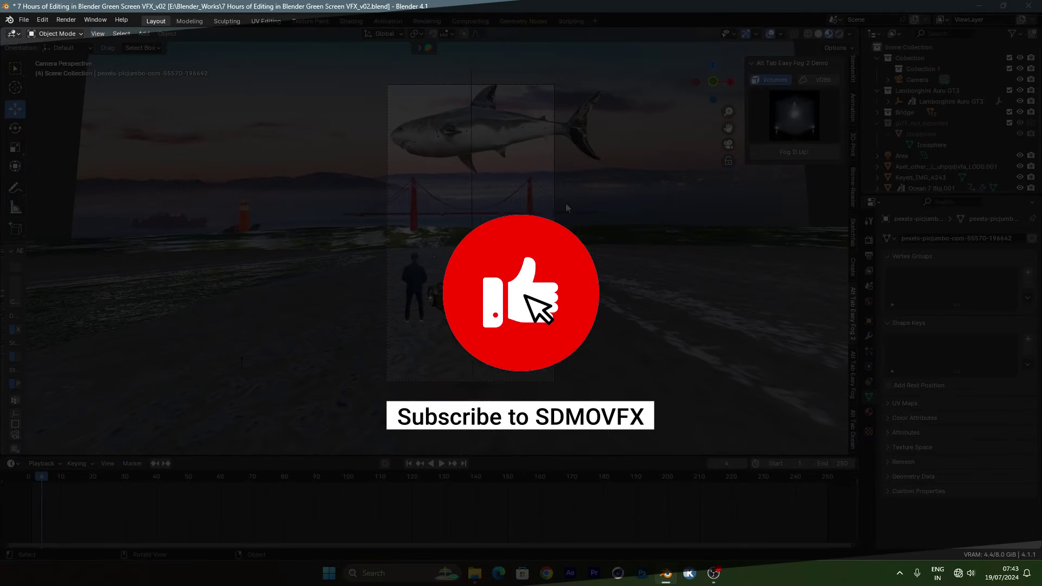